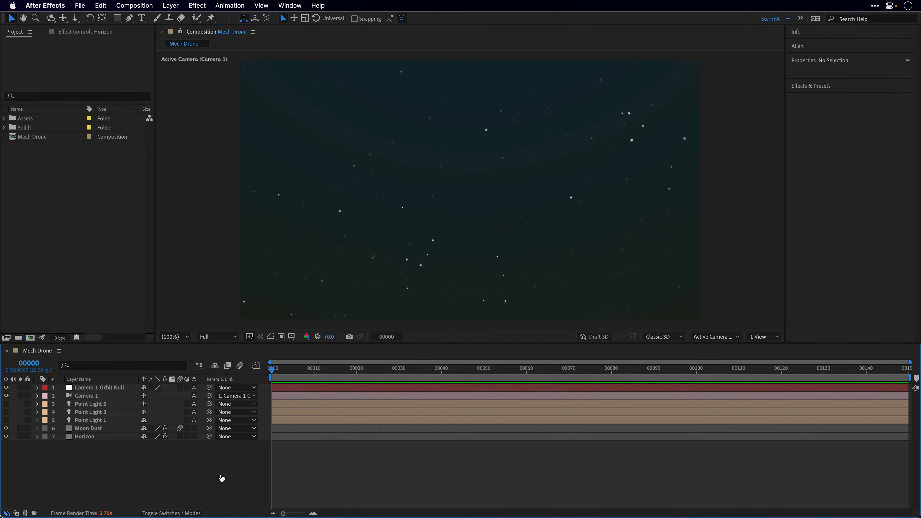
Step: Switch to the Sketchfab page in the browser and download the Mech Drone model in its original FBX format as mech-drone
{"action": "key", "text": "super+Tab"}
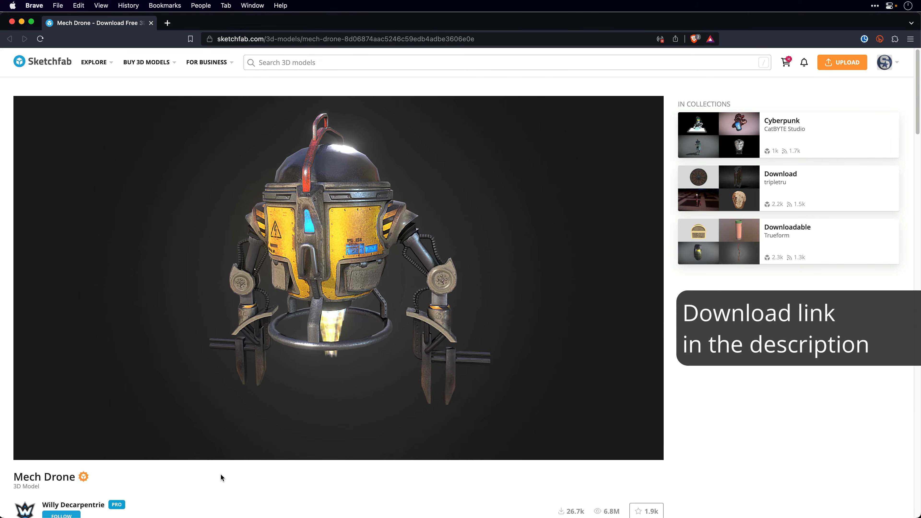
{"action": "scroll", "coordinate": [221, 475], "scroll_direction": "down", "scroll_amount": 1}
{"action": "scroll", "coordinate": [221, 475], "scroll_direction": "down", "scroll_amount": 1}
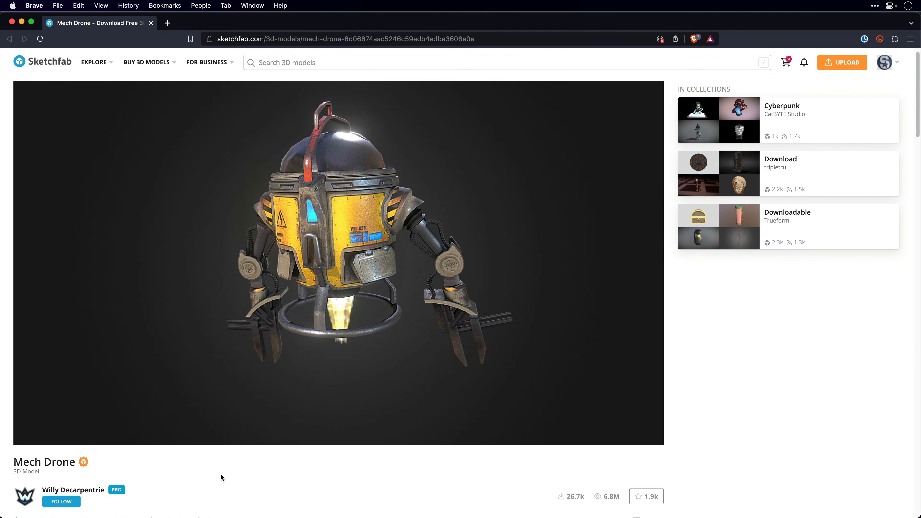
{"action": "scroll", "coordinate": [742, 439], "scroll_direction": "down", "scroll_amount": 5}
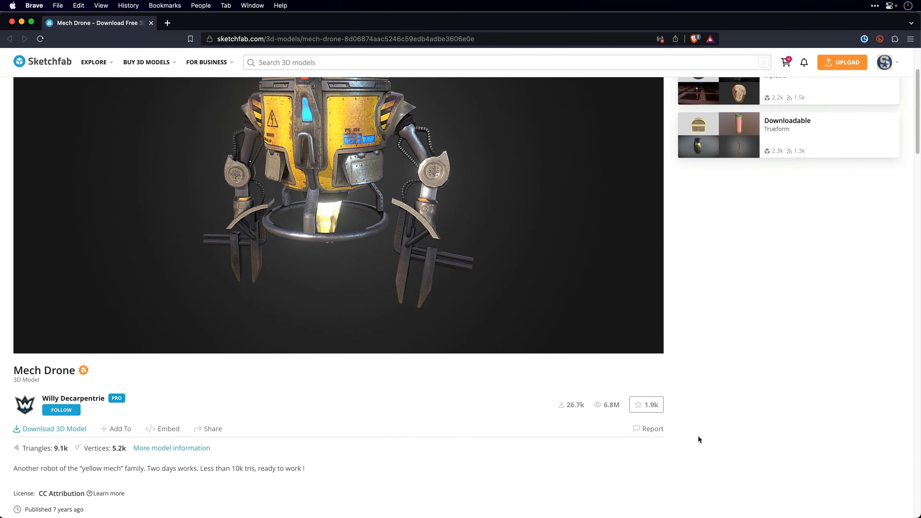
{"action": "left_click", "coordinate": [65, 435]}
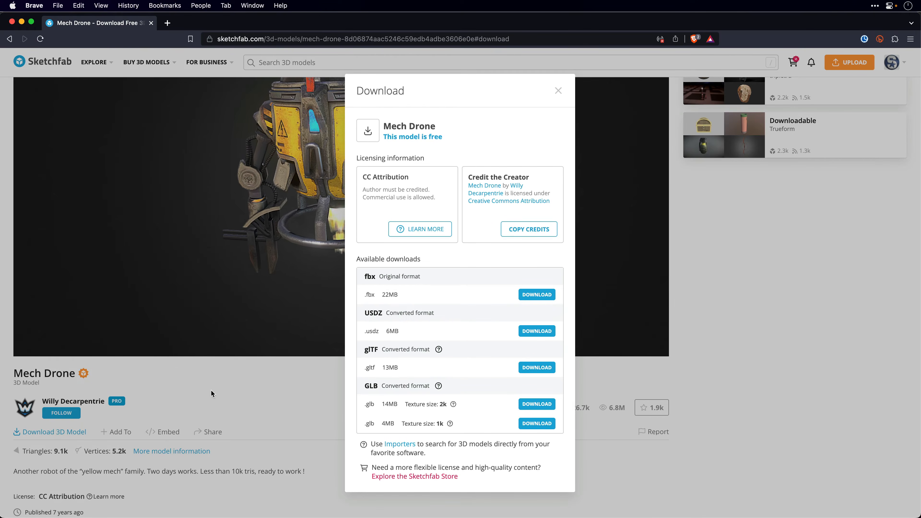
{"action": "left_click", "coordinate": [537, 295]}
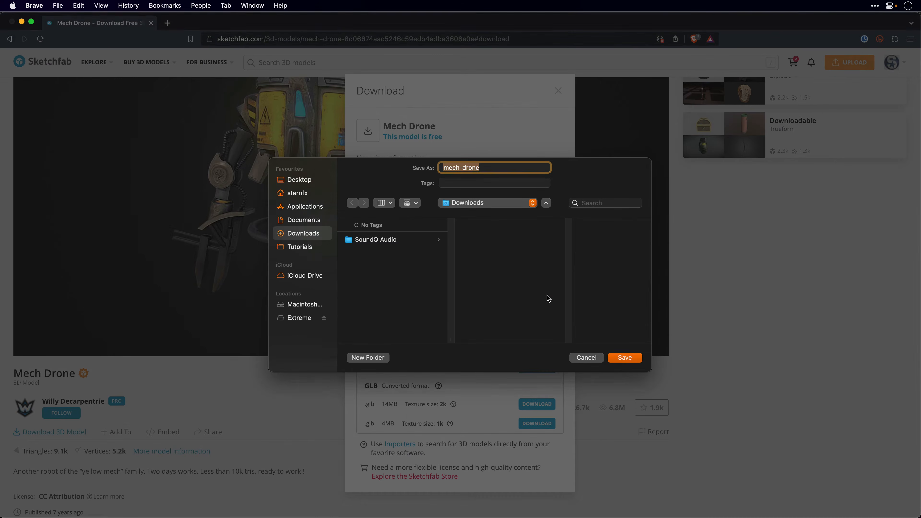
{"action": "key", "text": "Return"}
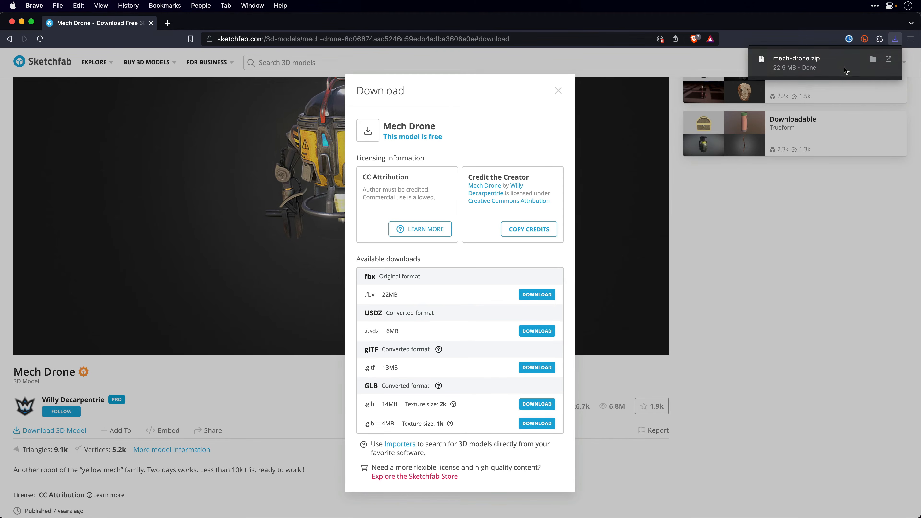
Step: Show the downloaded mech-drone.zip in Finder, extract it and delete the archive
{"action": "left_click", "coordinate": [873, 60]}
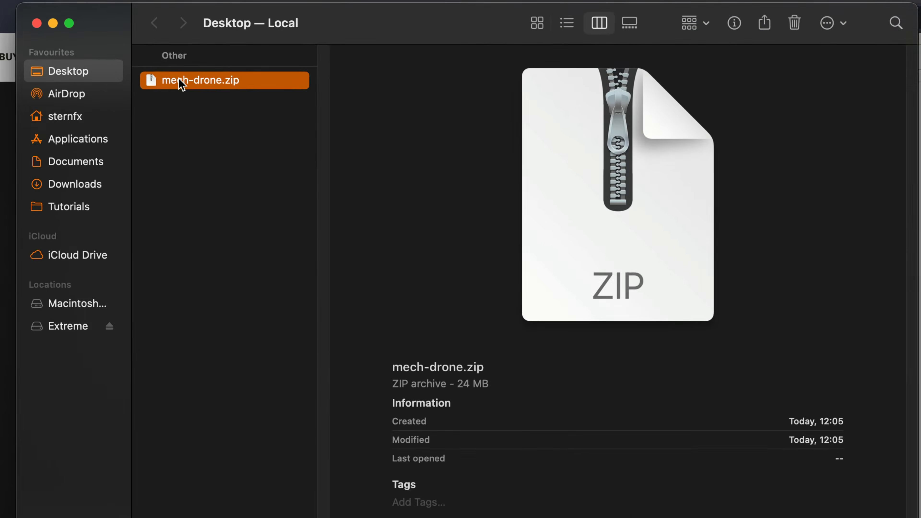
{"action": "double_click", "coordinate": [229, 76]}
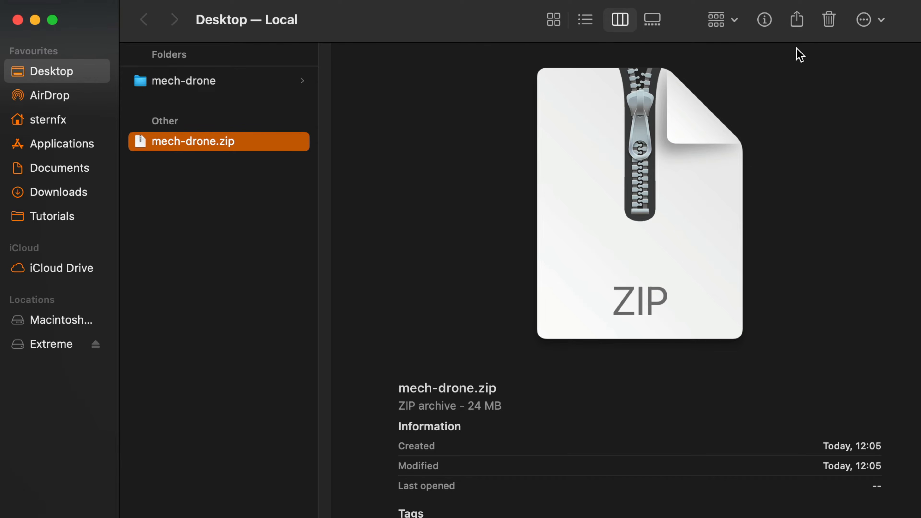
{"action": "left_click", "coordinate": [829, 19]}
Step: Check the source and textures folders inside mech-drone, extract Drone.zip.zip in the source folder, and delete that archive
{"action": "left_click", "coordinate": [196, 82]}
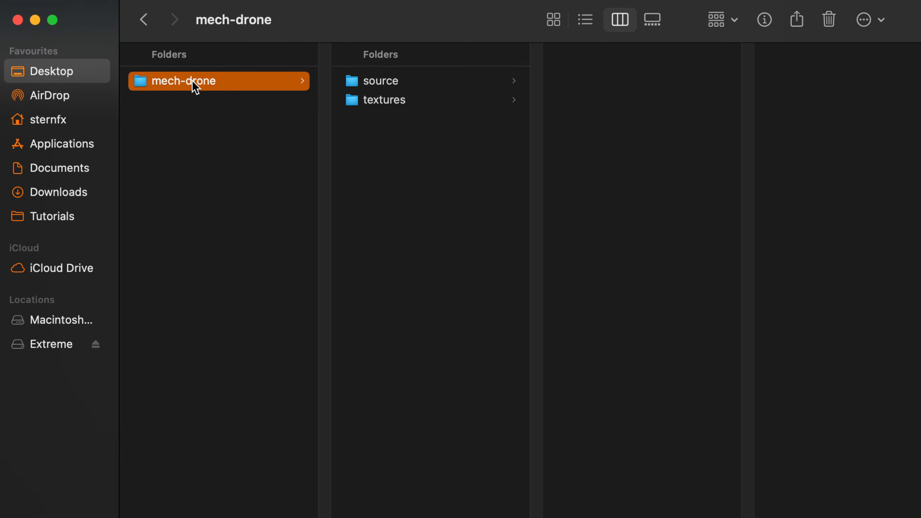
{"action": "left_click", "coordinate": [387, 84]}
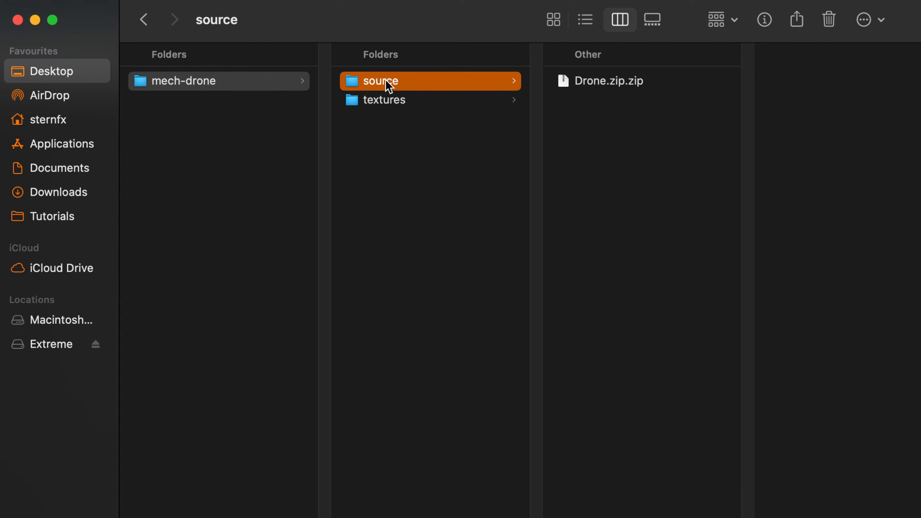
{"action": "left_click", "coordinate": [412, 106]}
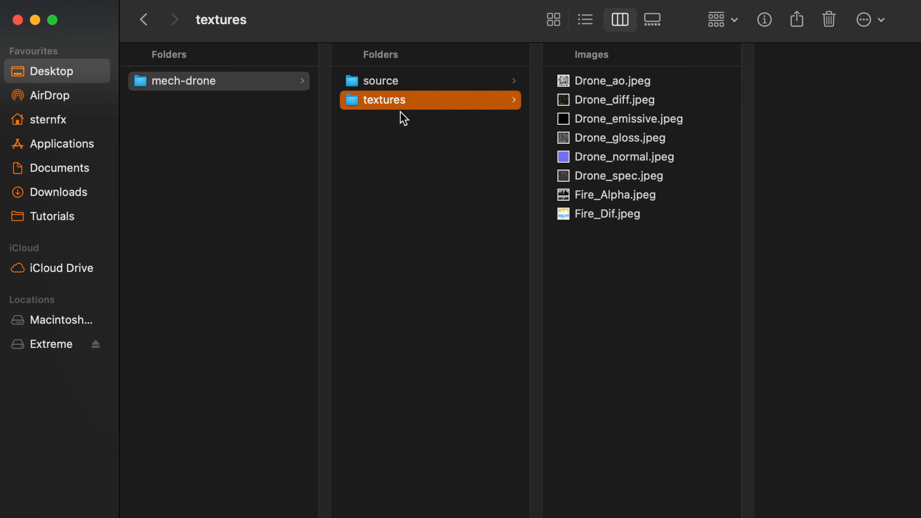
{"action": "left_click", "coordinate": [404, 82]}
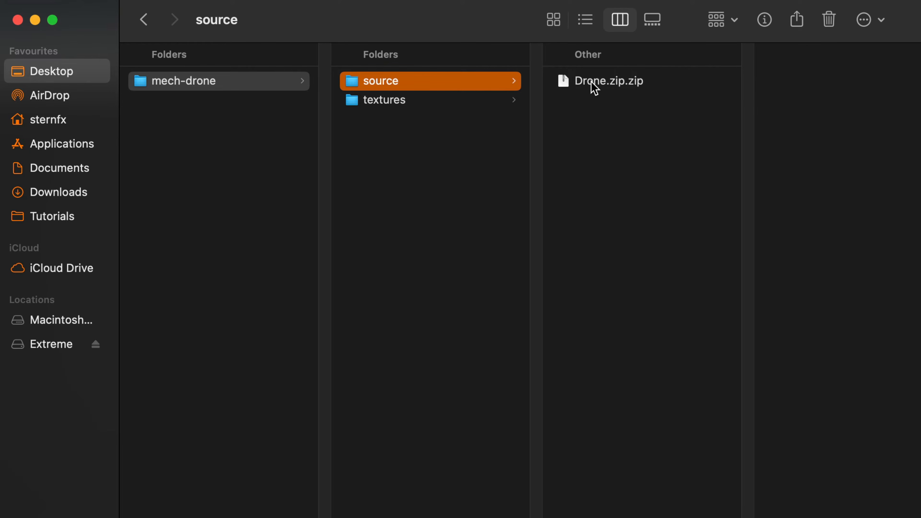
{"action": "double_click", "coordinate": [626, 87]}
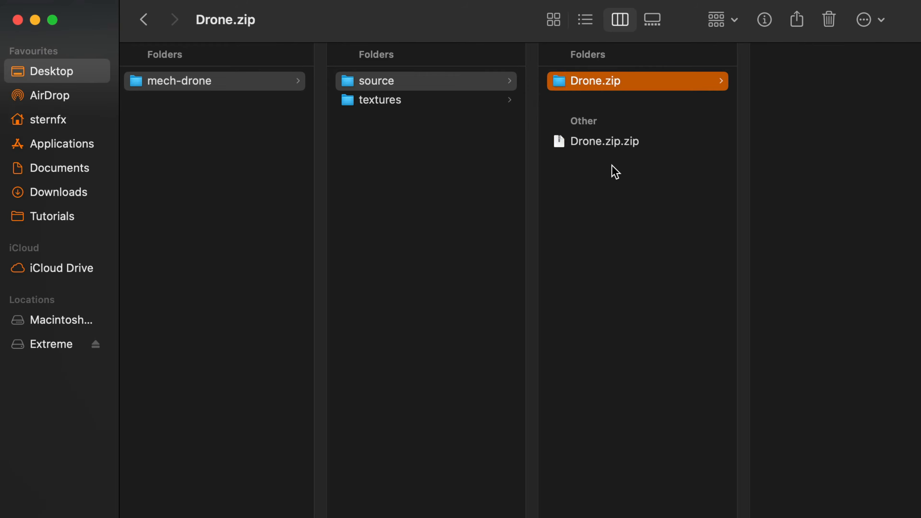
{"action": "left_click", "coordinate": [589, 145]}
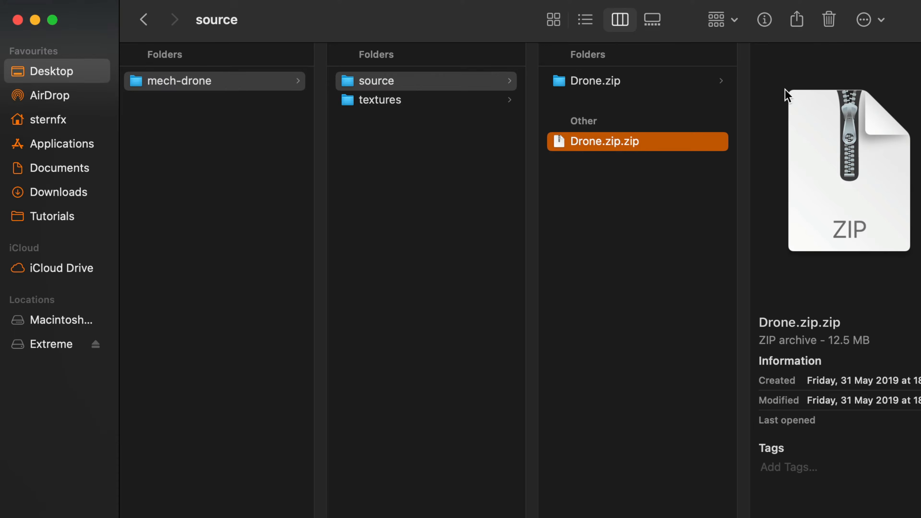
{"action": "left_click", "coordinate": [829, 21]}
Step: Rename the extracted Drone.zip folder to Drone
{"action": "left_click", "coordinate": [598, 85]}
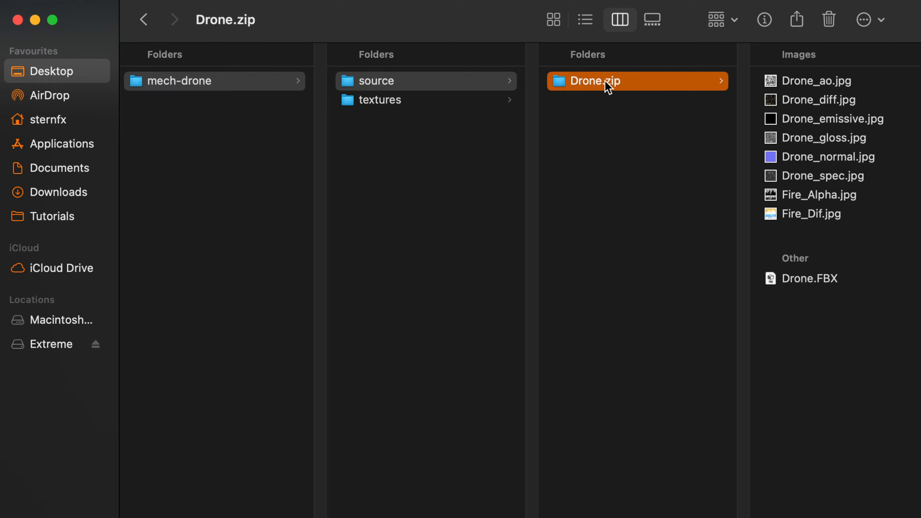
{"action": "key", "text": "Return"}
{"action": "left_click", "coordinate": [620, 80]}
{"action": "key", "text": "BackSpace"}
{"action": "key", "text": "BackSpace"}
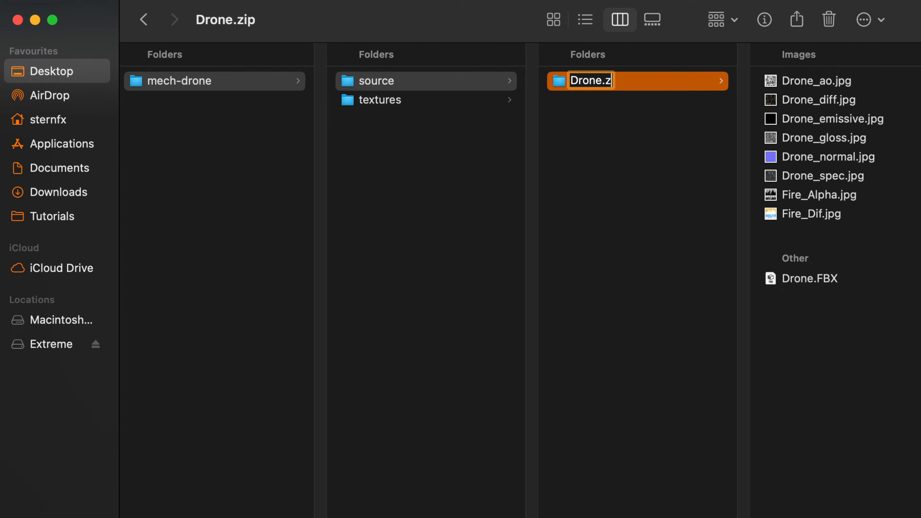
{"action": "left_click", "coordinate": [622, 109]}
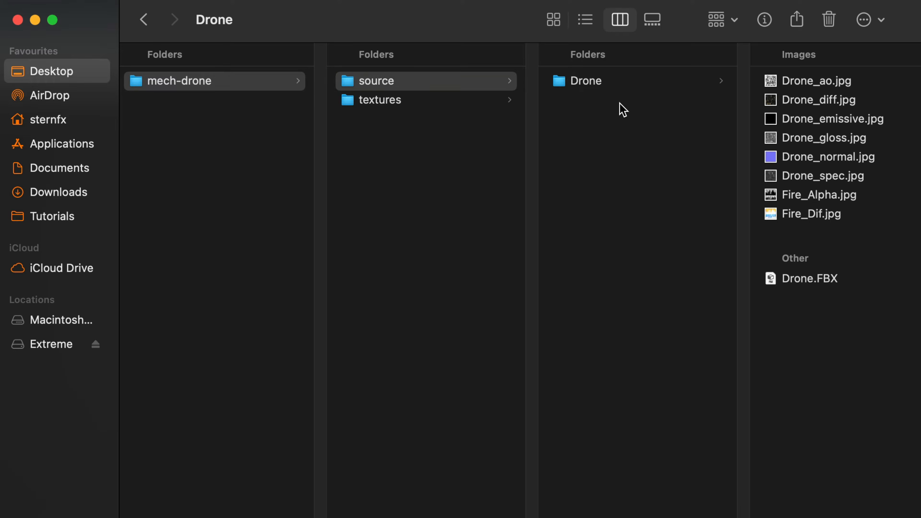
Step: Move the Drone folder out to the Desktop and delete the mech-drone folder
{"action": "left_click", "coordinate": [587, 84]}
{"action": "left_click_drag", "start_coordinate": [594, 82], "coordinate": [227, 158]}
{"action": "left_click", "coordinate": [140, 103]}
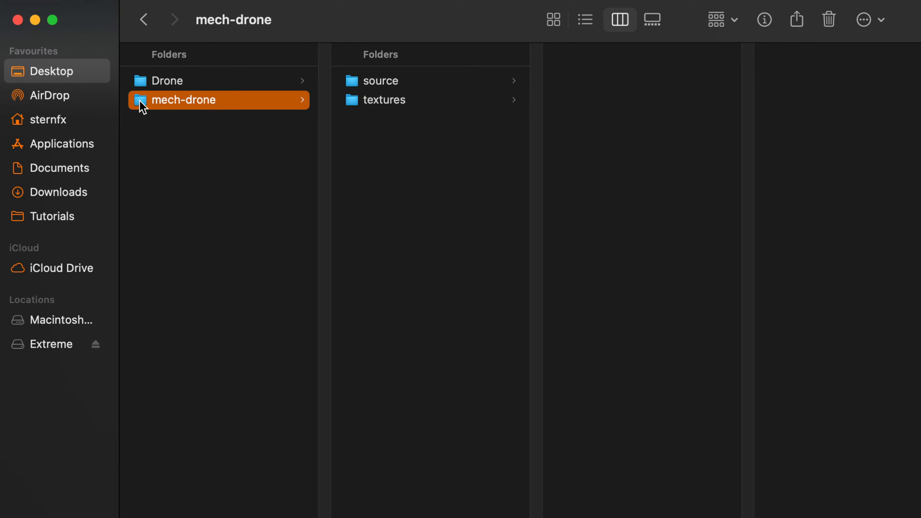
{"action": "left_click", "coordinate": [831, 21]}
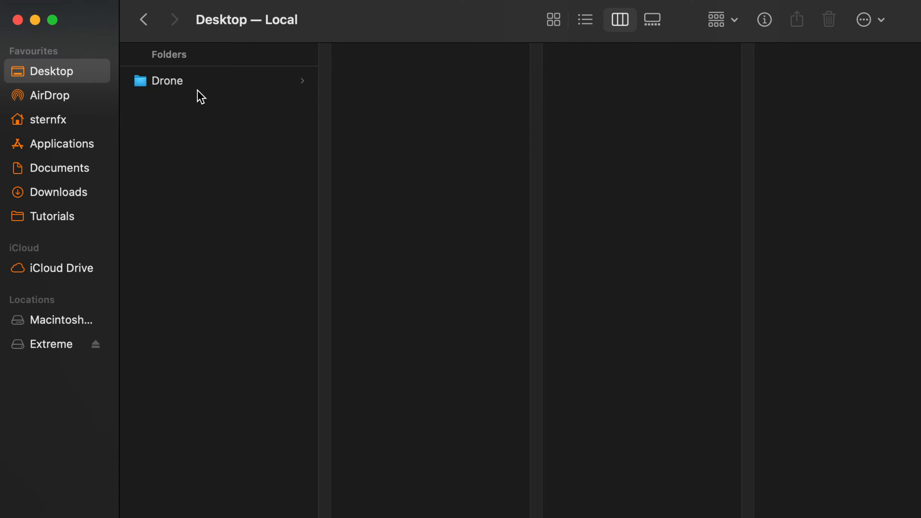
Step: Preview the Drone.FBX model file and the texture images inside the Drone folder
{"action": "left_click", "coordinate": [199, 81]}
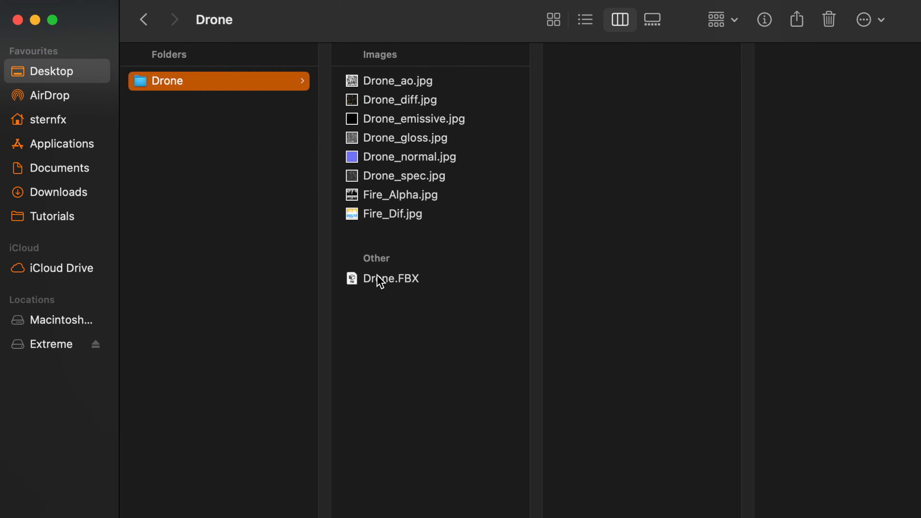
{"action": "left_click", "coordinate": [379, 283]}
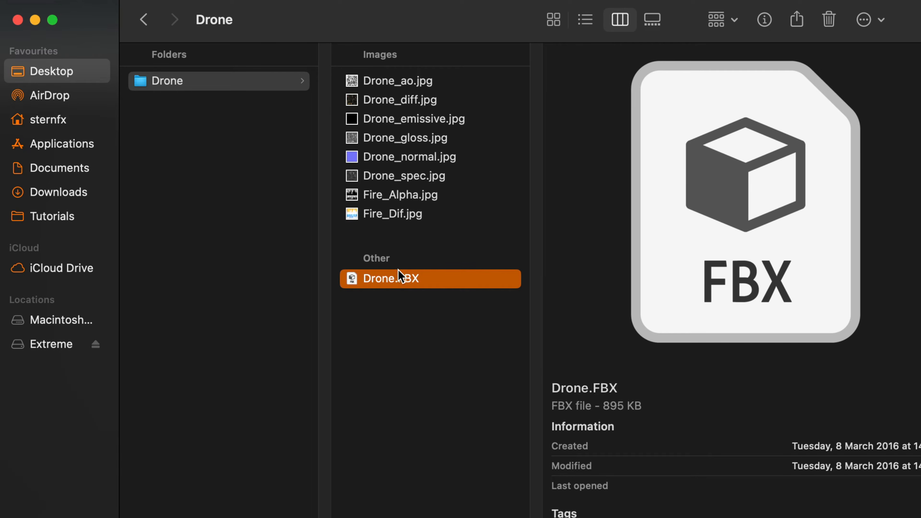
{"action": "left_click", "coordinate": [403, 217]}
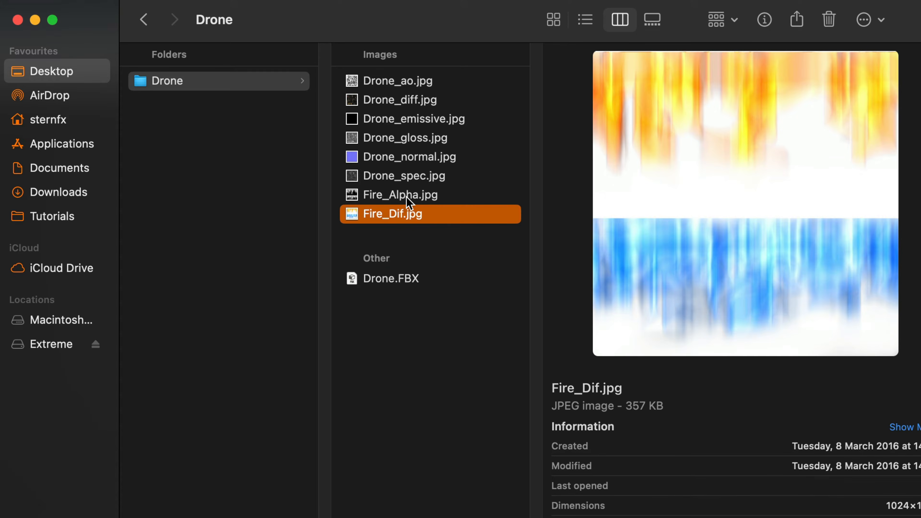
{"action": "left_click", "coordinate": [406, 194]}
{"action": "left_click", "coordinate": [411, 178]}
{"action": "left_click", "coordinate": [414, 156]}
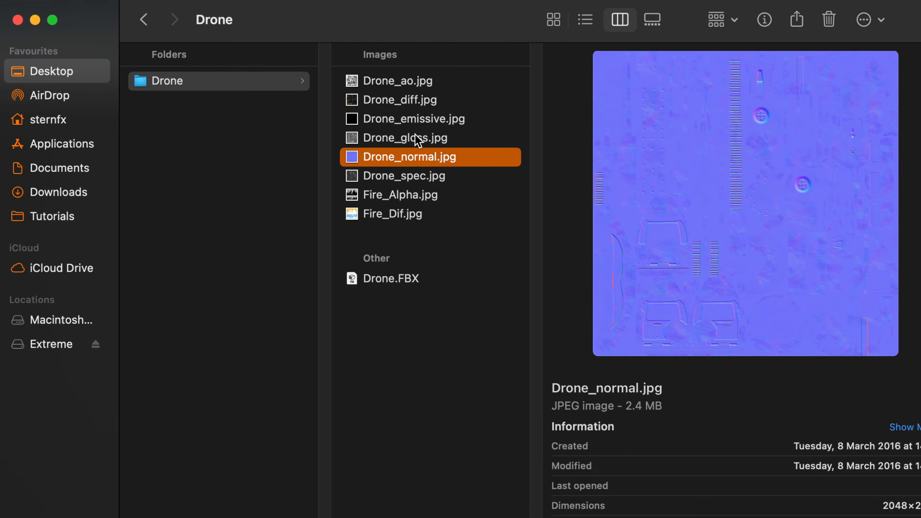
{"action": "left_click", "coordinate": [415, 136]}
{"action": "left_click", "coordinate": [416, 119]}
{"action": "left_click", "coordinate": [417, 103]}
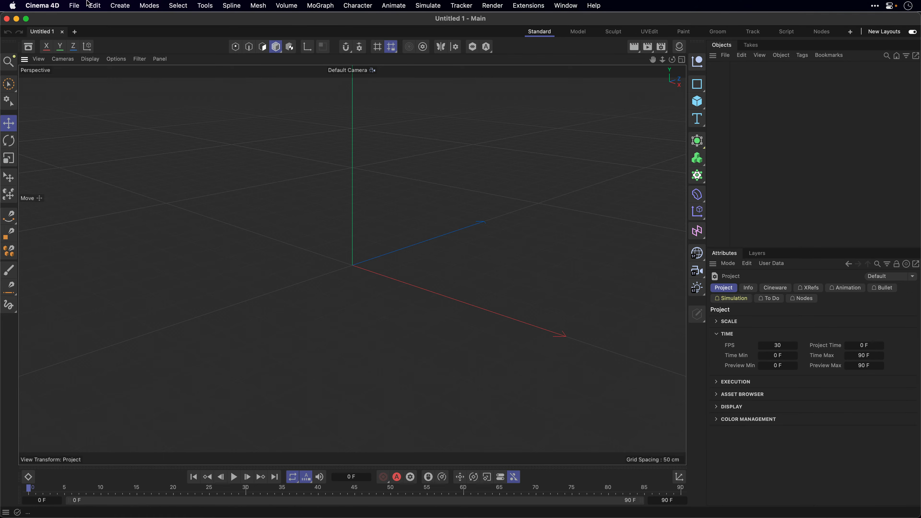
Step: Switch to Cinema 4D, open Drone.FBX from the Drone folder with the offered FBX import settings, and play back its animation
{"action": "left_click", "coordinate": [75, 5]}
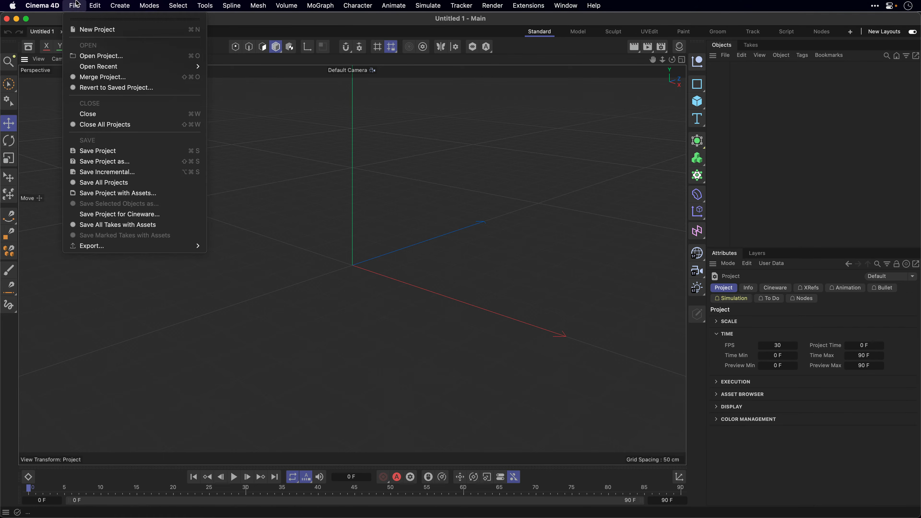
{"action": "left_click", "coordinate": [84, 56]}
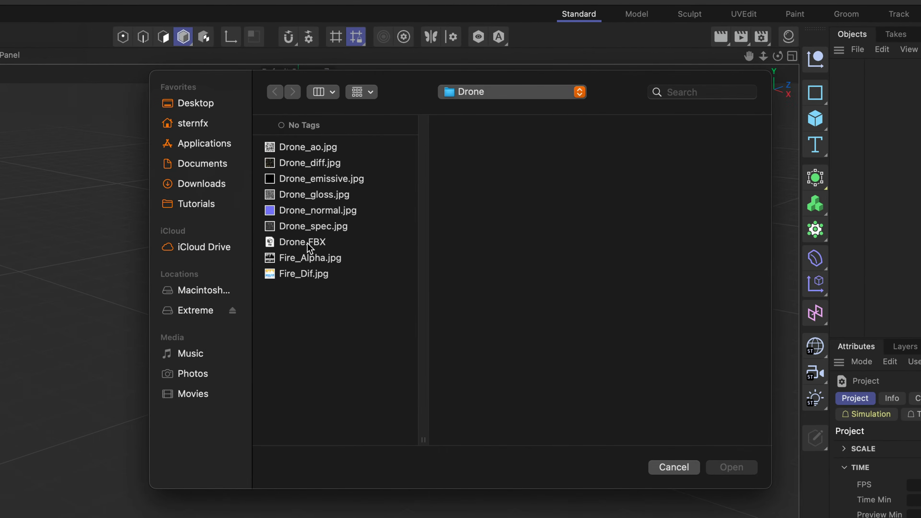
{"action": "left_click", "coordinate": [286, 243]}
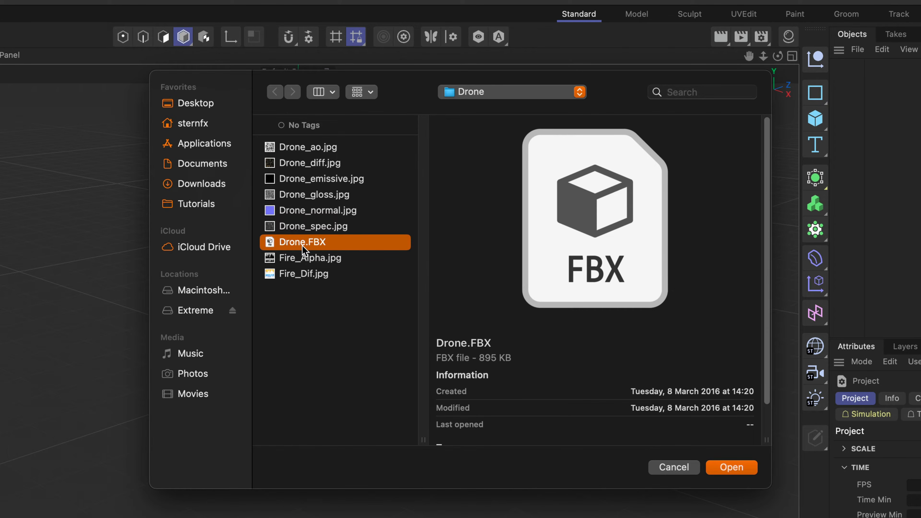
{"action": "left_click", "coordinate": [727, 468]}
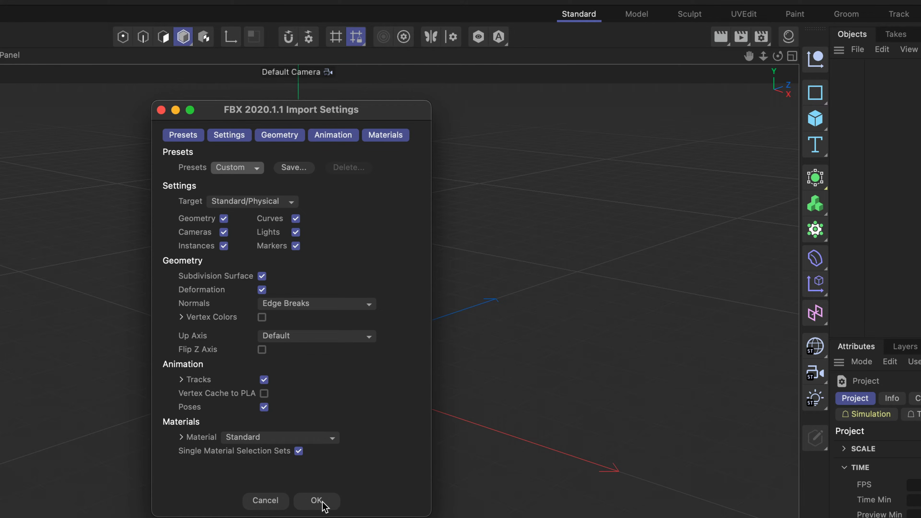
{"action": "left_click", "coordinate": [316, 501]}
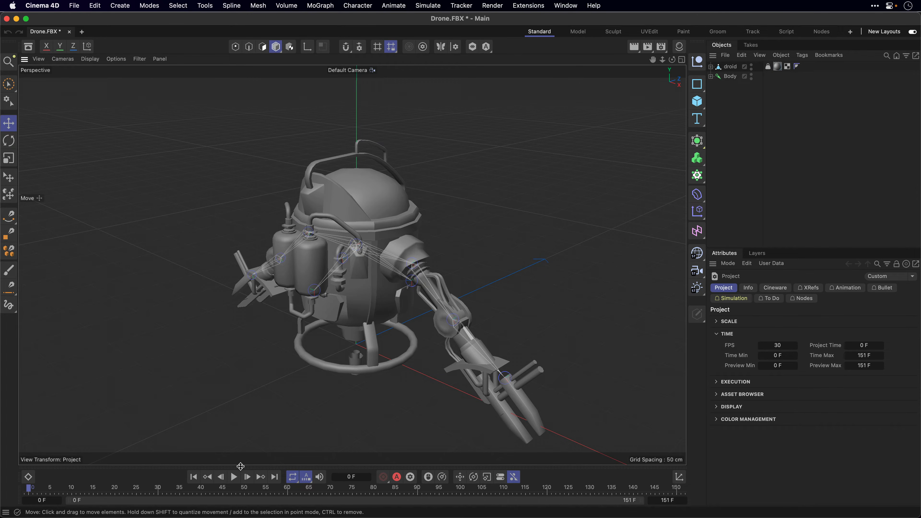
{"action": "left_click", "coordinate": [236, 478]}
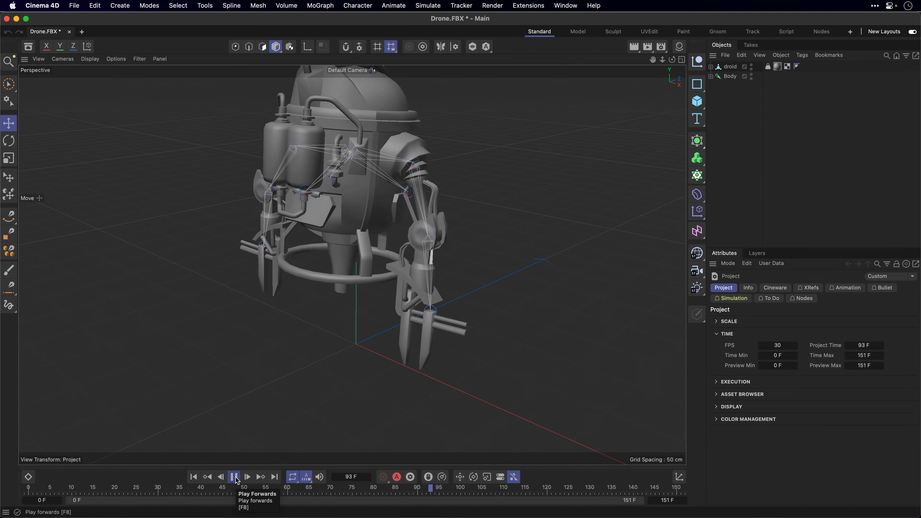
{"action": "left_click", "coordinate": [237, 480]}
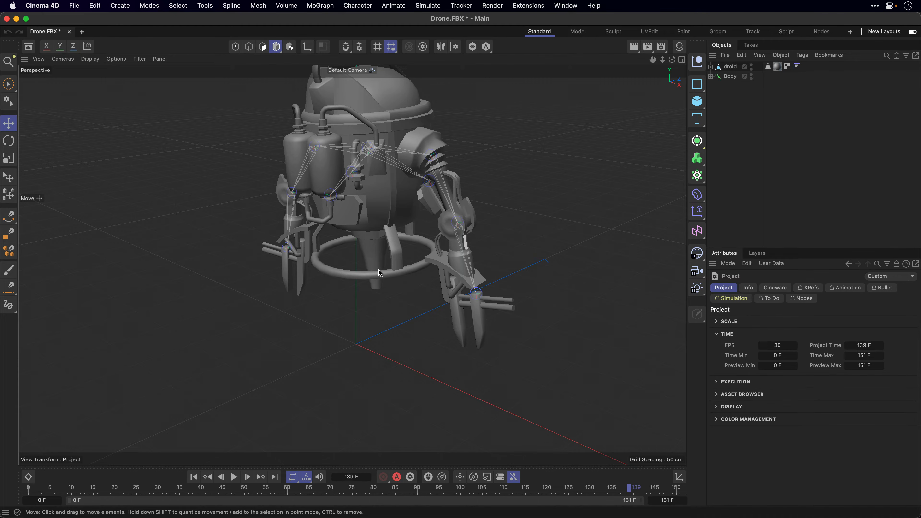
Step: Load Drone_diff.jpg from the Drone folder as the color texture of the Robot material
{"action": "left_click", "coordinate": [680, 48]}
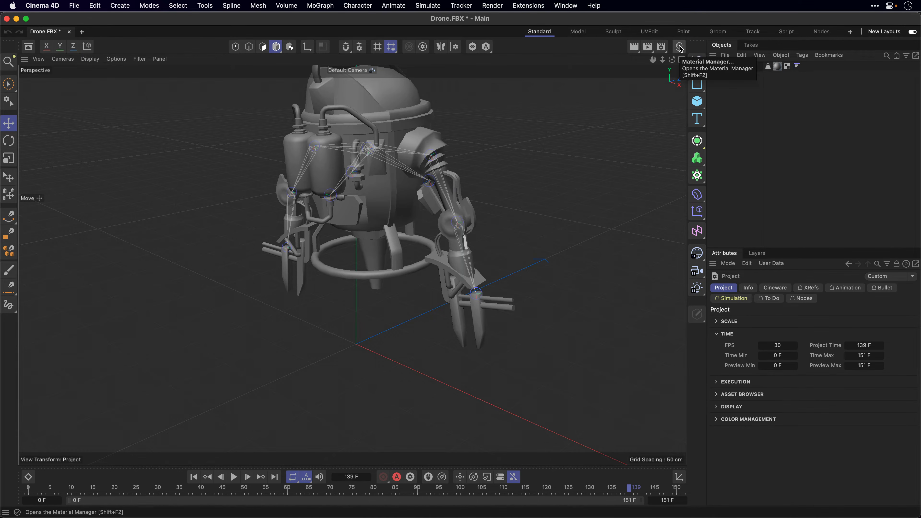
{"action": "left_click", "coordinate": [550, 100]}
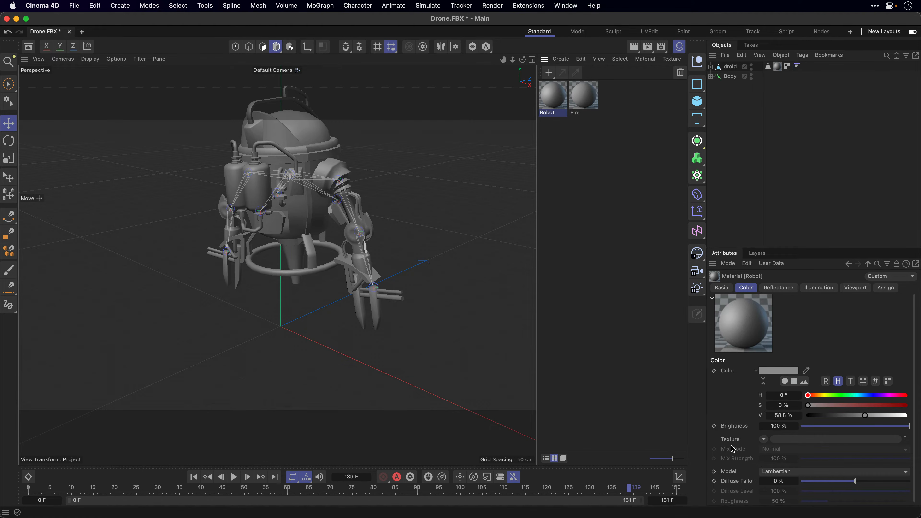
{"action": "left_click", "coordinate": [907, 440]}
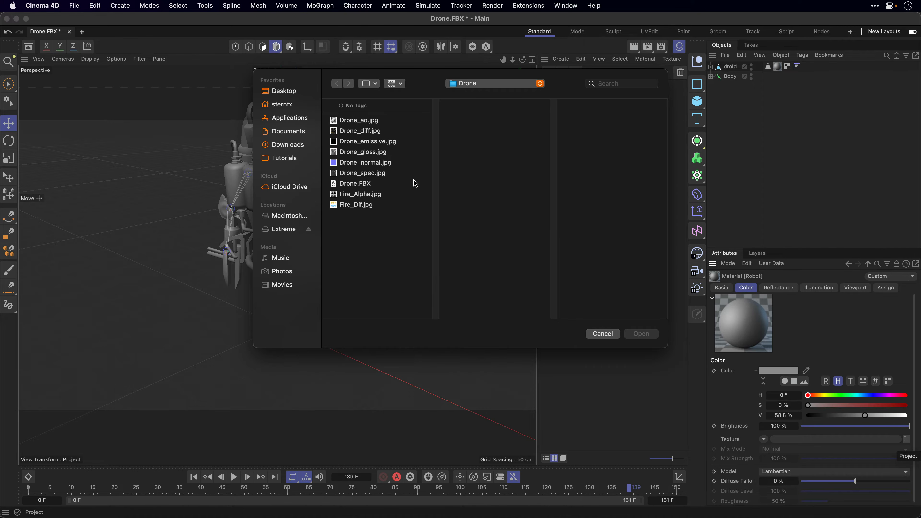
{"action": "left_click", "coordinate": [361, 132]}
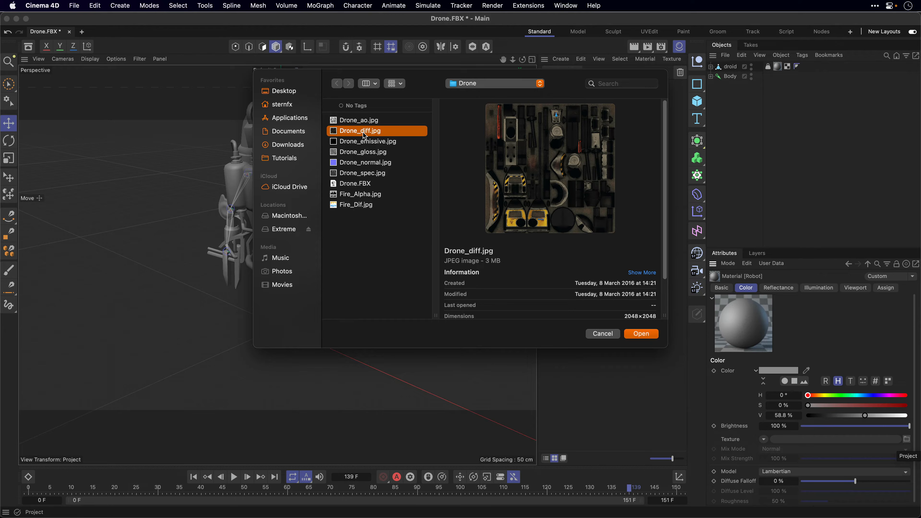
{"action": "left_click", "coordinate": [643, 334]}
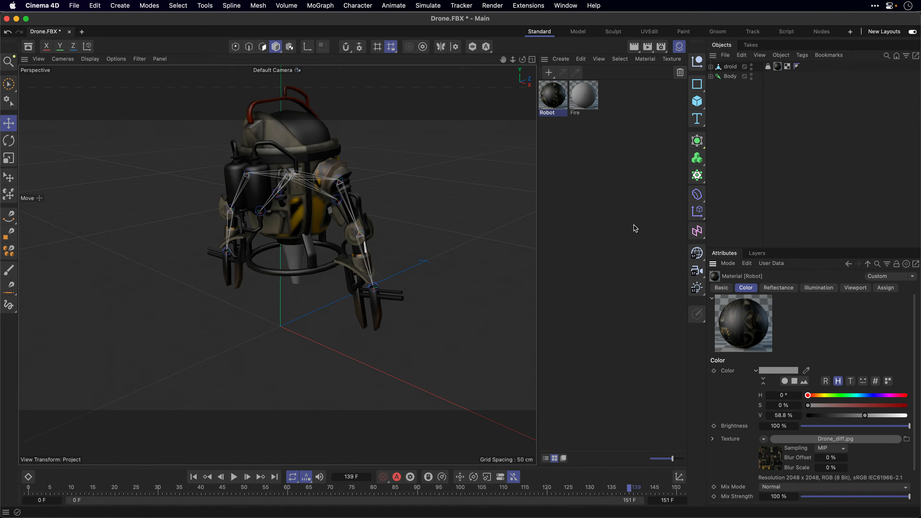
Step: Load Fire_Dif.jpg as the color texture of the Fire material and close the Material Manager
{"action": "left_click", "coordinate": [583, 97]}
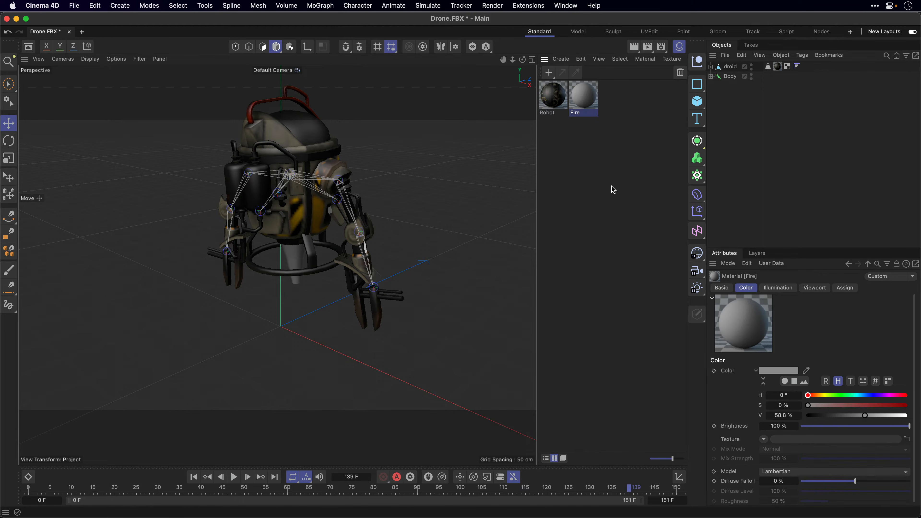
{"action": "left_click", "coordinate": [907, 440]}
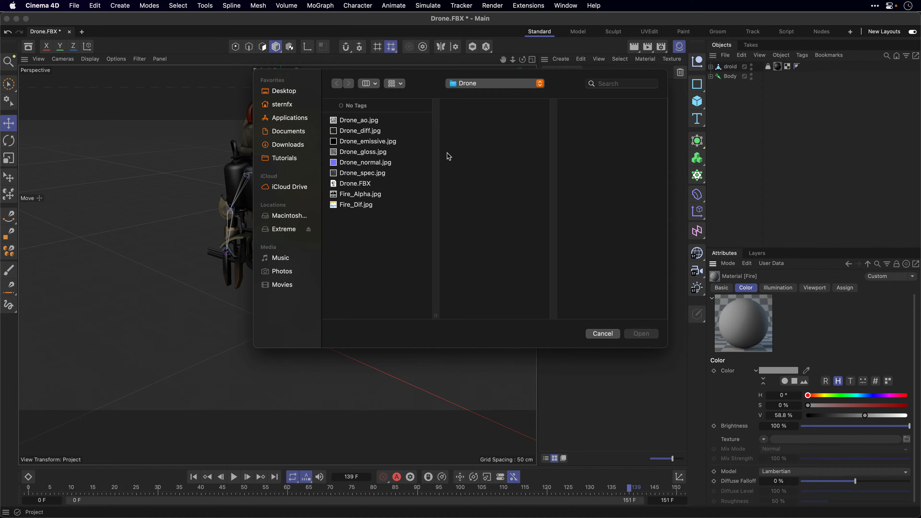
{"action": "left_click", "coordinate": [351, 205]}
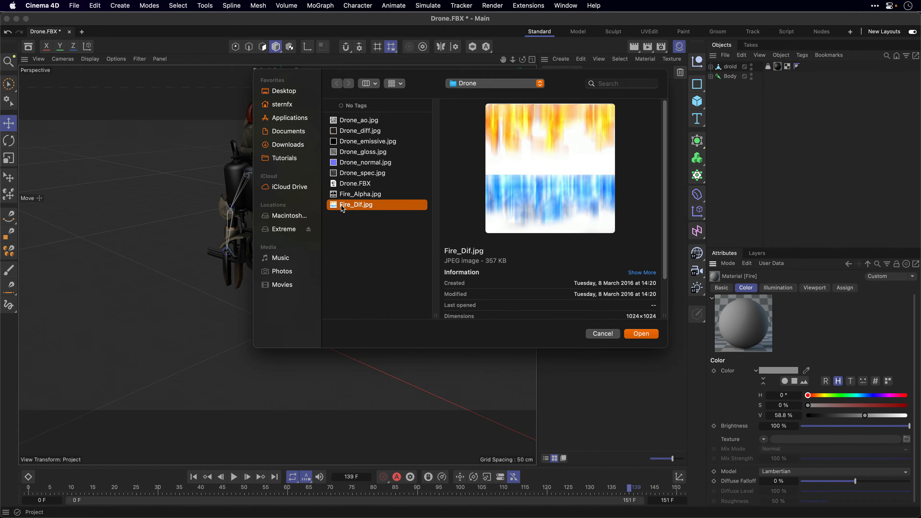
{"action": "left_click", "coordinate": [641, 335]}
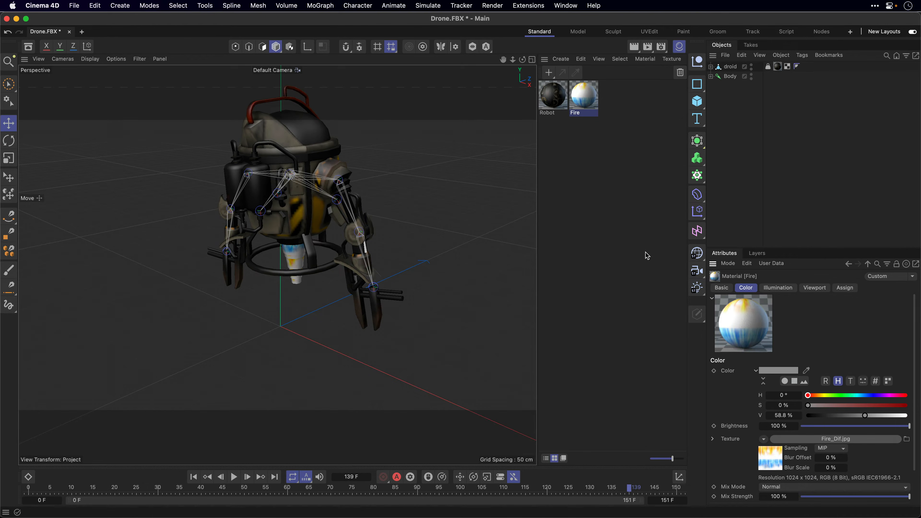
{"action": "left_click", "coordinate": [680, 47]}
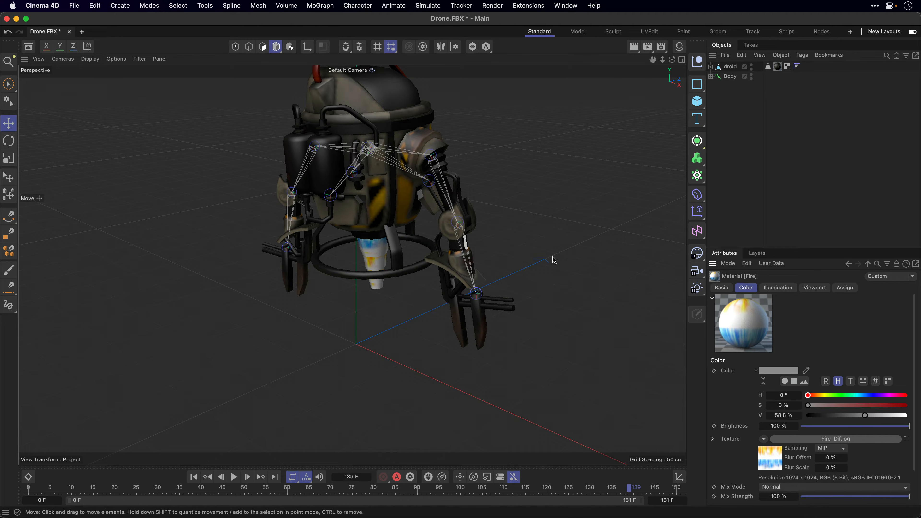
Step: Inspect the textured drone from the front with a viewport render at frame 82, and play its animation from the start
{"action": "left_click_drag", "start_coordinate": [262, 491], "coordinate": [383, 495]}
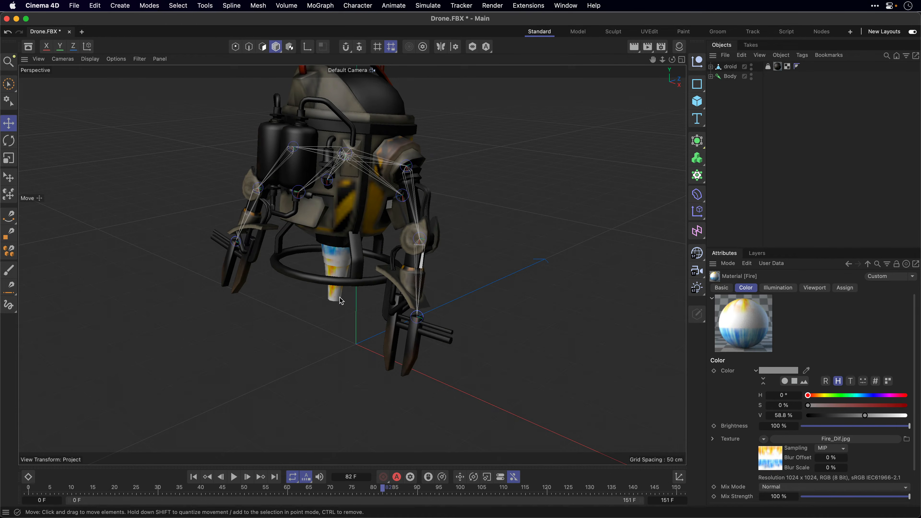
{"action": "left_click_drag", "start_coordinate": [383, 253], "coordinate": [171, 240]}
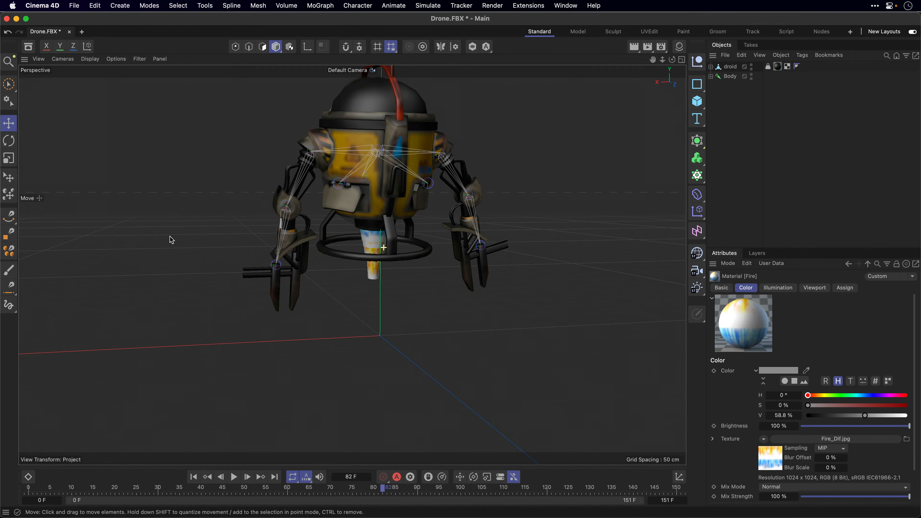
{"action": "left_click_drag", "start_coordinate": [352, 206], "coordinate": [338, 263]}
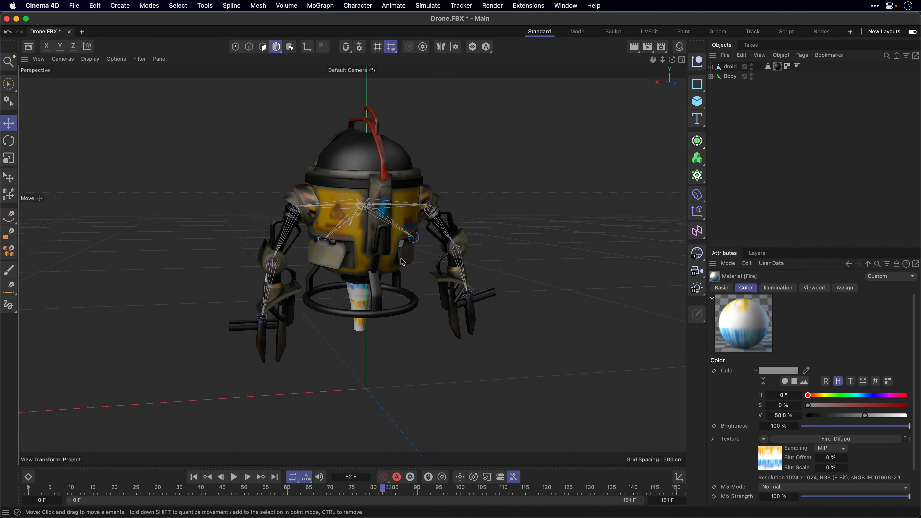
{"action": "scroll", "coordinate": [401, 259], "scroll_direction": "down", "scroll_amount": 3}
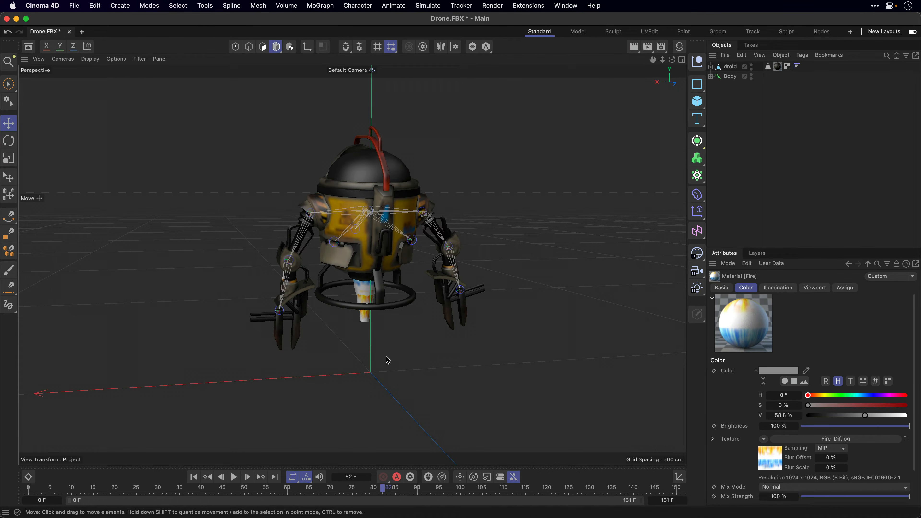
{"action": "key", "text": "super+r"}
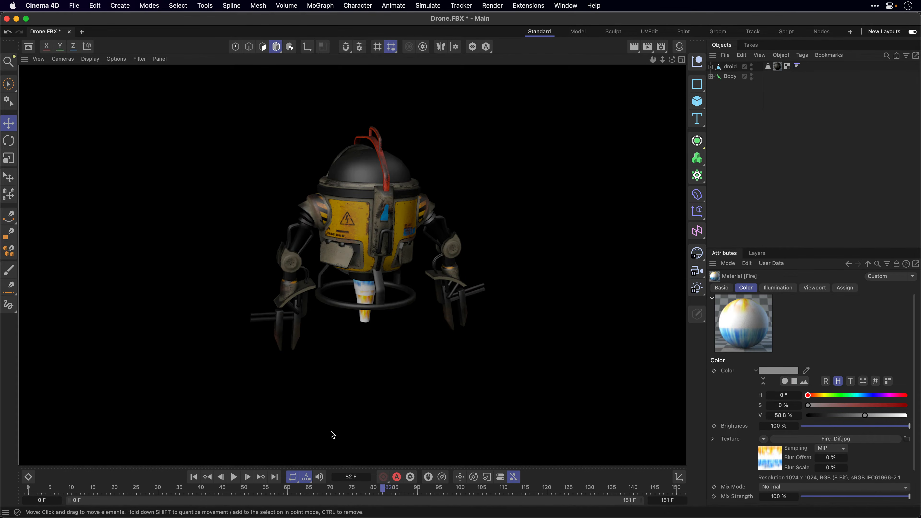
{"action": "left_click", "coordinate": [194, 477]}
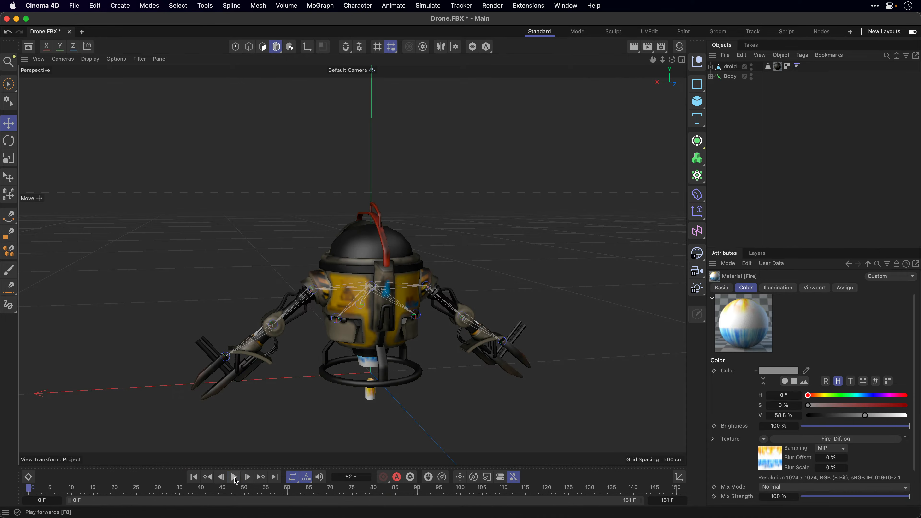
{"action": "left_click", "coordinate": [234, 477]}
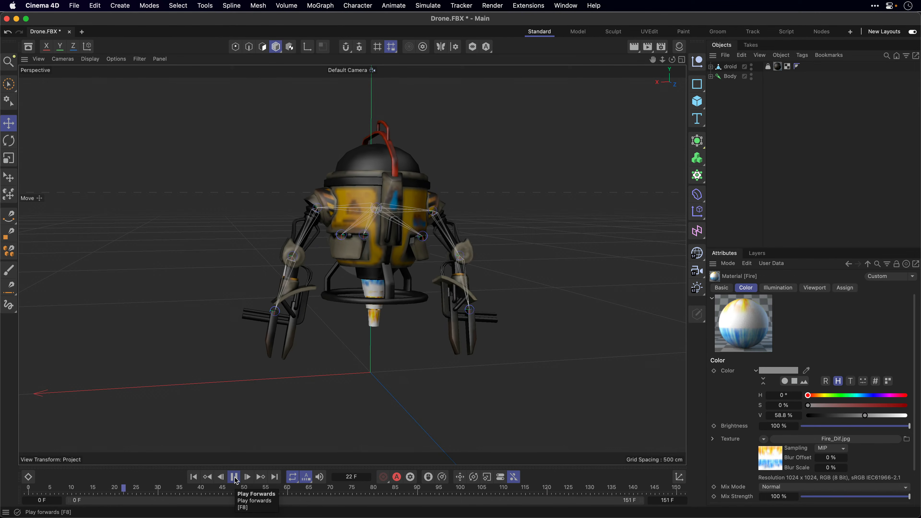
{"action": "left_click", "coordinate": [235, 478]}
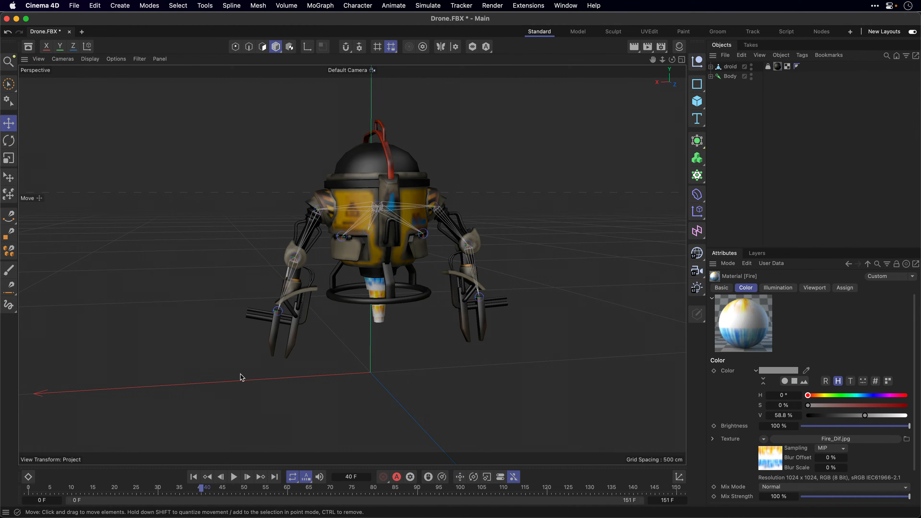
Step: Save the project as Drone.c4d in the Drone folder
{"action": "left_click", "coordinate": [73, 5]}
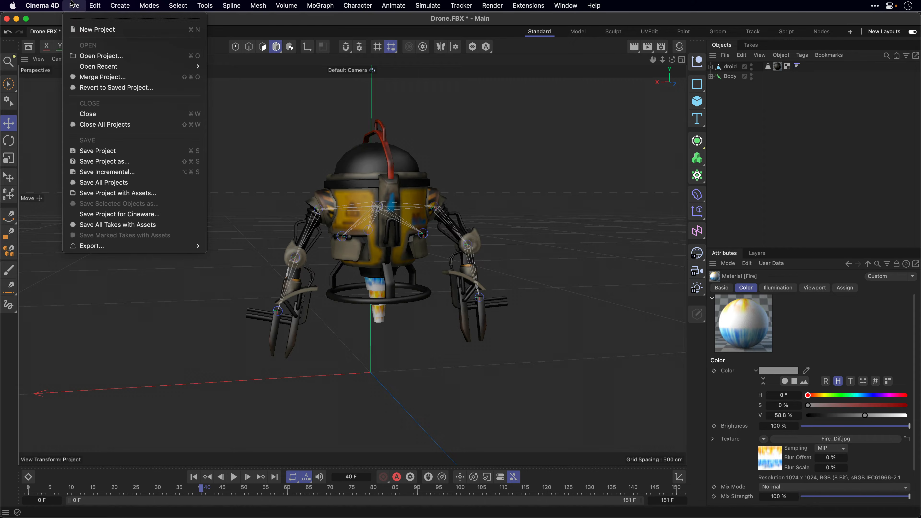
{"action": "left_click", "coordinate": [81, 152]}
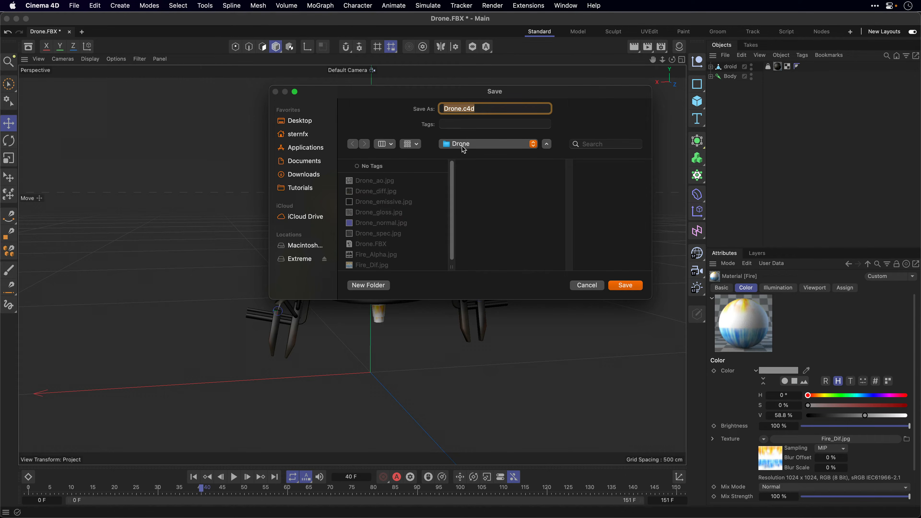
{"action": "left_click", "coordinate": [629, 289]}
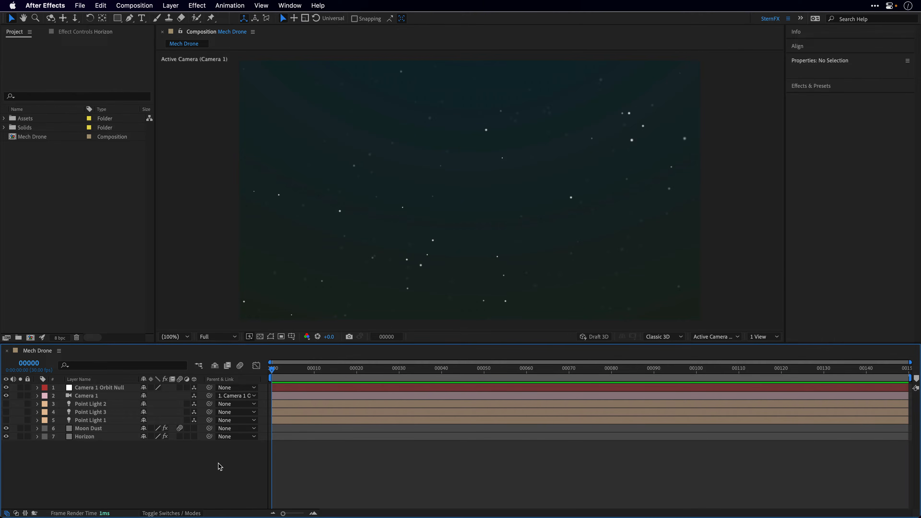
Step: Switch to After Effects, preview the Mech Drone composition and examine the effects on its Moon Dust and Horizon layers
{"action": "key", "text": "space"}
{"action": "left_click", "coordinate": [87, 430]}
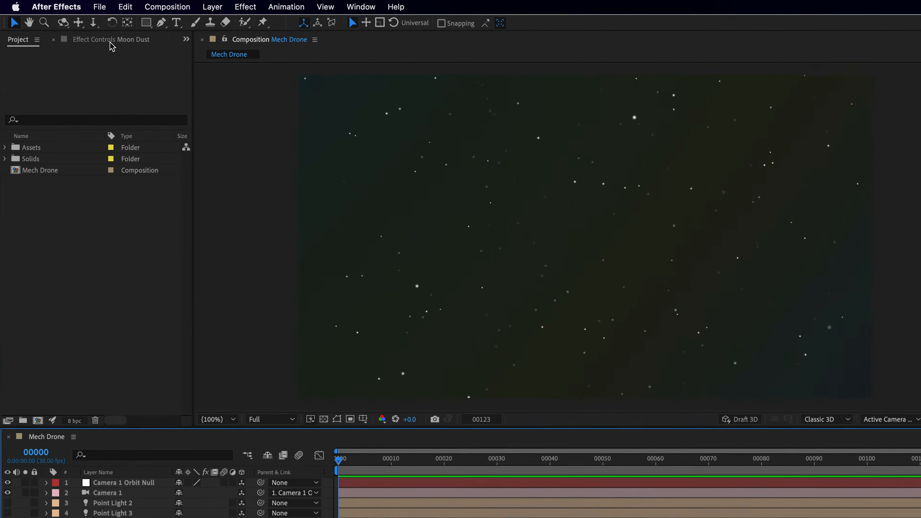
{"action": "left_click", "coordinate": [90, 32]}
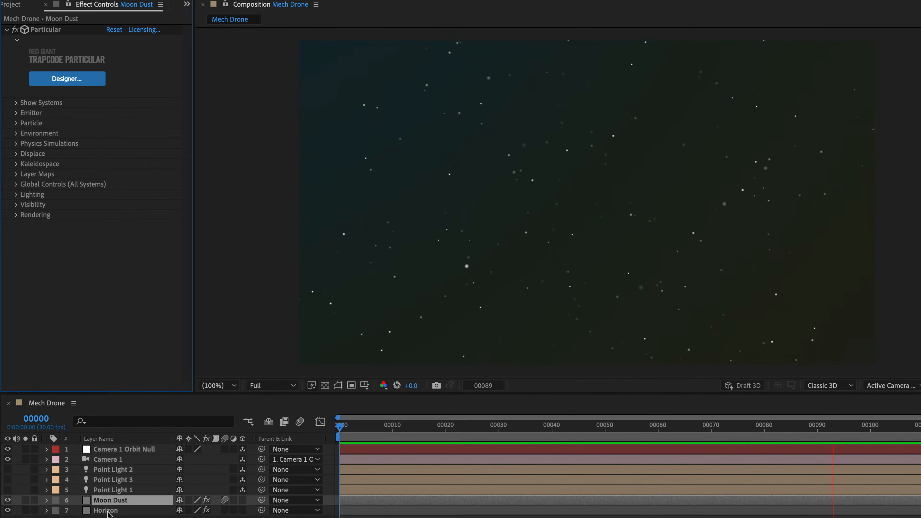
{"action": "left_click", "coordinate": [108, 512]}
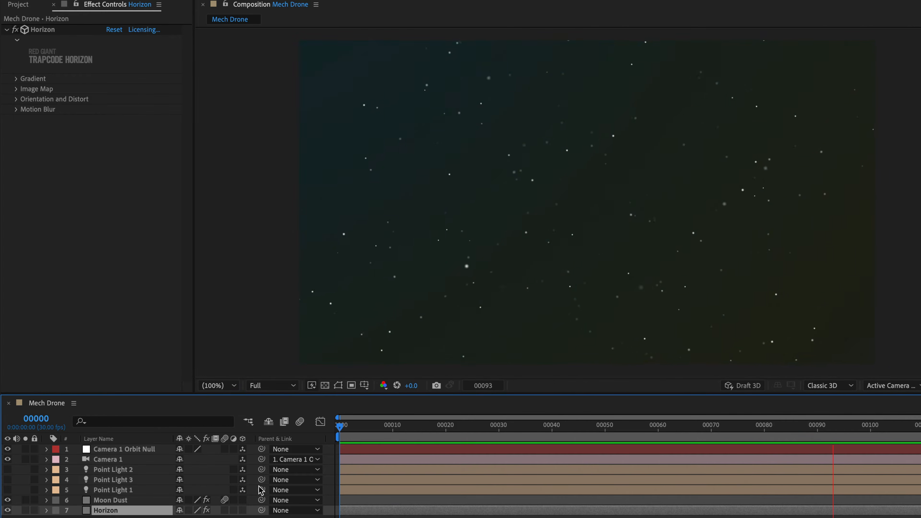
{"action": "key", "text": "space"}
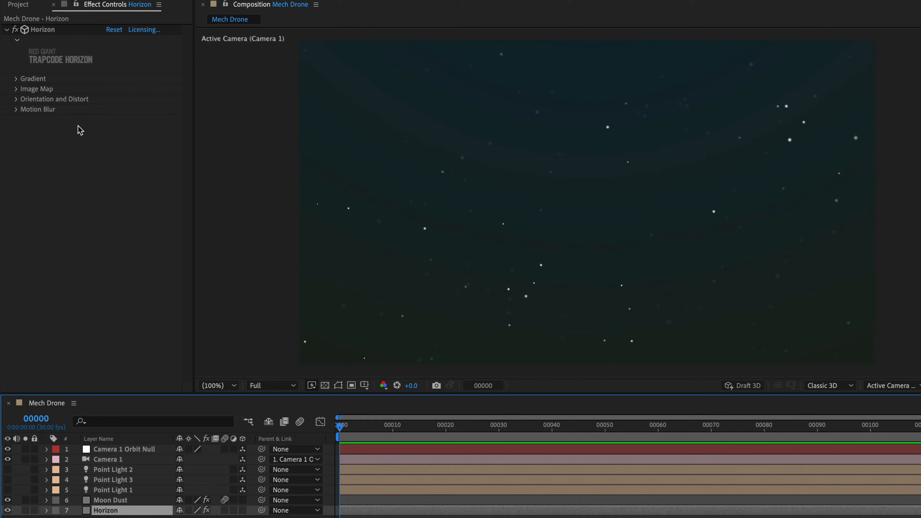
Step: Import Drone.c4d from the Drone folder into the project and add it to the Mech Drone composition
{"action": "left_click", "coordinate": [26, 7]}
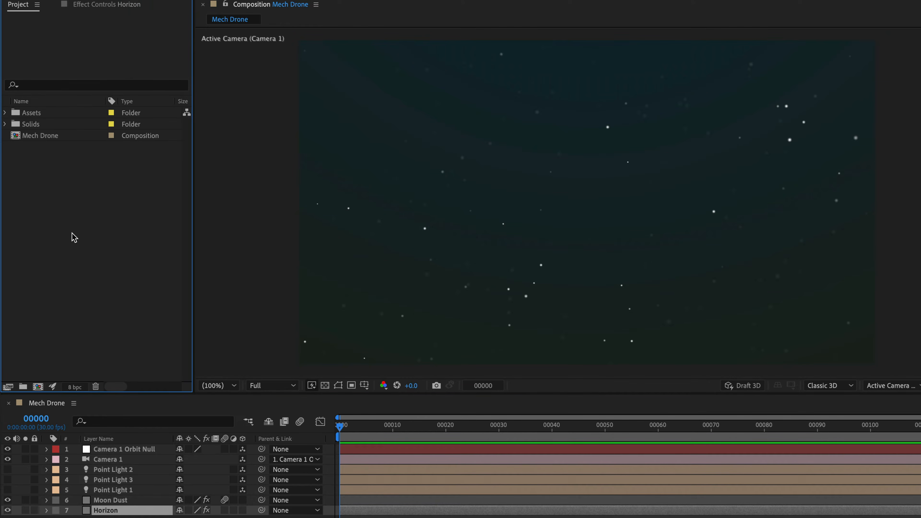
{"action": "double_click", "coordinate": [80, 212]}
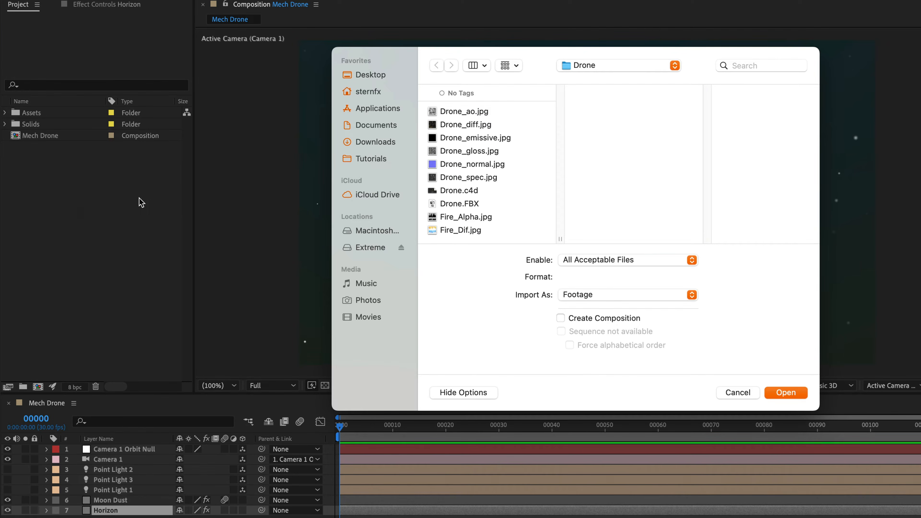
{"action": "left_click", "coordinate": [455, 193]}
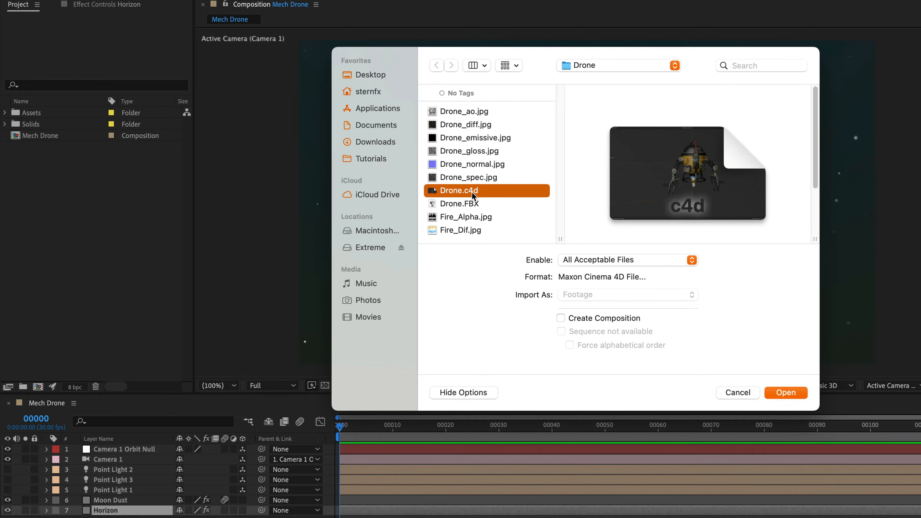
{"action": "left_click", "coordinate": [783, 393]}
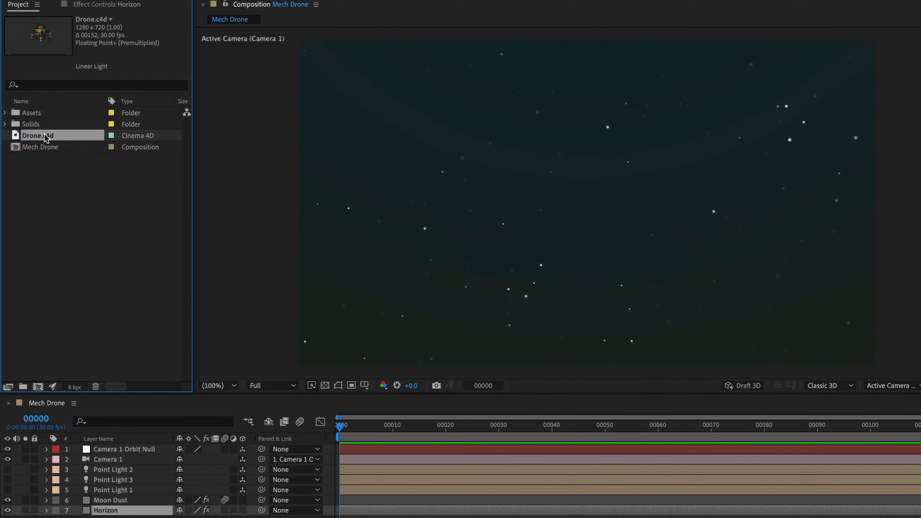
{"action": "left_click_drag", "start_coordinate": [45, 137], "coordinate": [46, 151]}
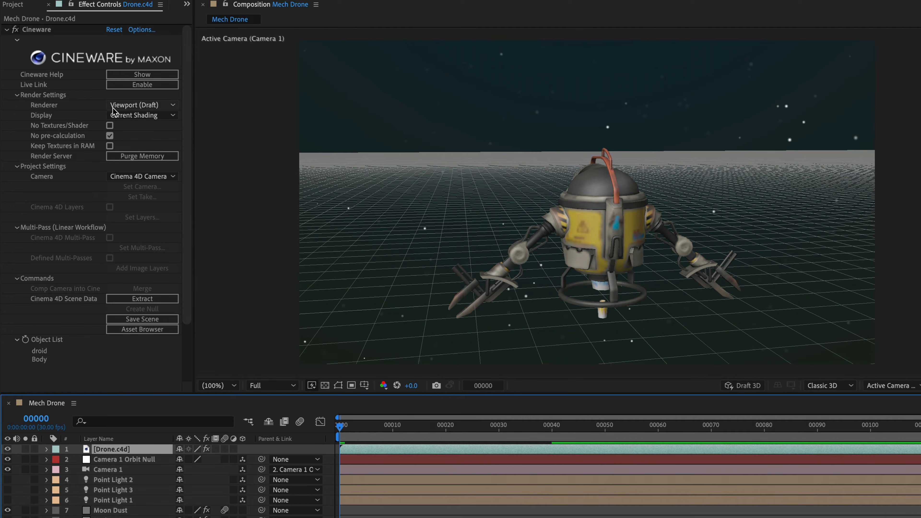
Step: Set the Drone.c4d layer's Cineware renderer to Viewport and, at frame 55, its camera to Centered Comp Camera
{"action": "left_click", "coordinate": [150, 106]}
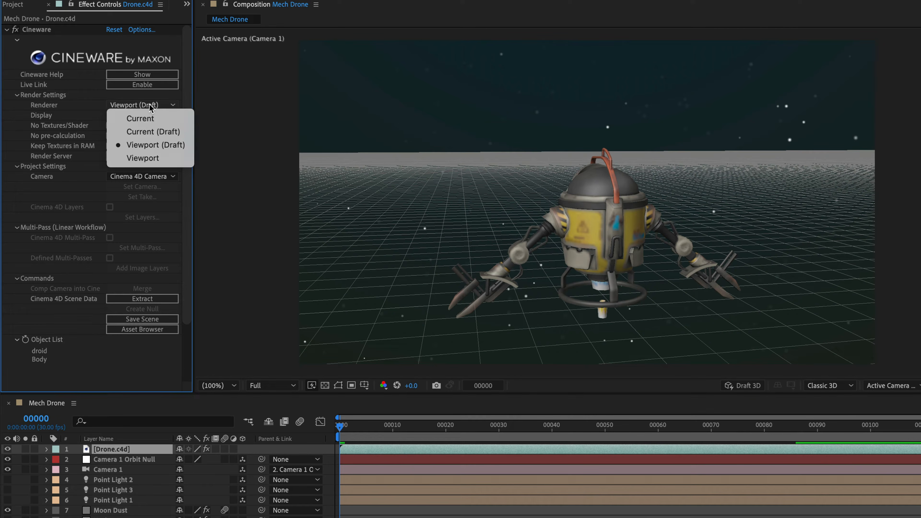
{"action": "left_click", "coordinate": [147, 159]}
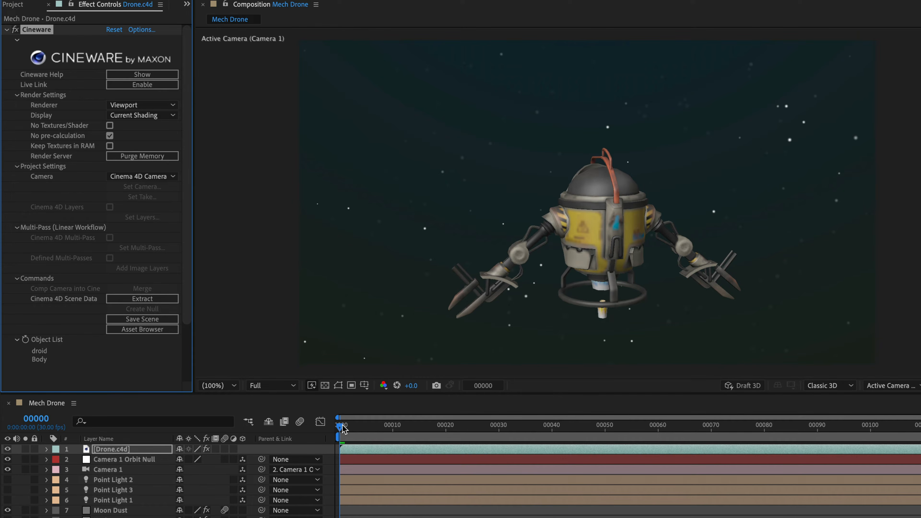
{"action": "left_click_drag", "start_coordinate": [343, 428], "coordinate": [633, 429]}
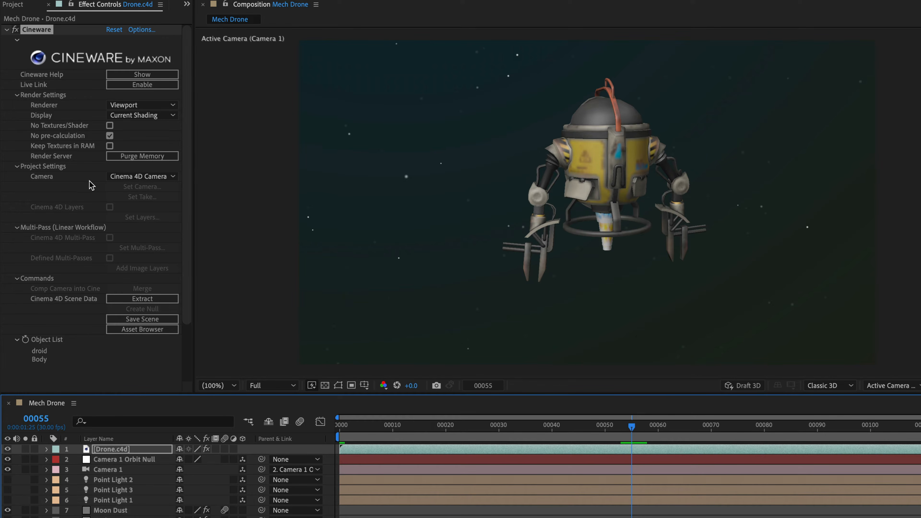
{"action": "left_click", "coordinate": [160, 177]}
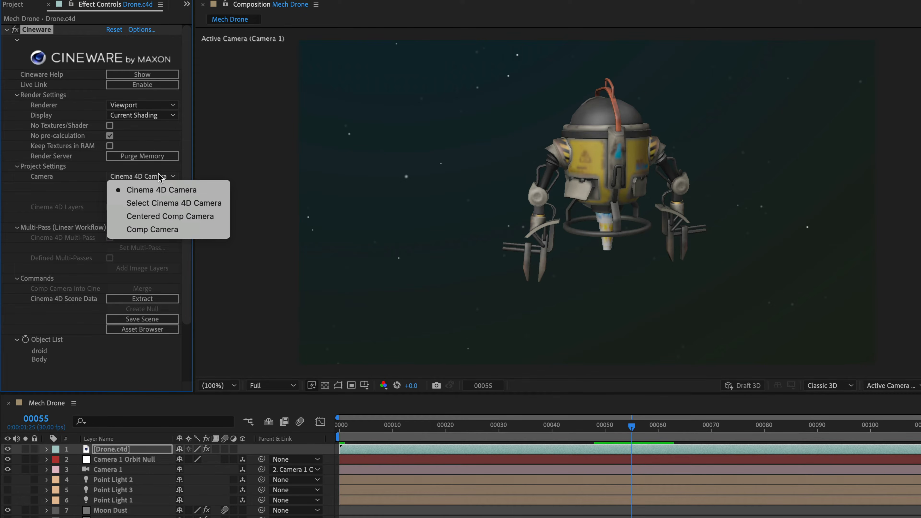
{"action": "left_click", "coordinate": [153, 220]}
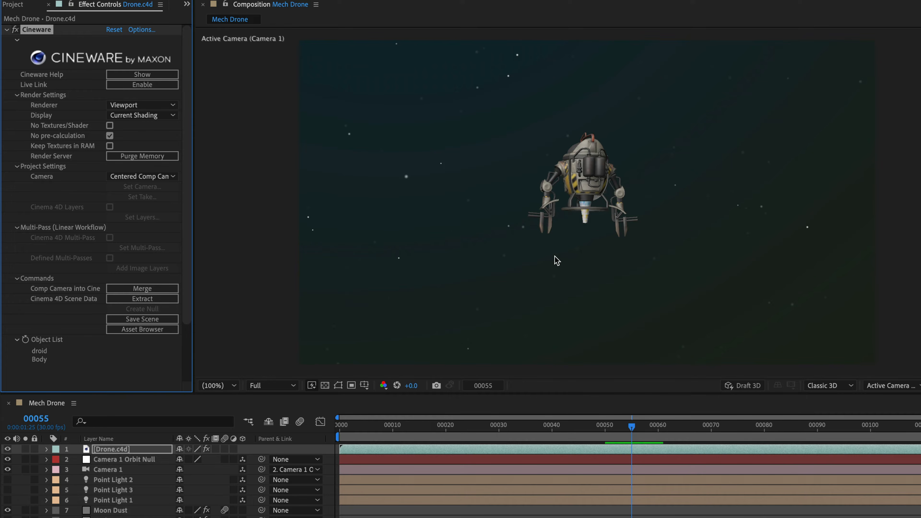
Step: Move to frame 32, open Drone.c4d in Cinema 4D, delete the Fire, FireBis and FireTert nulls under Body and save the project
{"action": "left_click_drag", "start_coordinate": [633, 431], "coordinate": [512, 446]}
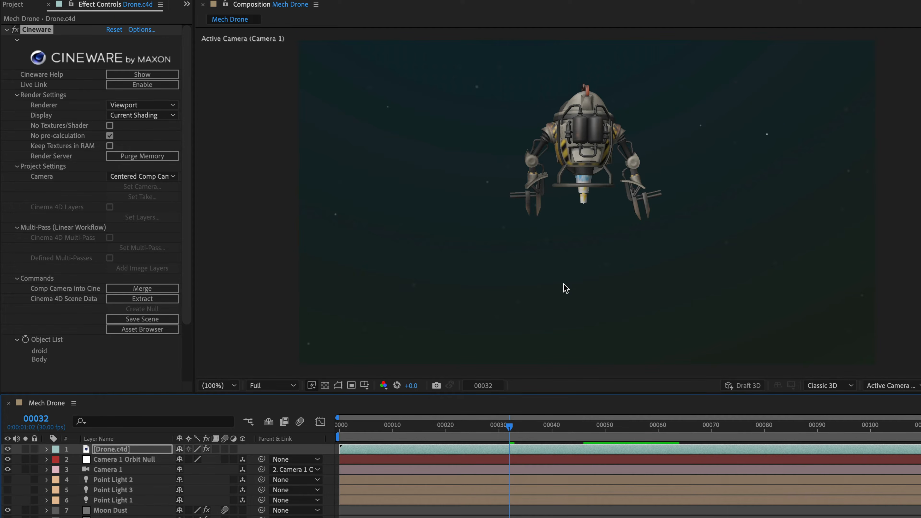
{"action": "double_click", "coordinate": [112, 455]}
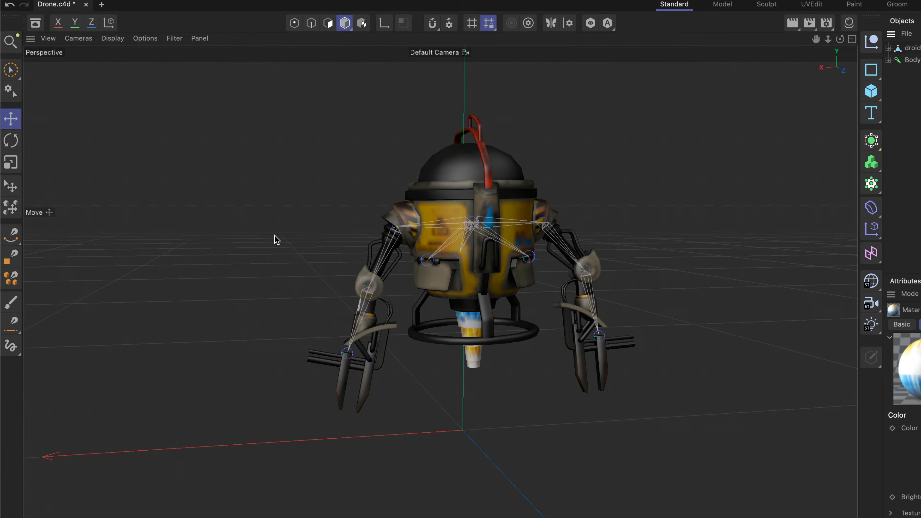
{"action": "left_click", "coordinate": [889, 60]}
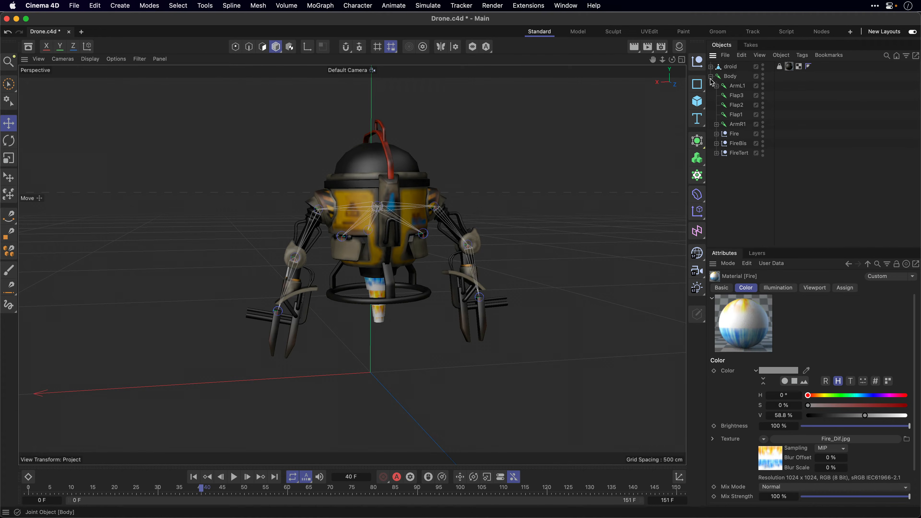
{"action": "left_click", "coordinate": [734, 136]}
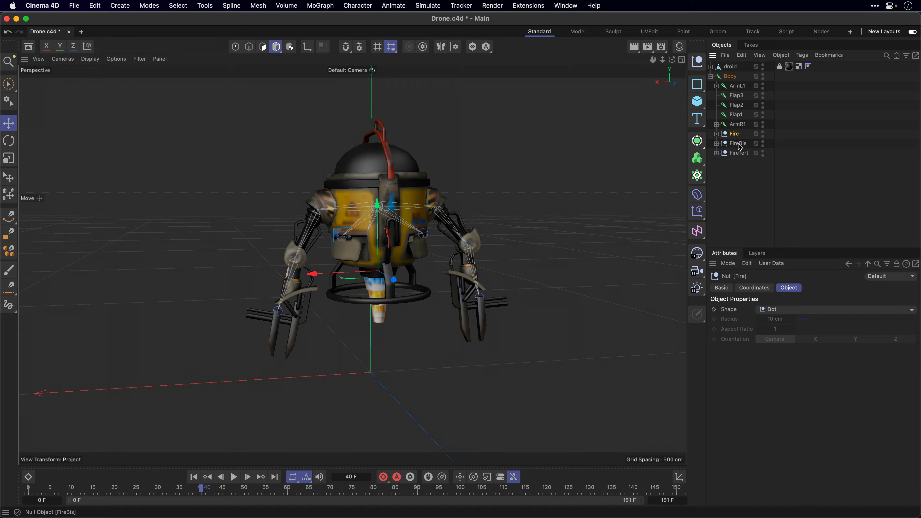
{"action": "left_click", "coordinate": [739, 154], "text": "shift"}
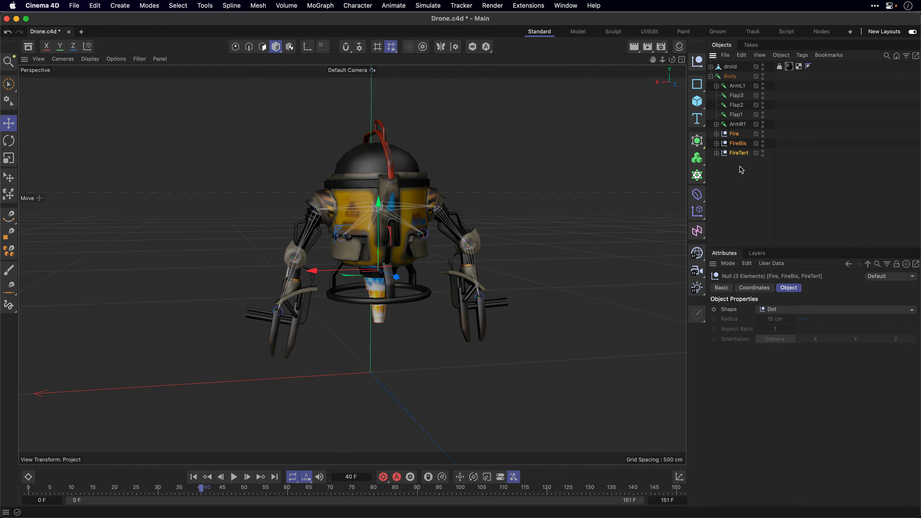
{"action": "key", "text": "Delete"}
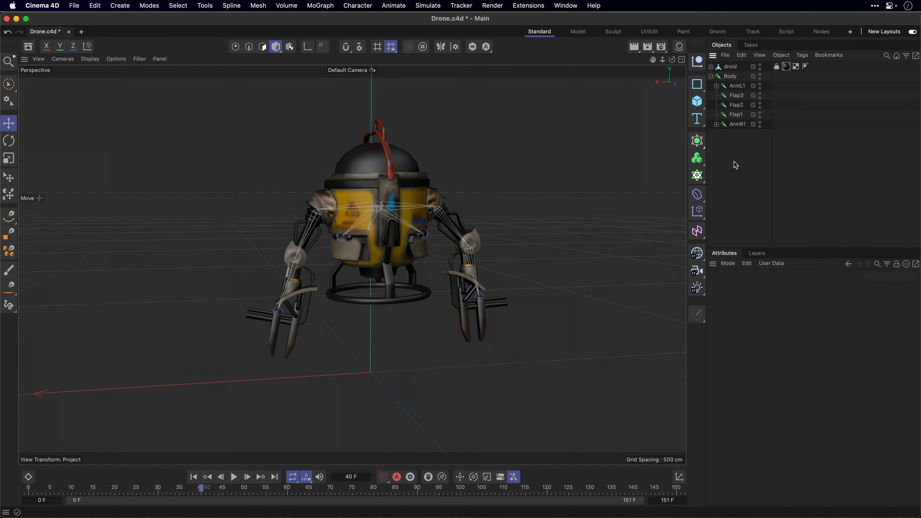
{"action": "key", "text": "super+s"}
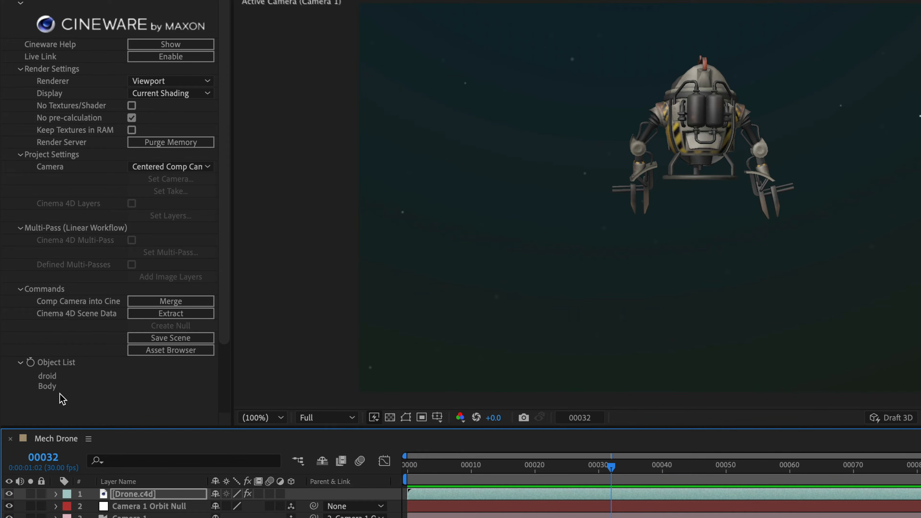
Step: Switch to After Effects, create a null from the Body object of the Drone.c4d layer with Cineware and select it
{"action": "left_click", "coordinate": [44, 387]}
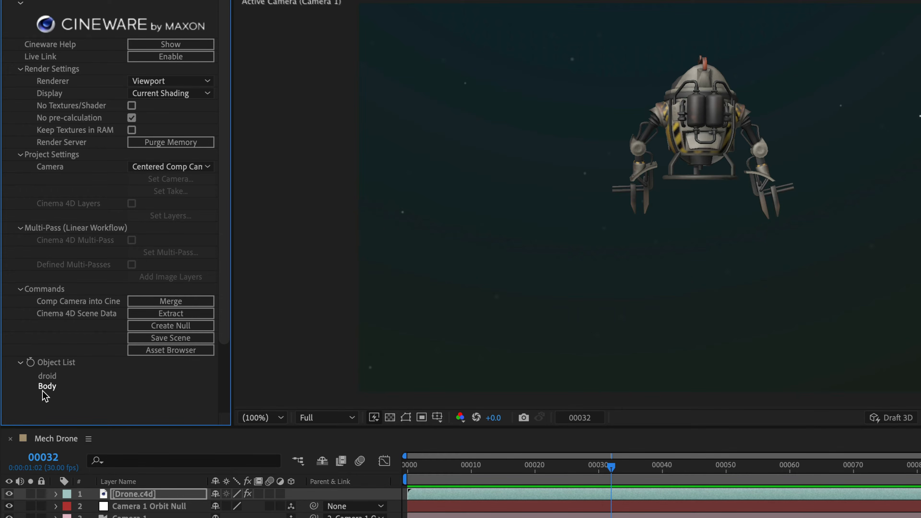
{"action": "left_click", "coordinate": [168, 327]}
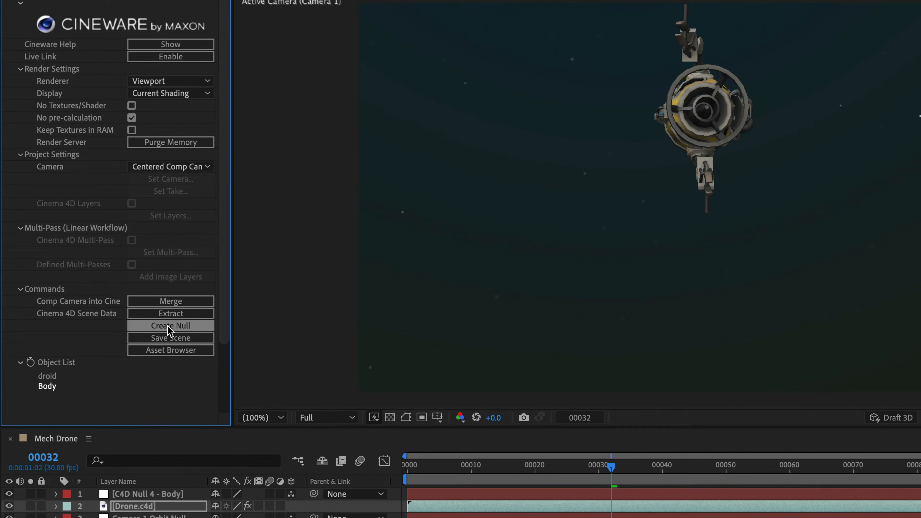
{"action": "left_click", "coordinate": [134, 496]}
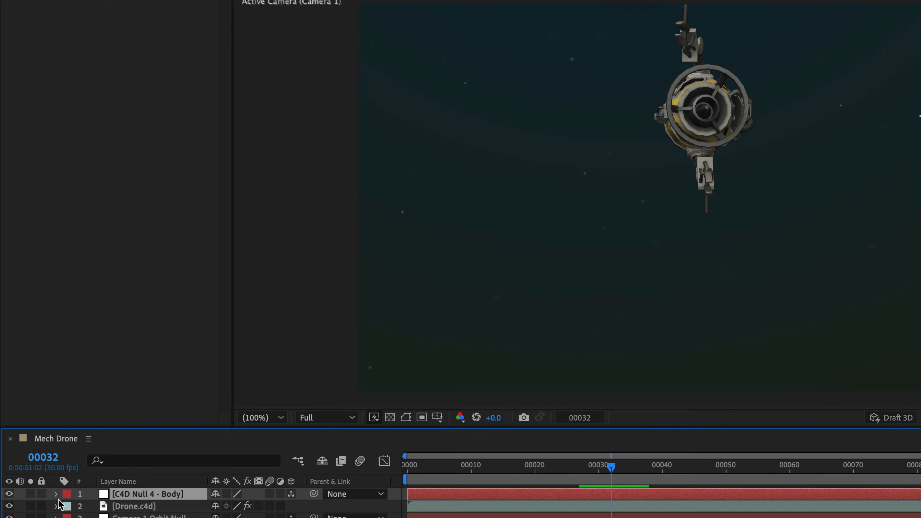
Step: Set the Body null's X Rotation to 90° and its Z Rotation to about -98°
{"action": "key", "text": "r"}
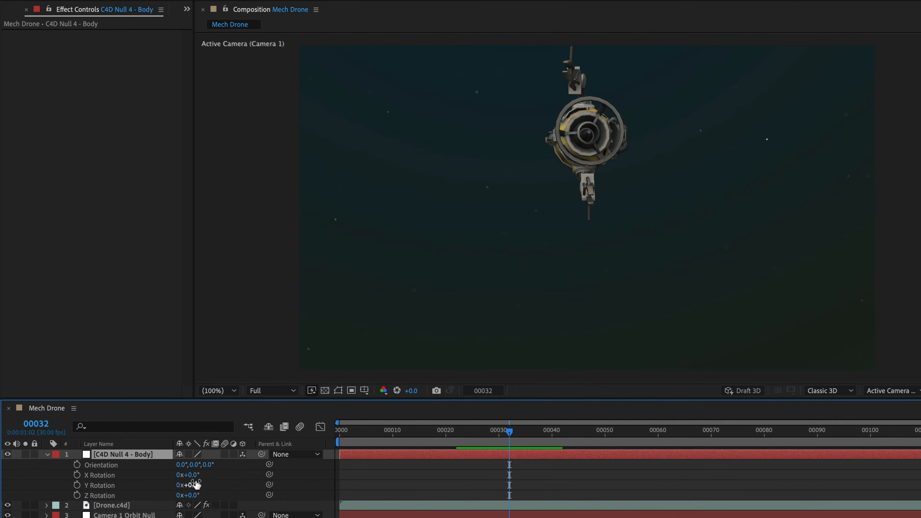
{"action": "left_click", "coordinate": [192, 474]}
{"action": "type", "text": "90"}
{"action": "key", "text": "Return"}
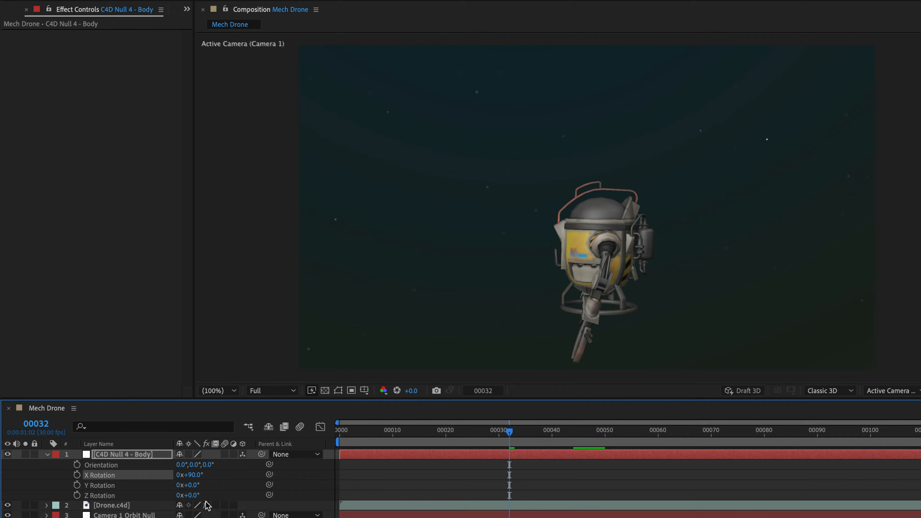
{"action": "left_click_drag", "start_coordinate": [193, 499], "coordinate": [131, 499]}
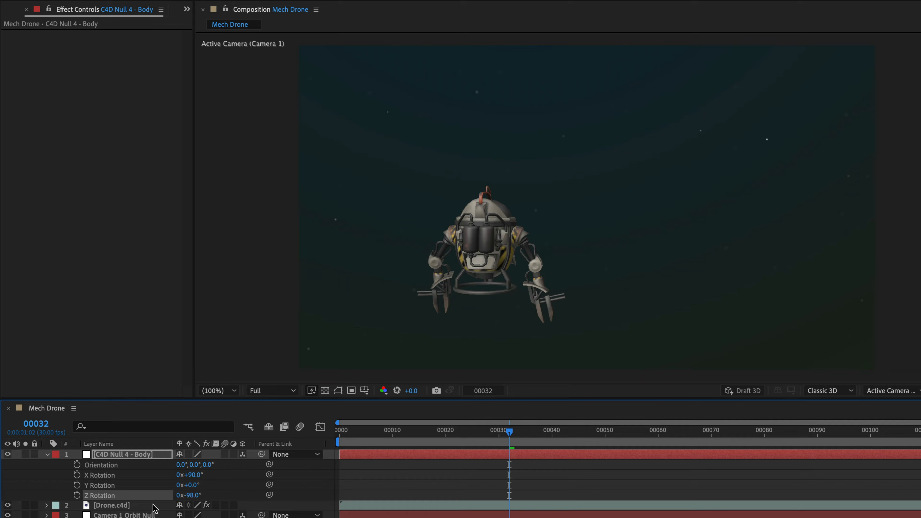
Step: Scale the Body null to 150% and move it to position 159, -95, 0
{"action": "key", "text": "shift+p"}
{"action": "key", "text": "shift+s"}
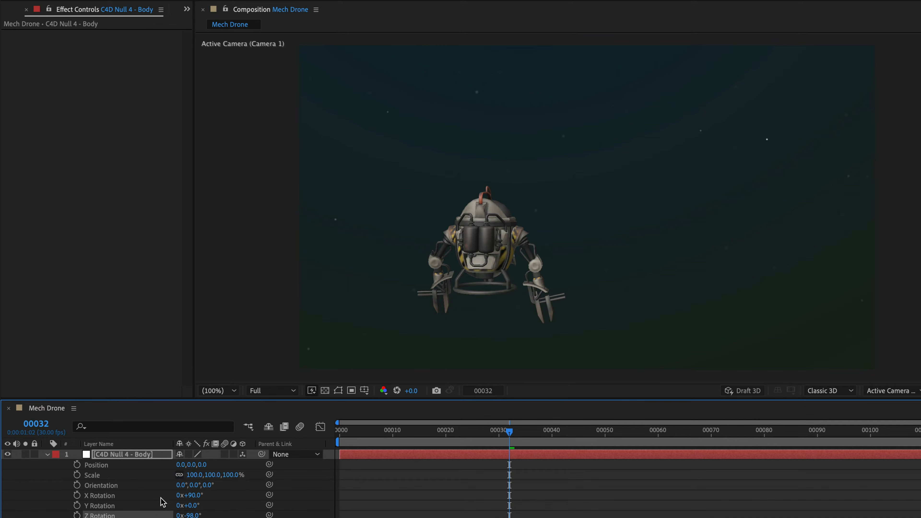
{"action": "left_click", "coordinate": [190, 475]}
{"action": "type", "text": "150"}
{"action": "key", "text": "Return"}
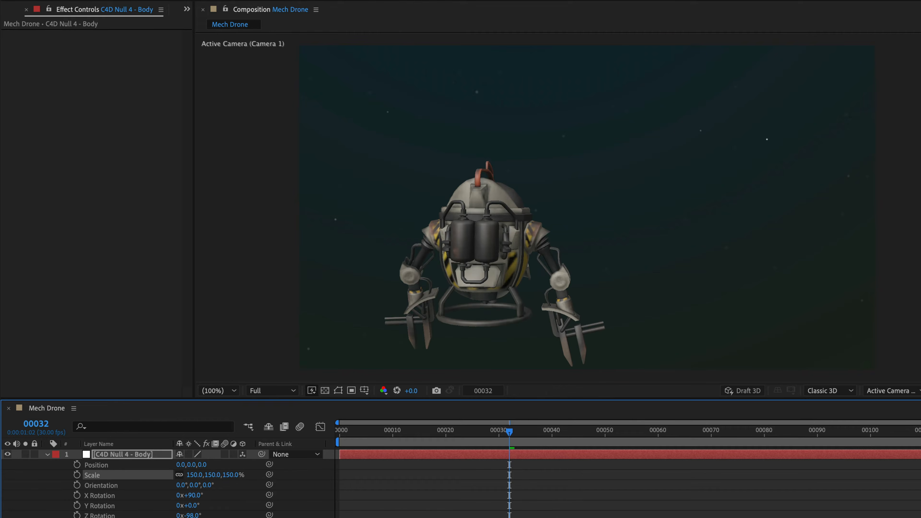
{"action": "left_click_drag", "start_coordinate": [183, 468], "coordinate": [276, 464]}
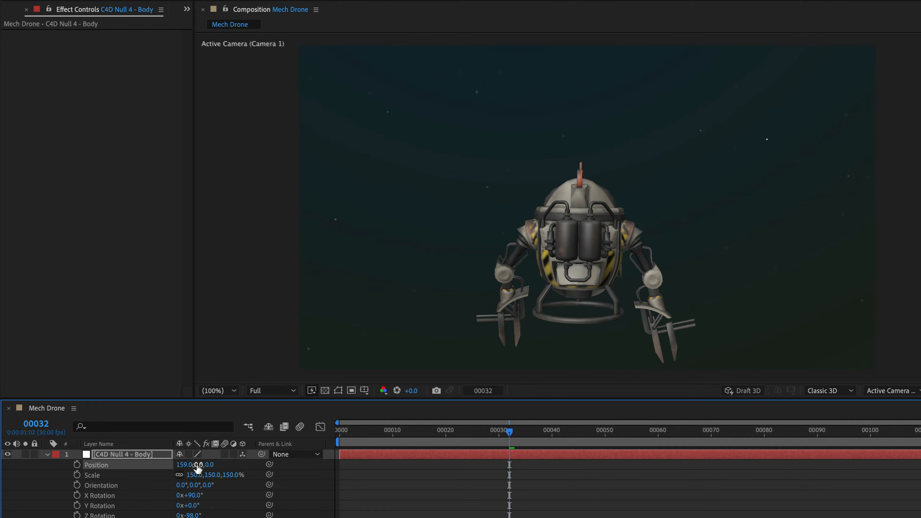
{"action": "left_click_drag", "start_coordinate": [196, 467], "coordinate": [144, 468]}
Step: At frame 97, set the Drone.c4d layer's Cineware renderer to Current and preview the composition
{"action": "left_click_drag", "start_coordinate": [509, 440], "coordinate": [856, 464]}
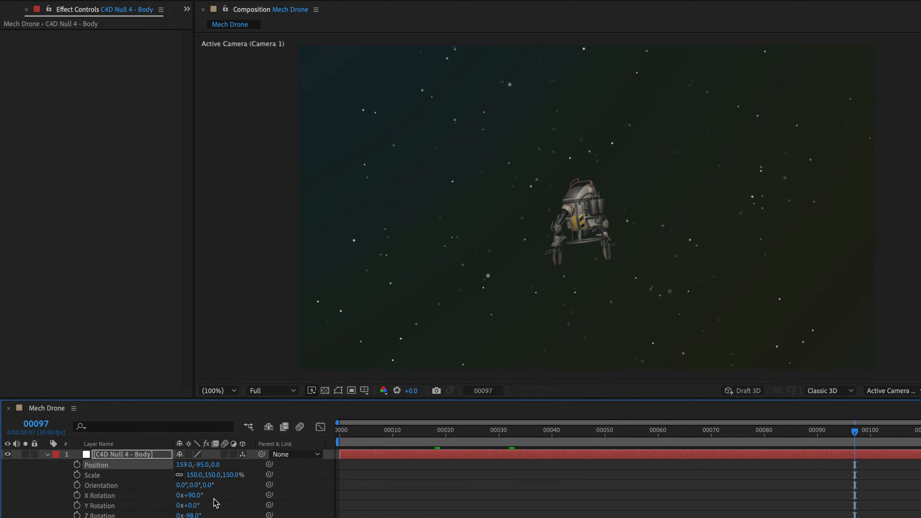
{"action": "left_click", "coordinate": [124, 517]}
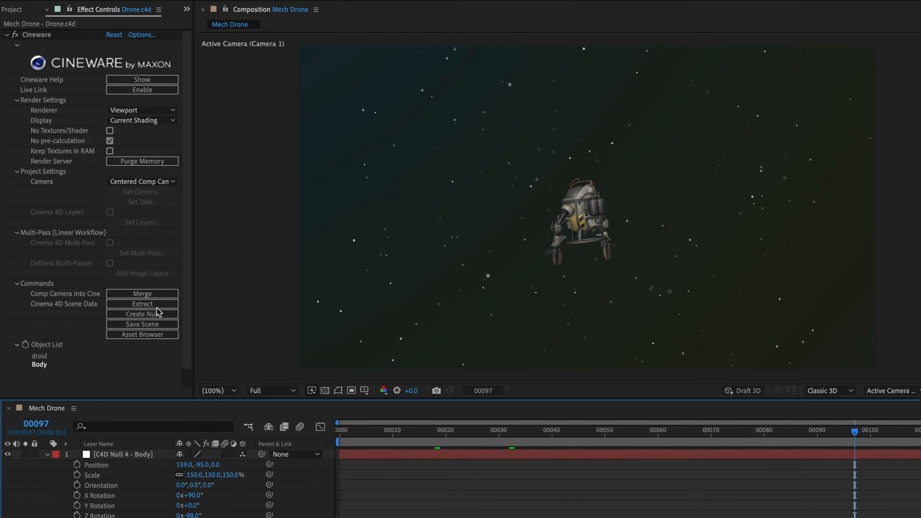
{"action": "left_click", "coordinate": [135, 110]}
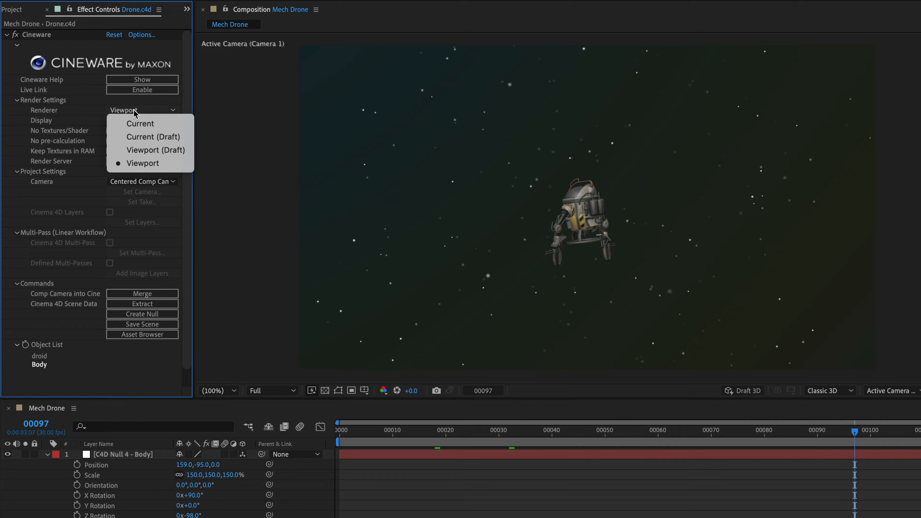
{"action": "left_click", "coordinate": [135, 124]}
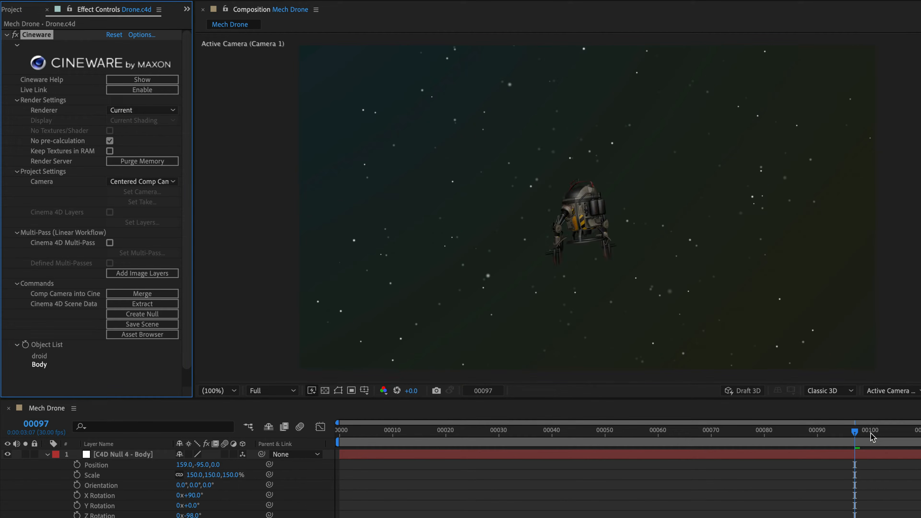
{"action": "key", "text": "space"}
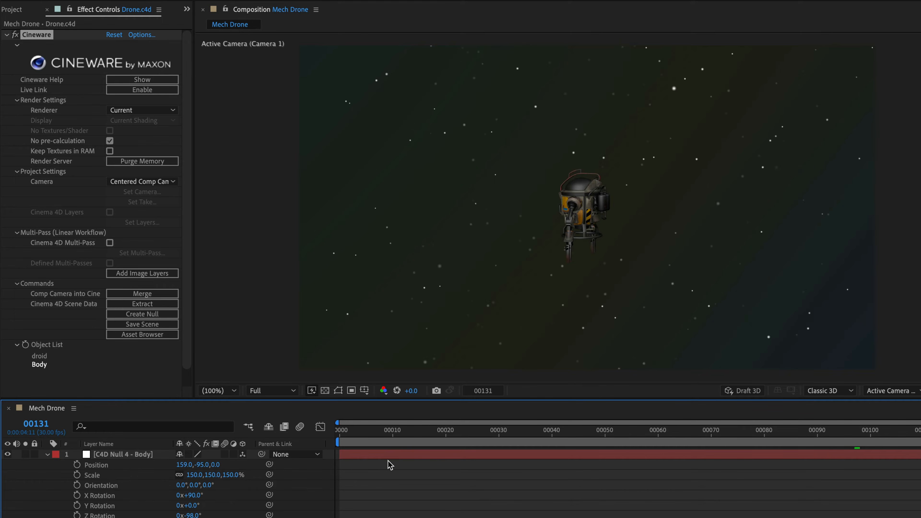
Step: Make Point Light 1, Point Light 2 and Point Light 3 visible, collapse the Body null's properties and preview the composition
{"action": "left_click", "coordinate": [6, 486]}
{"action": "left_click", "coordinate": [6, 479]}
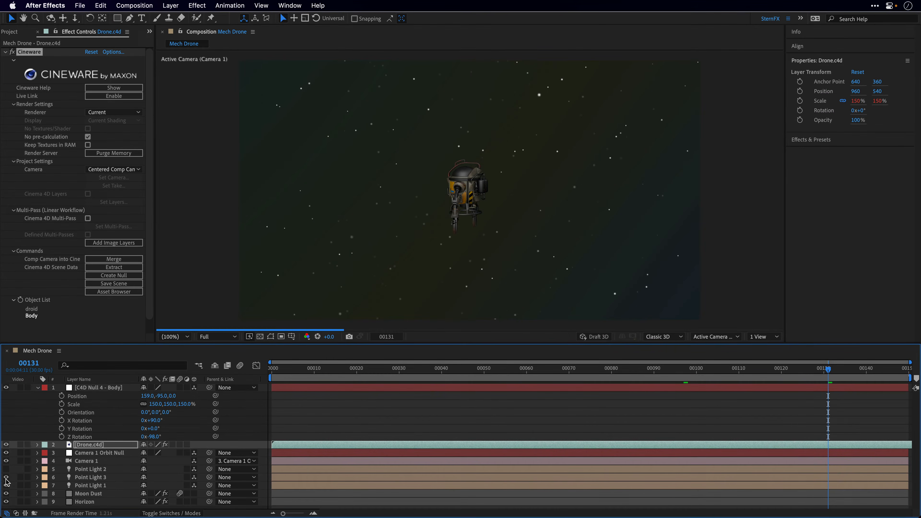
{"action": "left_click", "coordinate": [6, 470]}
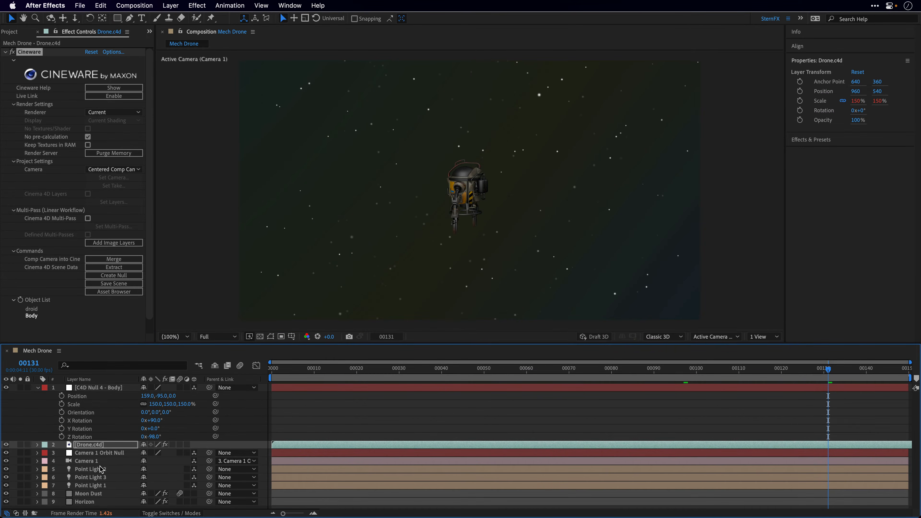
{"action": "left_click", "coordinate": [38, 387]}
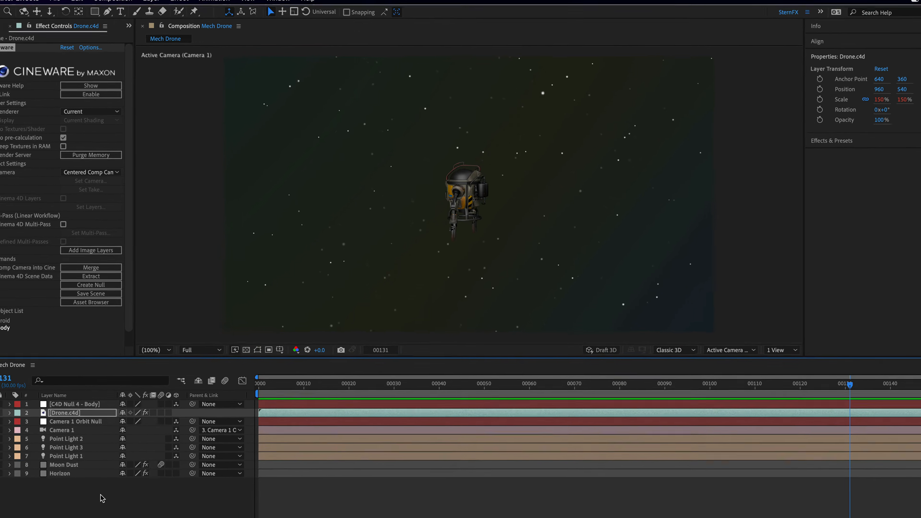
{"action": "key", "text": "space"}
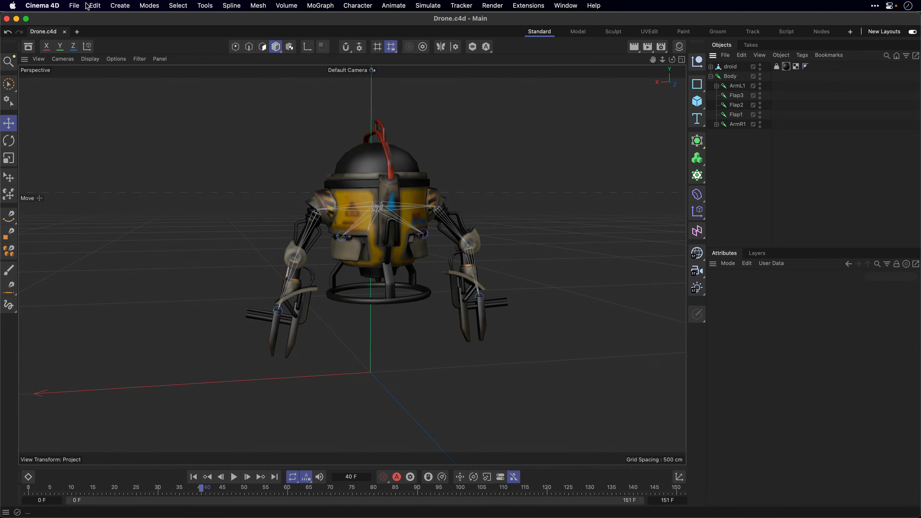
Step: Switch to Cinema 4D and start a Wavefront OBJ export of the drone with the animation frame range set to All Frames
{"action": "left_click", "coordinate": [76, 5]}
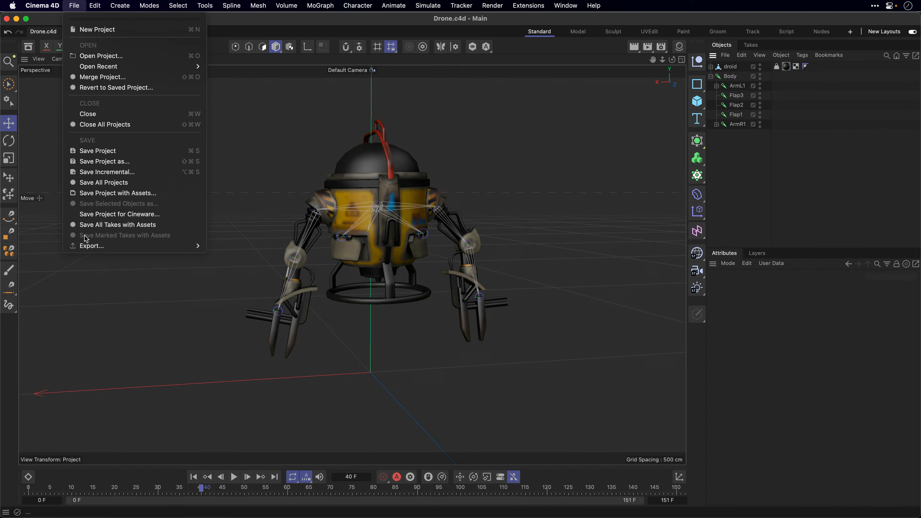
{"action": "mouse_move", "coordinate": [87, 247]}
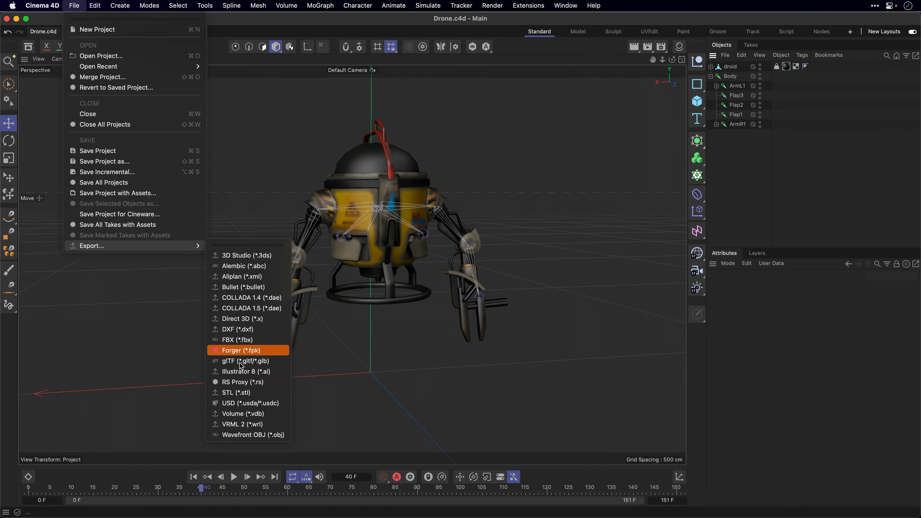
{"action": "left_click", "coordinate": [230, 435]}
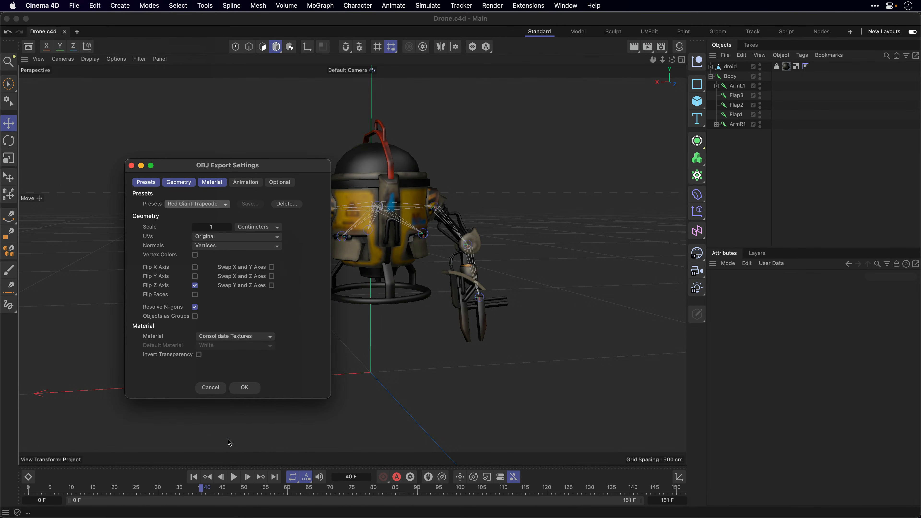
{"action": "left_click", "coordinate": [246, 181]}
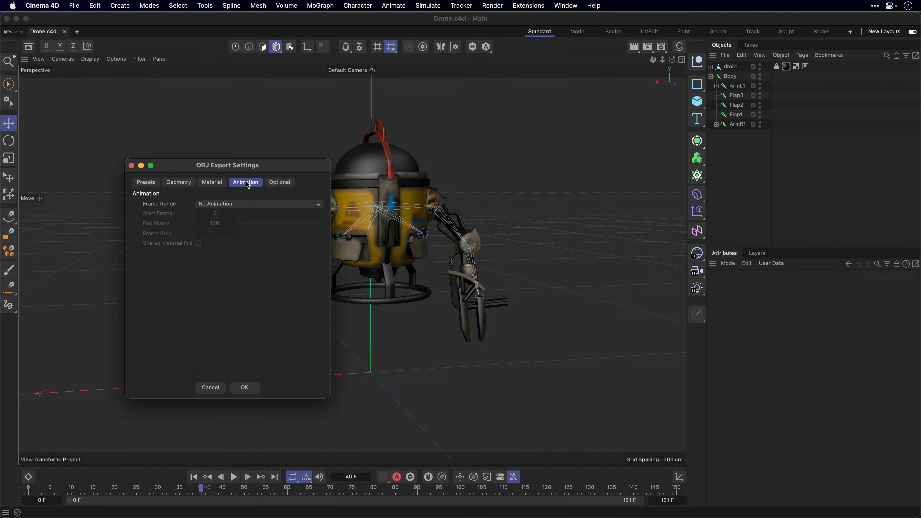
{"action": "left_click", "coordinate": [231, 204]}
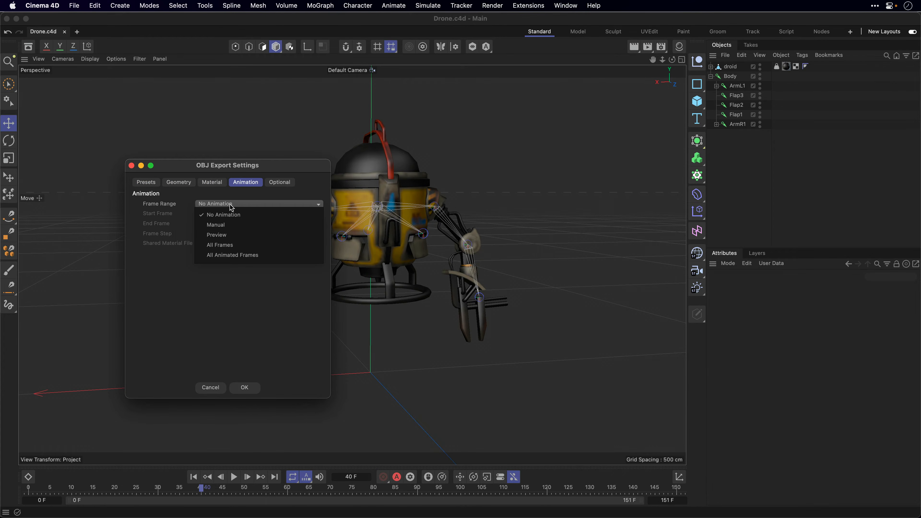
{"action": "left_click", "coordinate": [231, 246]}
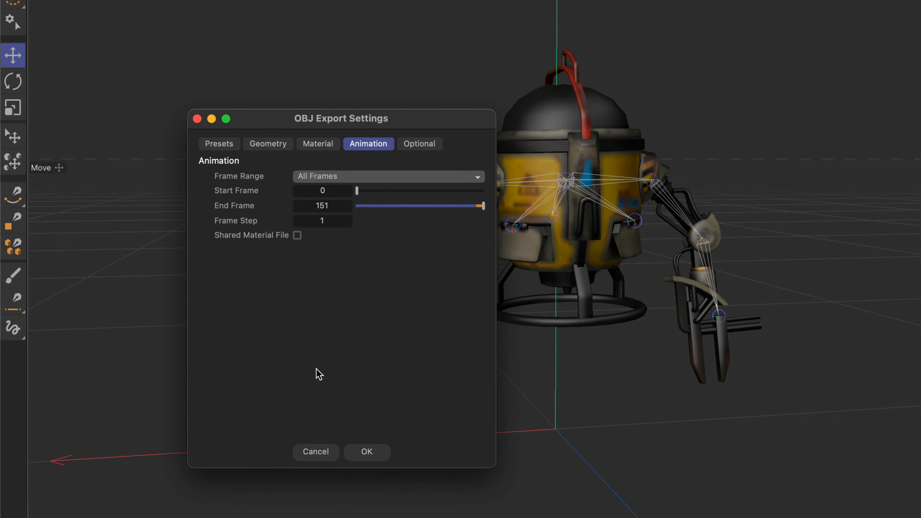
Step: Export the frames as Drone.obj into a new folder named Animated Drone on the Desktop
{"action": "left_click", "coordinate": [364, 455]}
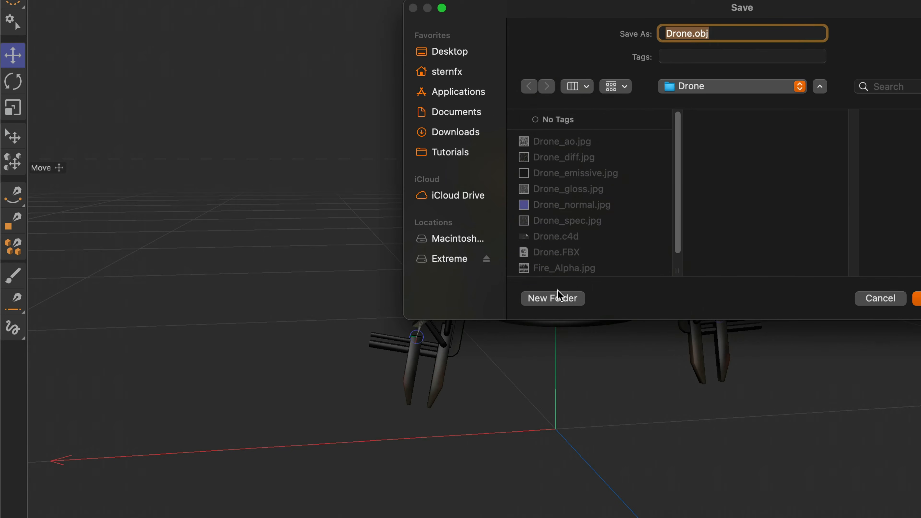
{"action": "left_click", "coordinate": [452, 52]}
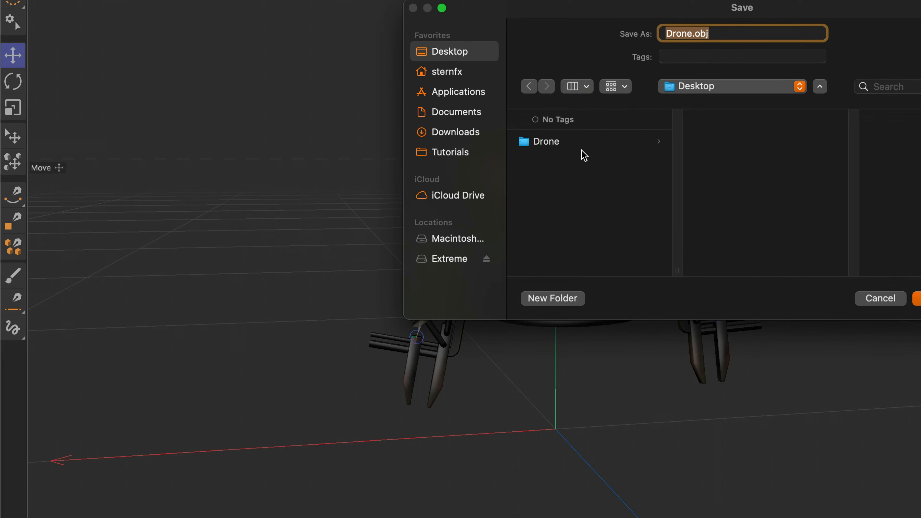
{"action": "key", "text": "shift+super+n"}
{"action": "type", "text": "Animat"}
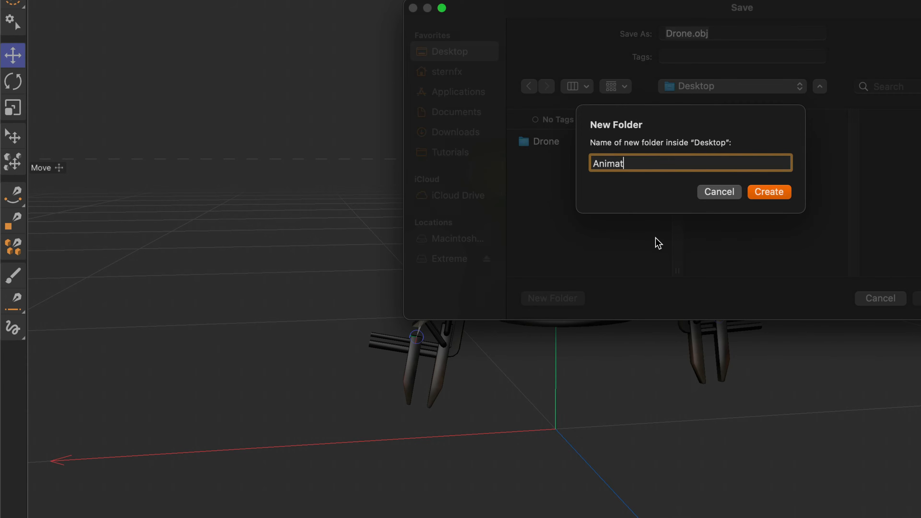
{"action": "type", "text": "ed Drone"}
{"action": "key", "text": "Return"}
{"action": "key", "text": "Return"}
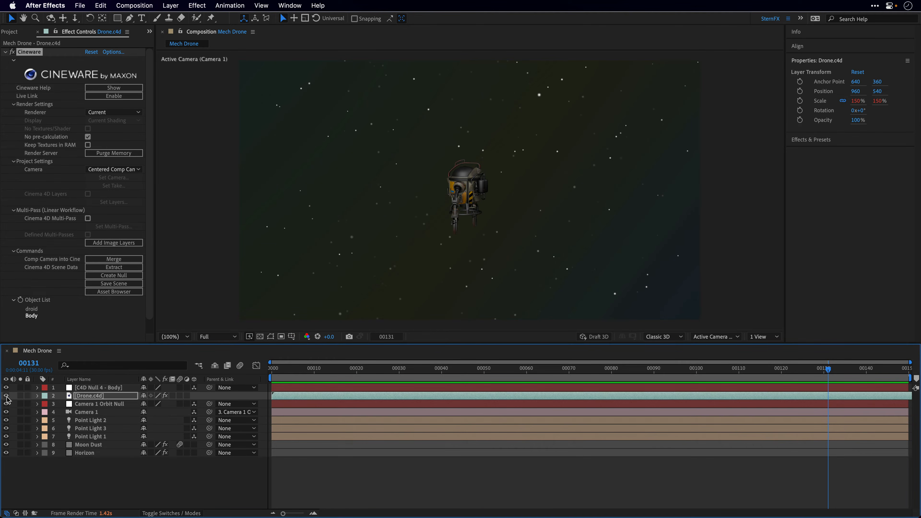
Step: Hide the C4D Null 4 - Body and Drone.c4d layers and return to frame 0
{"action": "left_click", "coordinate": [6, 388]}
{"action": "left_click", "coordinate": [6, 395]}
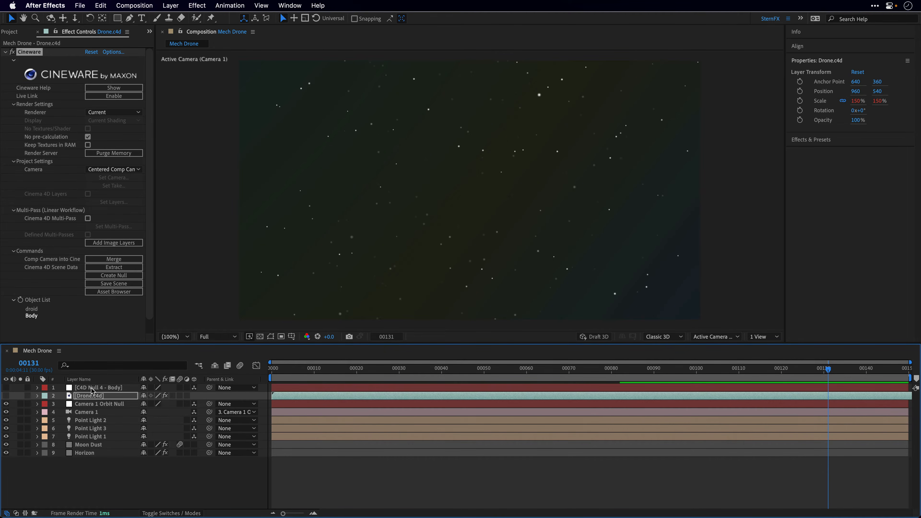
{"action": "left_click", "coordinate": [276, 369]}
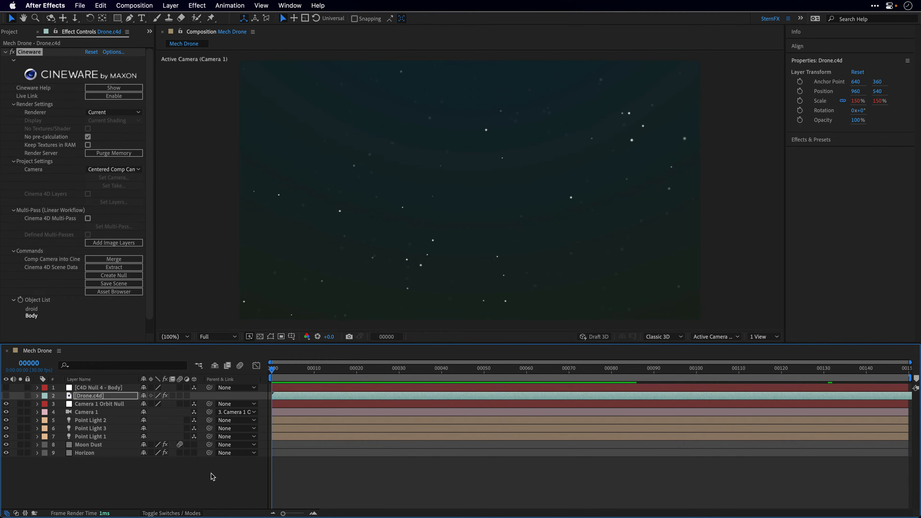
Step: Create a composition-sized solid named E3D
{"action": "key", "text": "super+y"}
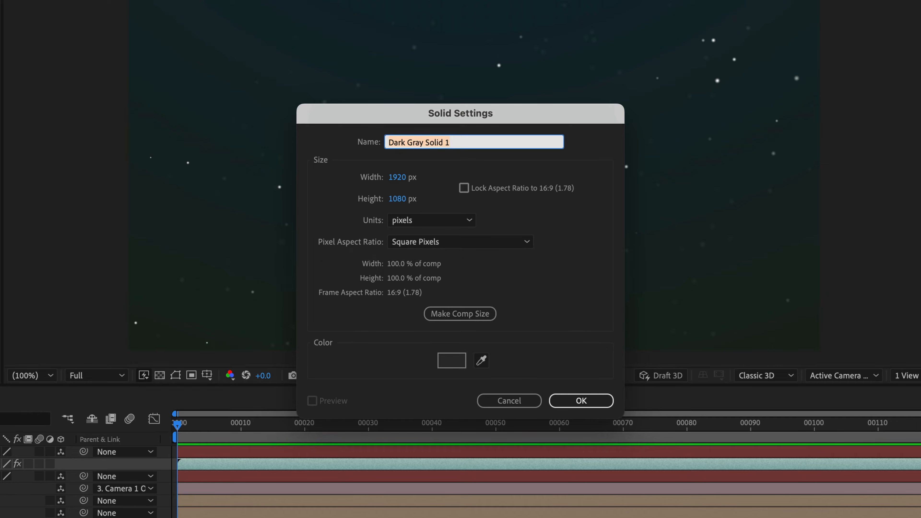
{"action": "type", "text": "E3D"}
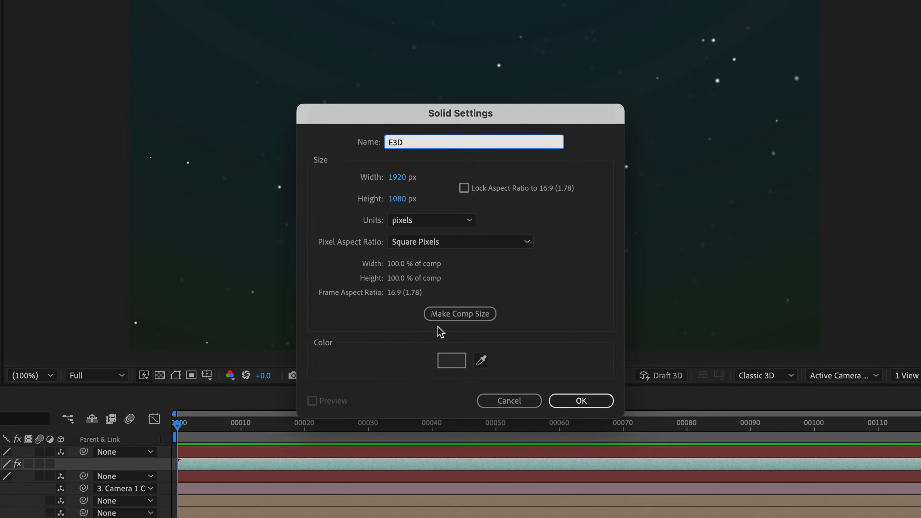
{"action": "left_click", "coordinate": [460, 313]}
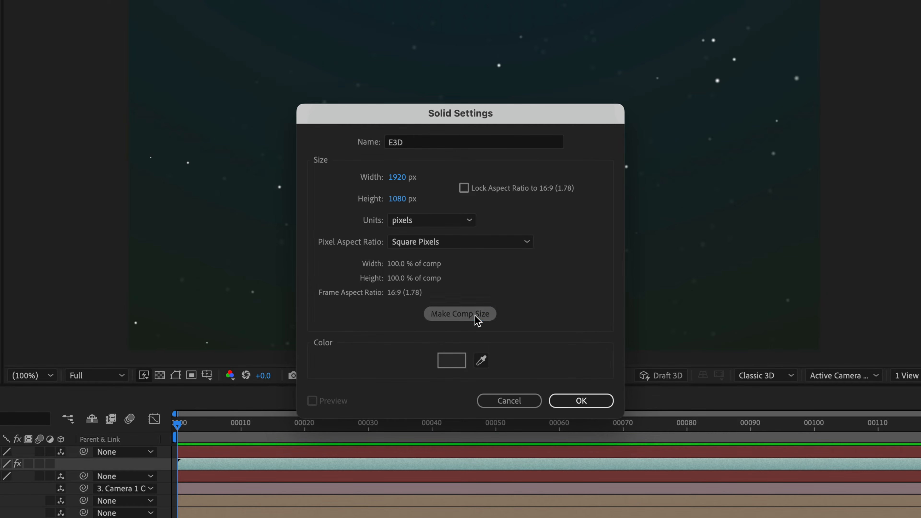
{"action": "left_click", "coordinate": [581, 401]}
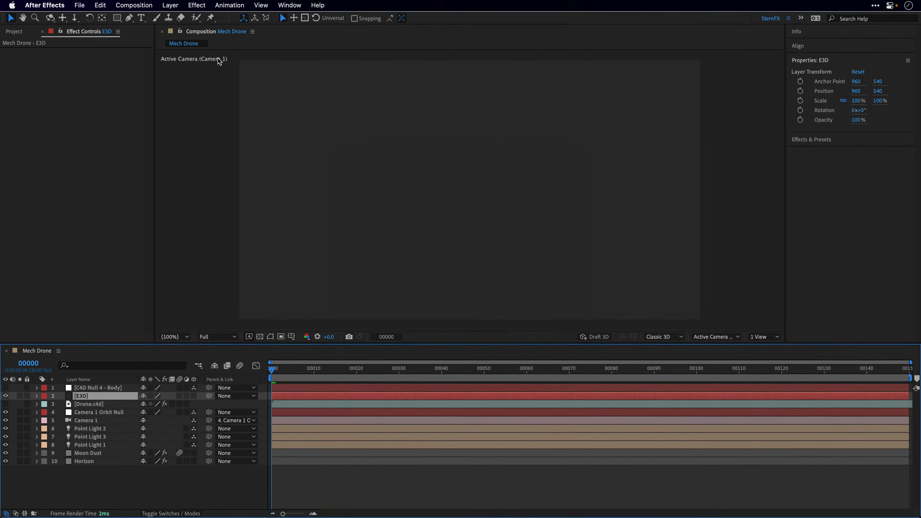
Step: Apply Video Copilot's Element effect to the E3D solid and open its Scene Setup
{"action": "left_click", "coordinate": [192, 6]}
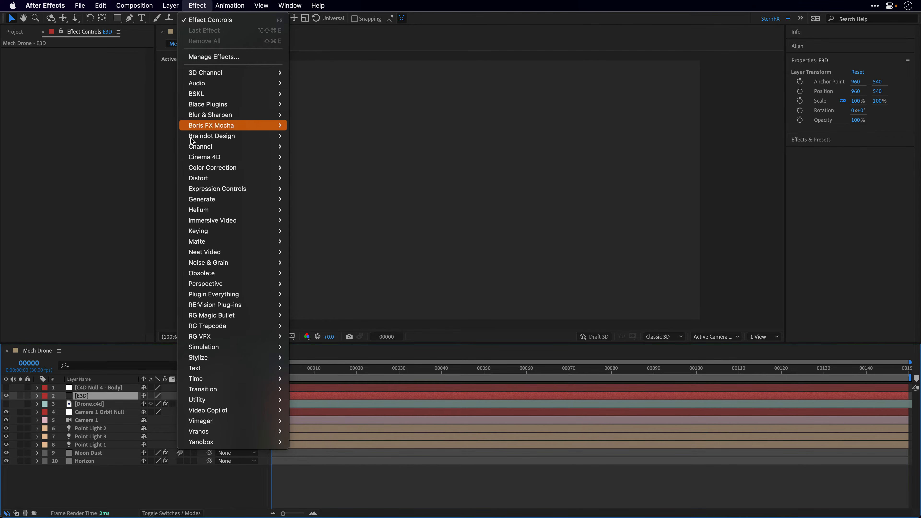
{"action": "mouse_move", "coordinate": [198, 410]}
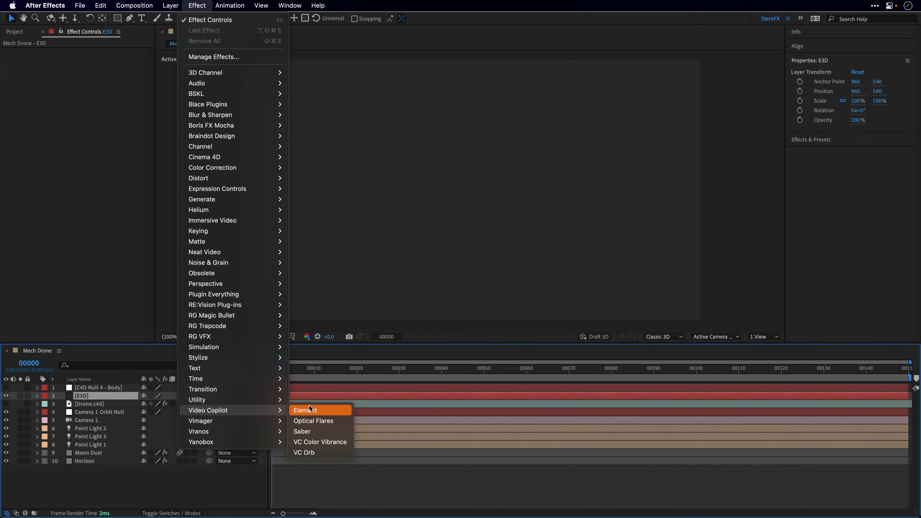
{"action": "left_click", "coordinate": [322, 411]}
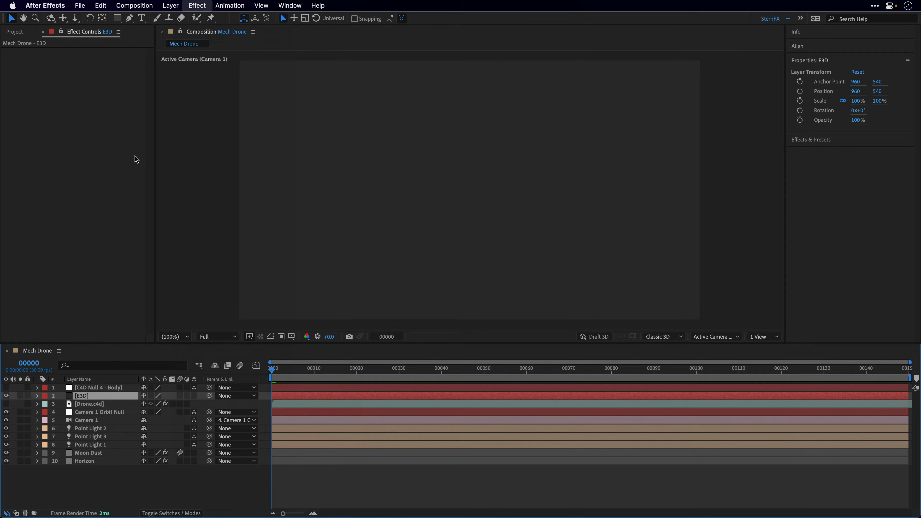
{"action": "left_click", "coordinate": [49, 71]}
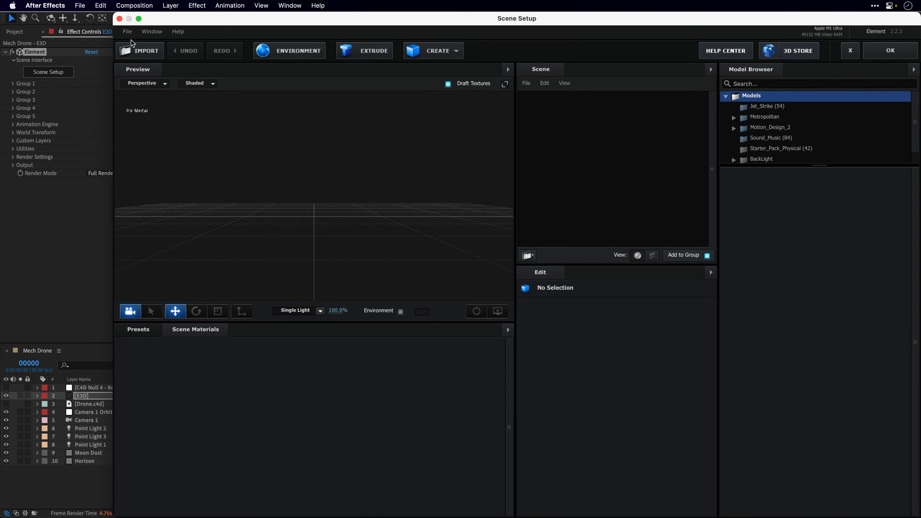
Step: Import Drone_0000.obj from the Animated Drone folder on the Desktop as a 3D sequence, keeping the default import preferences
{"action": "left_click", "coordinate": [128, 31]}
{"action": "mouse_move", "coordinate": [132, 47]}
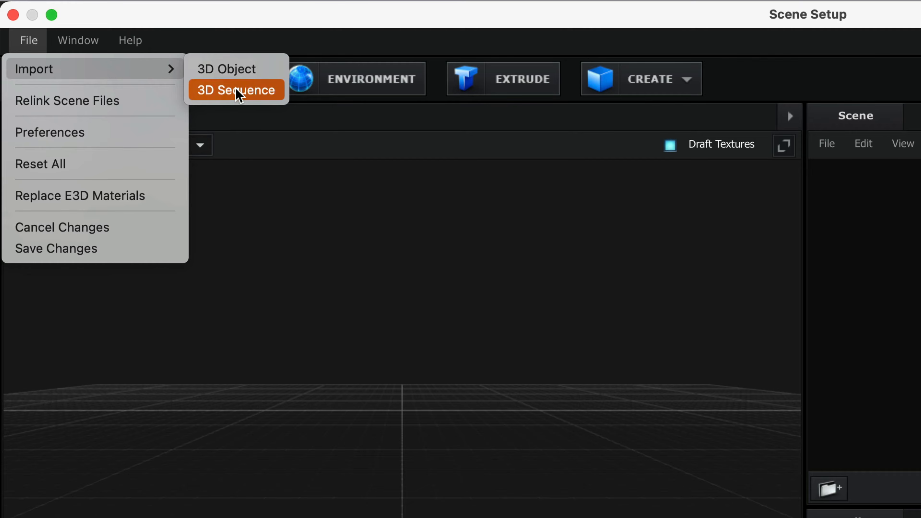
{"action": "left_click", "coordinate": [237, 91]}
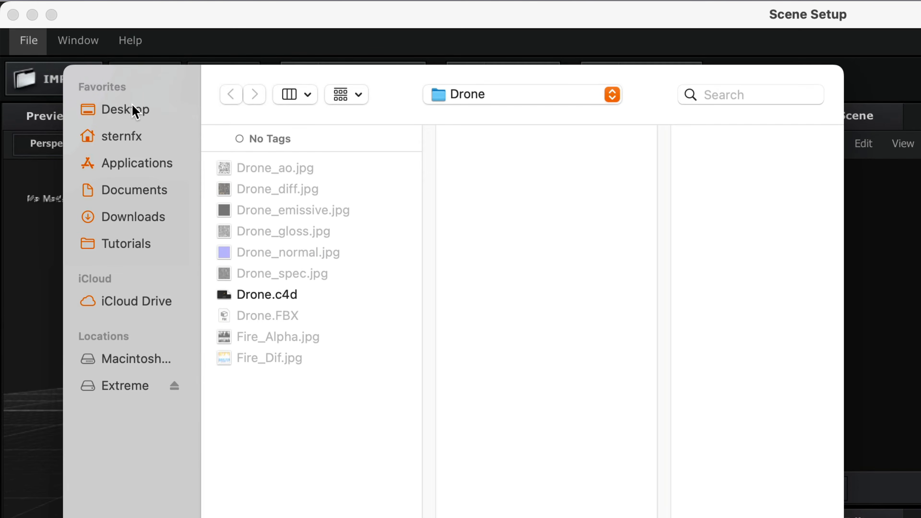
{"action": "left_click", "coordinate": [134, 111]}
{"action": "left_click", "coordinate": [286, 169]}
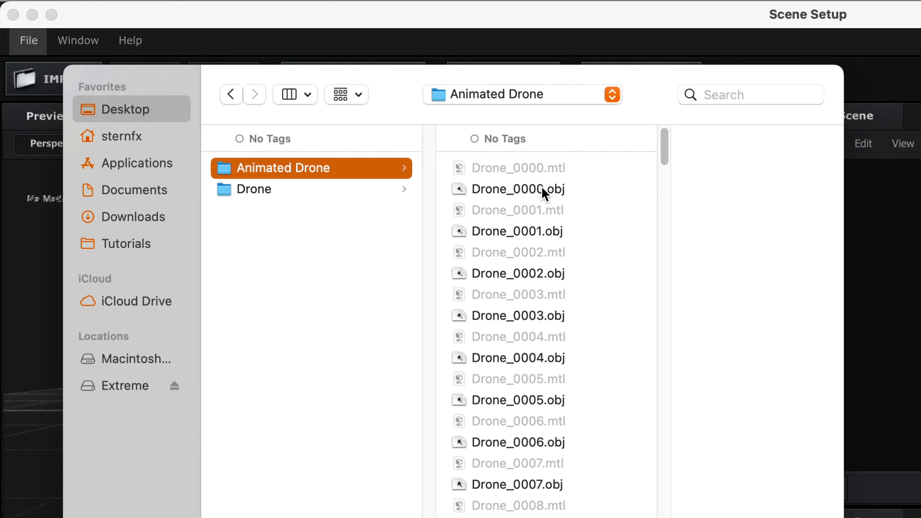
{"action": "left_click", "coordinate": [544, 190]}
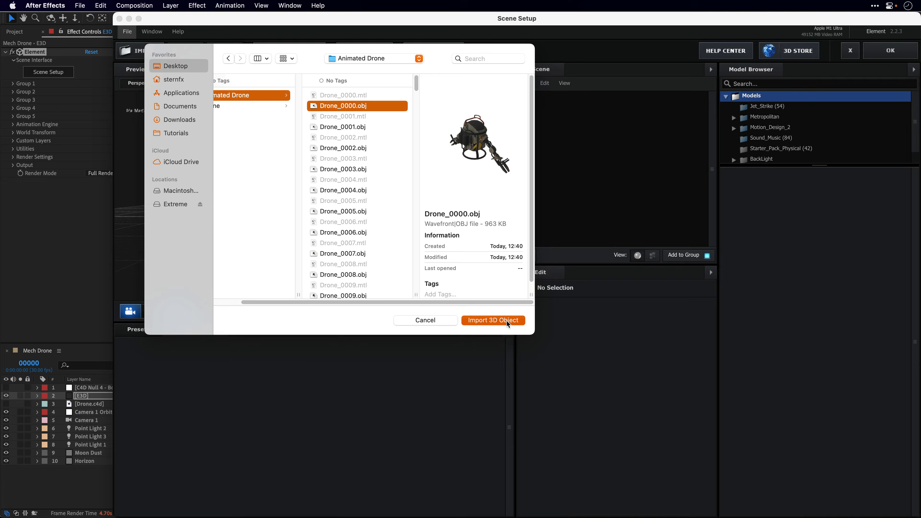
{"action": "left_click", "coordinate": [514, 320]}
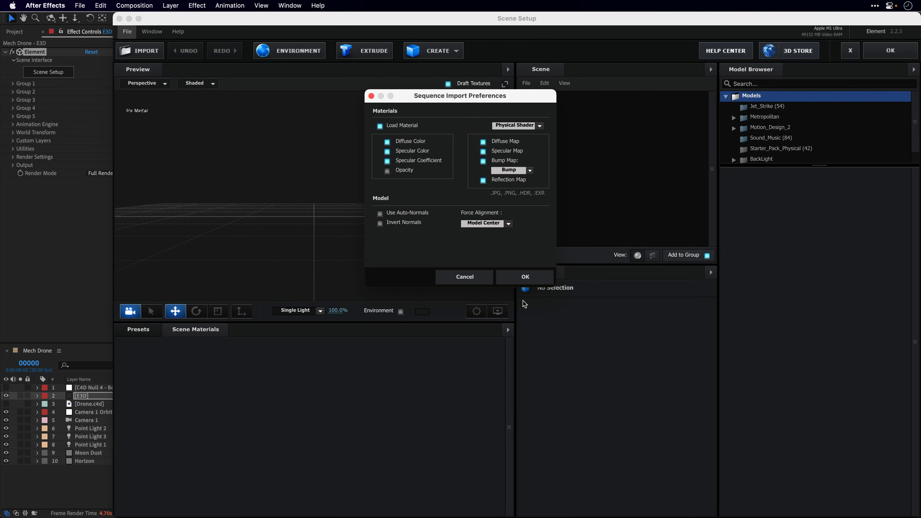
{"action": "left_click", "coordinate": [525, 277]}
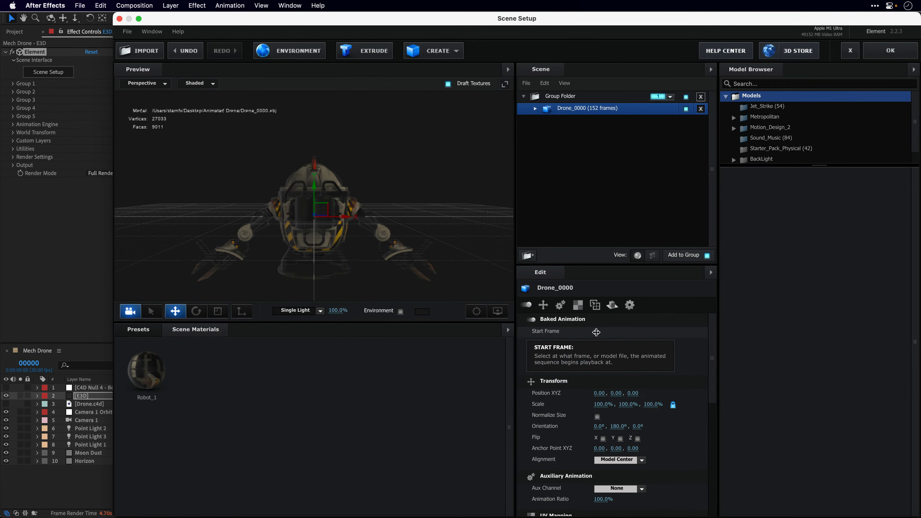
Step: Check the drone's baked animation settings, accept the Scene Setup and scrub the composition to frame 104
{"action": "mouse_move", "coordinate": [597, 333]}
{"action": "left_mouse_down"}
{"action": "mouse_move", "coordinate": [698, 333]}
{"action": "mouse_move", "coordinate": [584, 336]}
{"action": "left_mouse_up"}
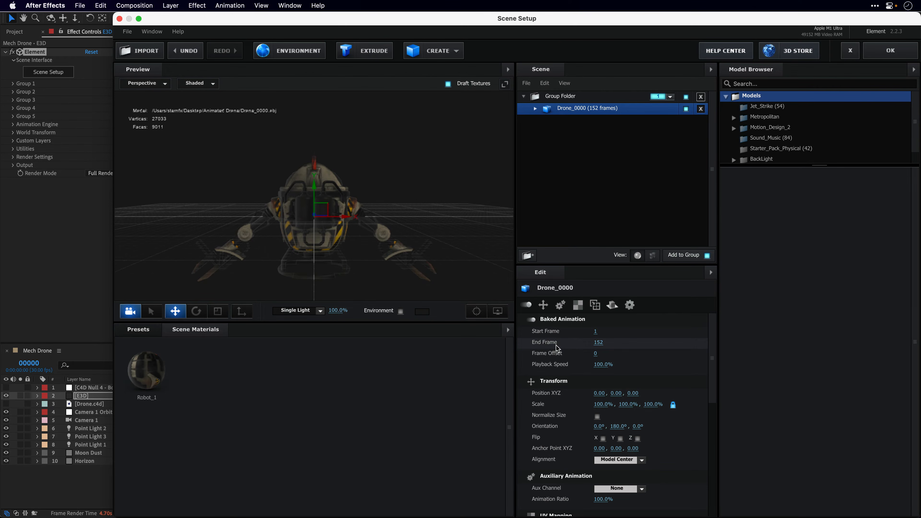
{"action": "left_click", "coordinate": [891, 50]}
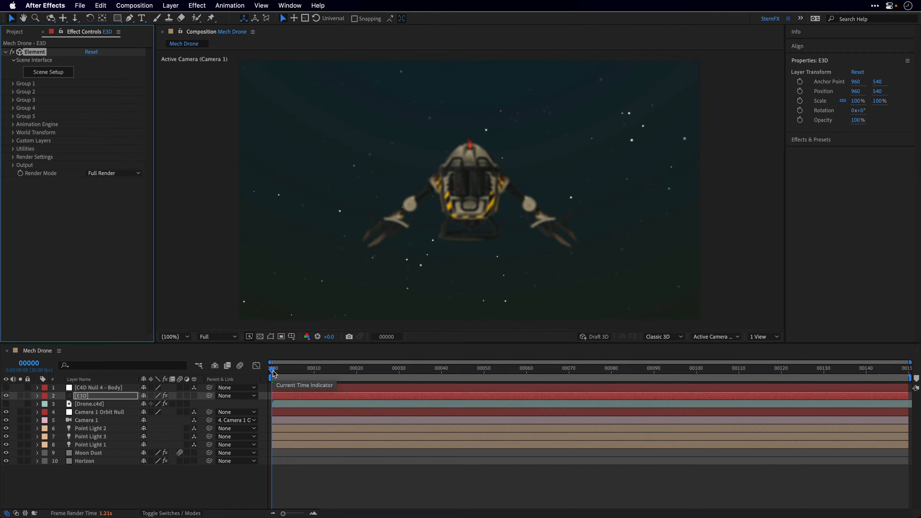
{"action": "left_click_drag", "start_coordinate": [273, 374], "coordinate": [714, 378]}
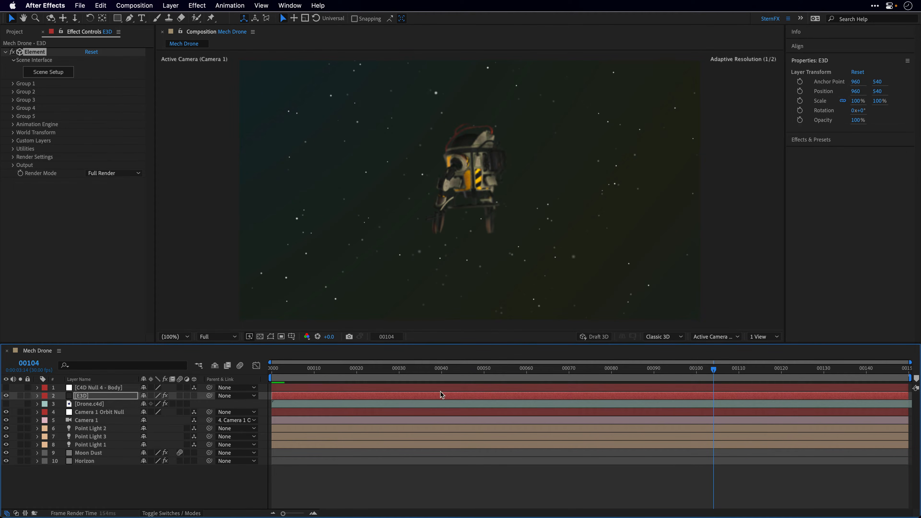
Step: Hide Point Light 1, Point Light 2 and Point Light 3
{"action": "left_click", "coordinate": [82, 446]}
{"action": "left_click", "coordinate": [87, 429], "text": "shift"}
{"action": "left_click_drag", "start_coordinate": [6, 428], "coordinate": [7, 445]}
{"action": "left_click", "coordinate": [33, 475]}
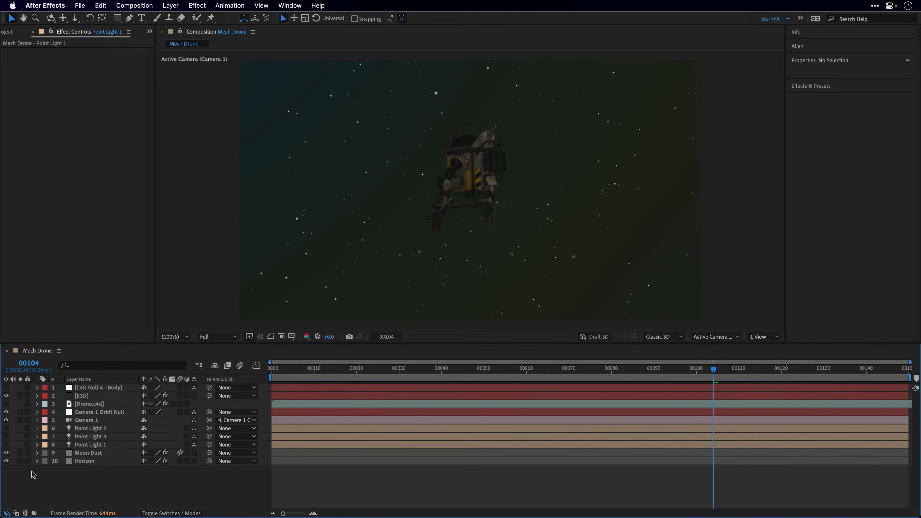
Step: Make the three point lights visible again one at a time, moving Point Light 3 above Point Light 2 in the layer order
{"action": "left_click", "coordinate": [7, 444]}
{"action": "left_click", "coordinate": [89, 444]}
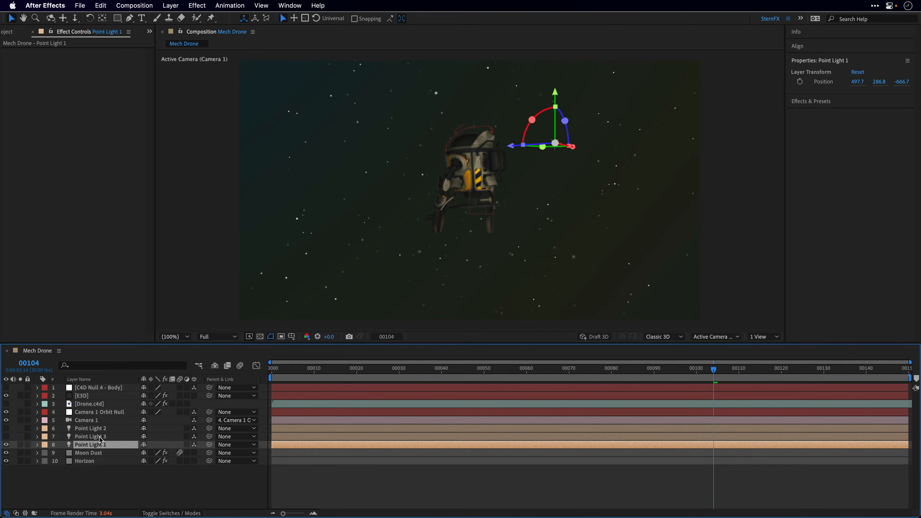
{"action": "left_click", "coordinate": [98, 438]}
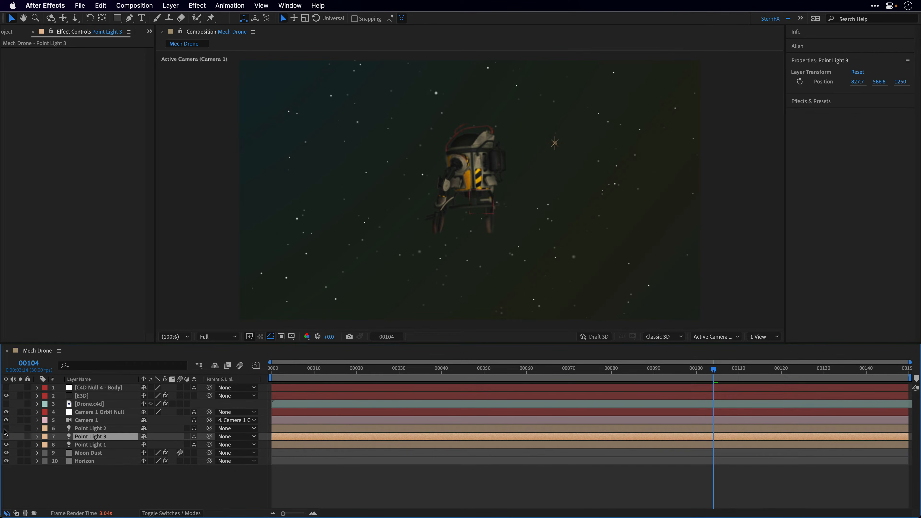
{"action": "left_click", "coordinate": [6, 428]}
{"action": "left_click", "coordinate": [96, 429]}
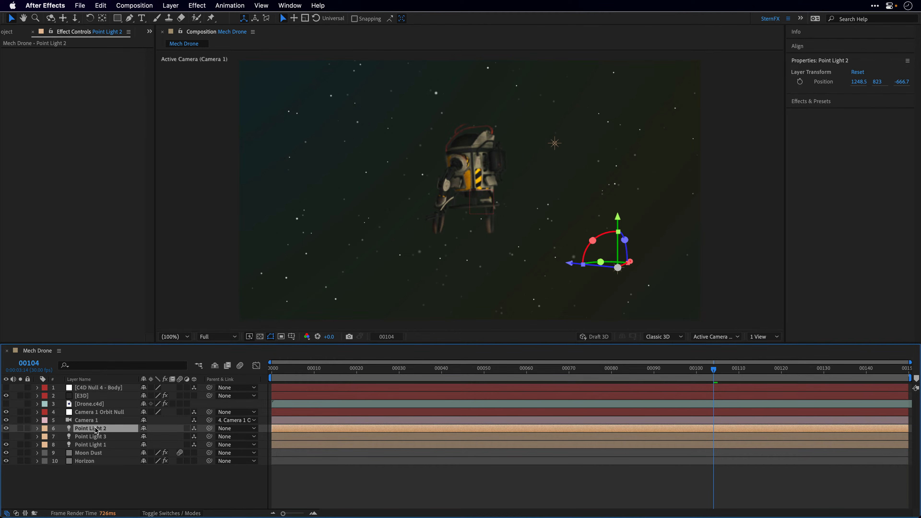
{"action": "left_click_drag", "start_coordinate": [97, 430], "coordinate": [99, 443]}
{"action": "left_click", "coordinate": [89, 429]}
{"action": "left_click", "coordinate": [6, 429]}
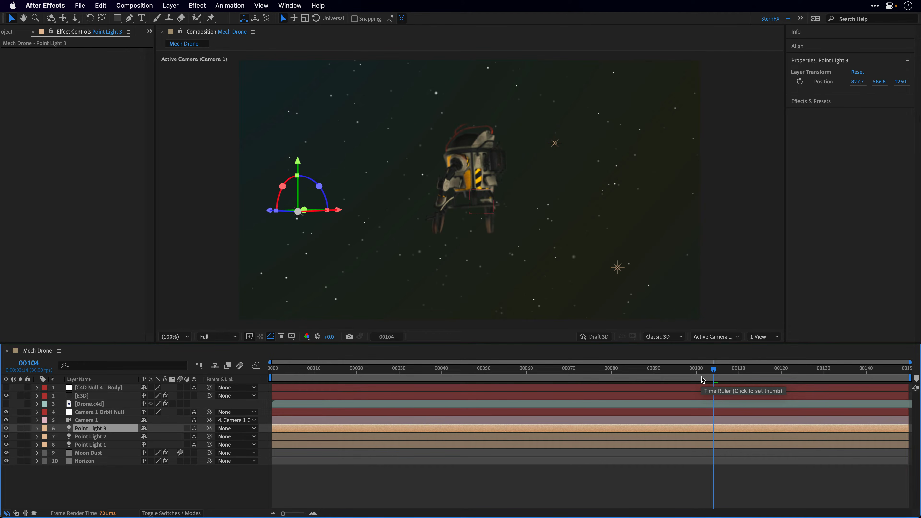
Step: Return to frame 0 and preview the animated Element drone
{"action": "left_click_drag", "start_coordinate": [733, 381], "coordinate": [226, 395]}
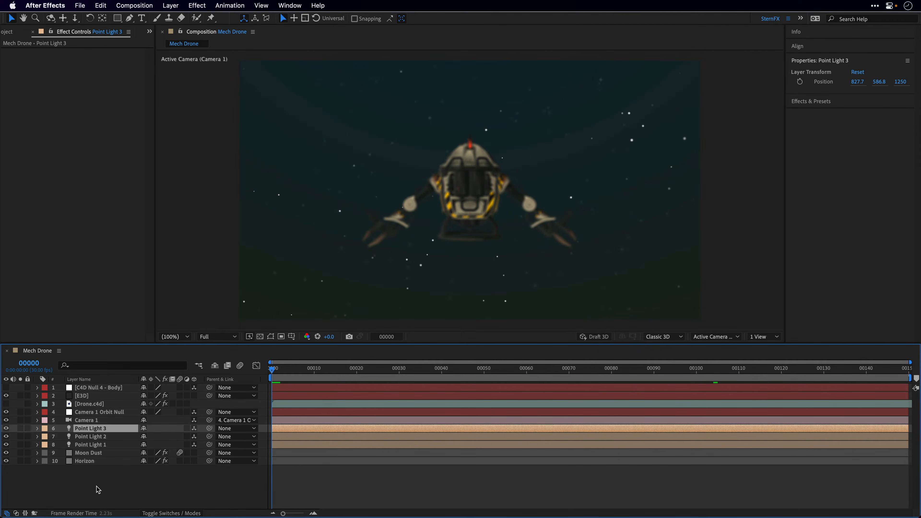
{"action": "key", "text": "space"}
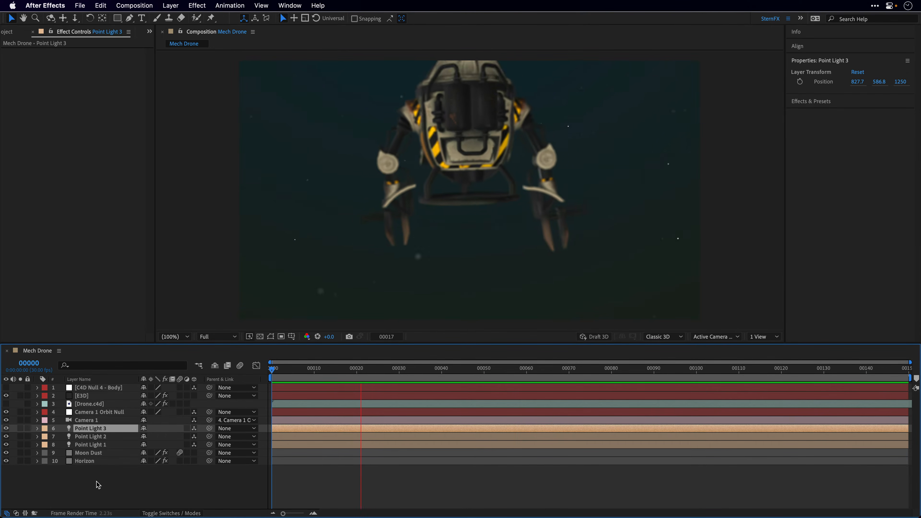
Step: Create a group null for Group 1 of the E3D layer's Element effect
{"action": "left_click", "coordinate": [88, 396]}
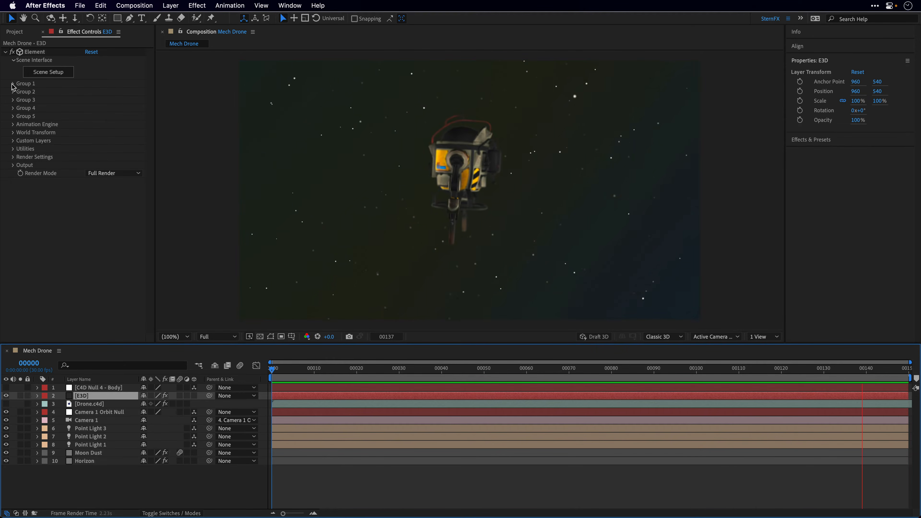
{"action": "left_click", "coordinate": [13, 83]}
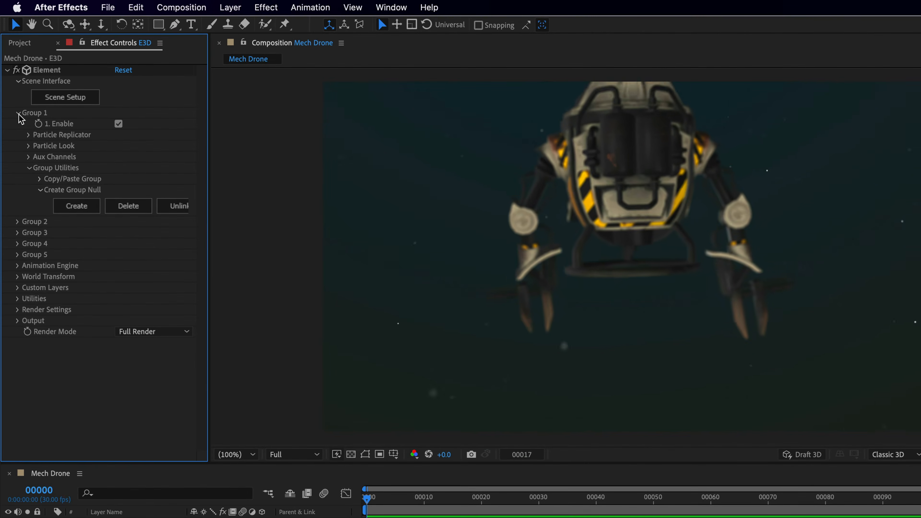
{"action": "left_click", "coordinate": [72, 210]}
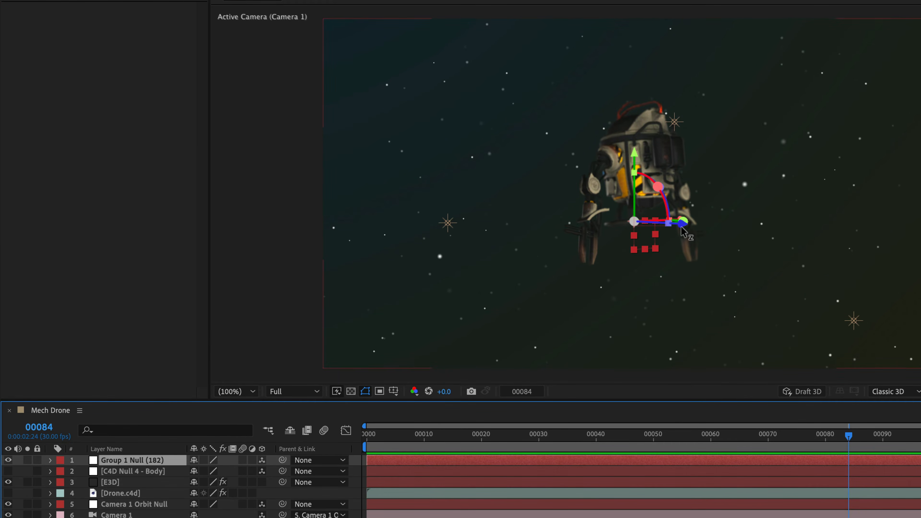
Step: At frame 84, move the Group 1 null along Z to about 22.6, and try an X rotation that is undone
{"action": "mouse_move", "coordinate": [682, 232]}
{"action": "left_mouse_down"}
{"action": "mouse_move", "coordinate": [631, 232]}
{"action": "mouse_move", "coordinate": [772, 238]}
{"action": "mouse_move", "coordinate": [659, 239]}
{"action": "mouse_move", "coordinate": [674, 240]}
{"action": "left_mouse_up"}
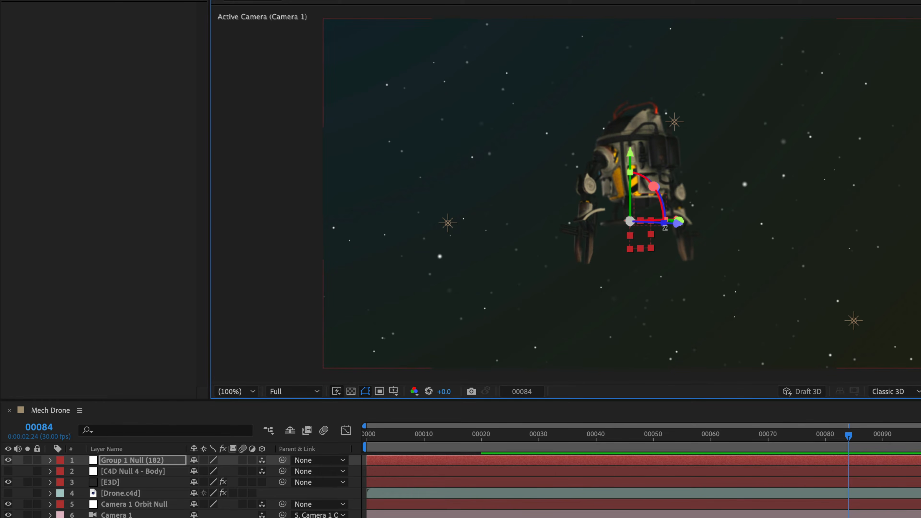
{"action": "left_click_drag", "start_coordinate": [660, 197], "coordinate": [665, 217]}
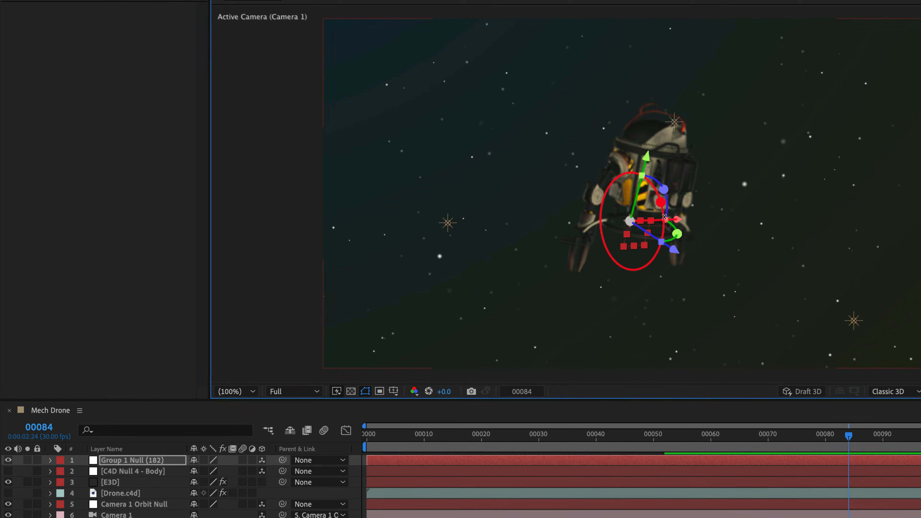
{"action": "key", "text": "super+z"}
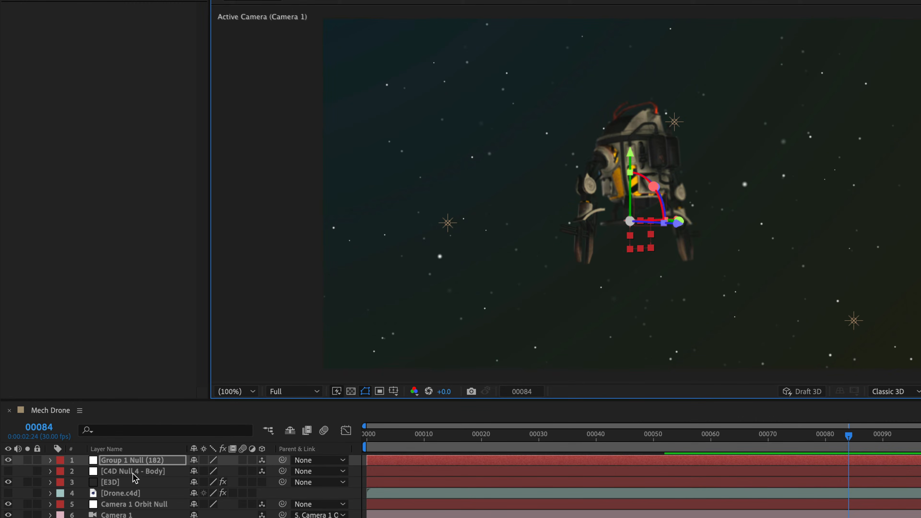
Step: Hide the Group 1 null and E3D layers and return to frame 0
{"action": "left_click", "coordinate": [8, 461]}
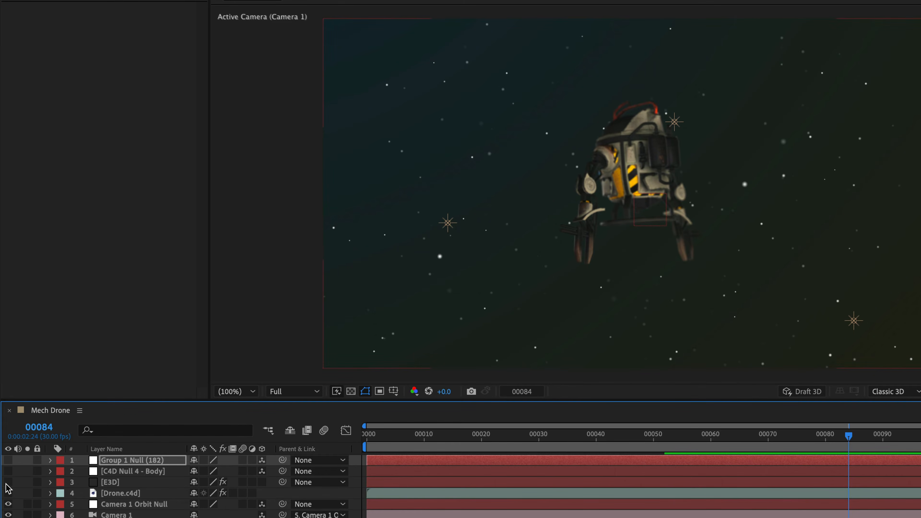
{"action": "left_click_drag", "start_coordinate": [381, 438], "coordinate": [320, 438]}
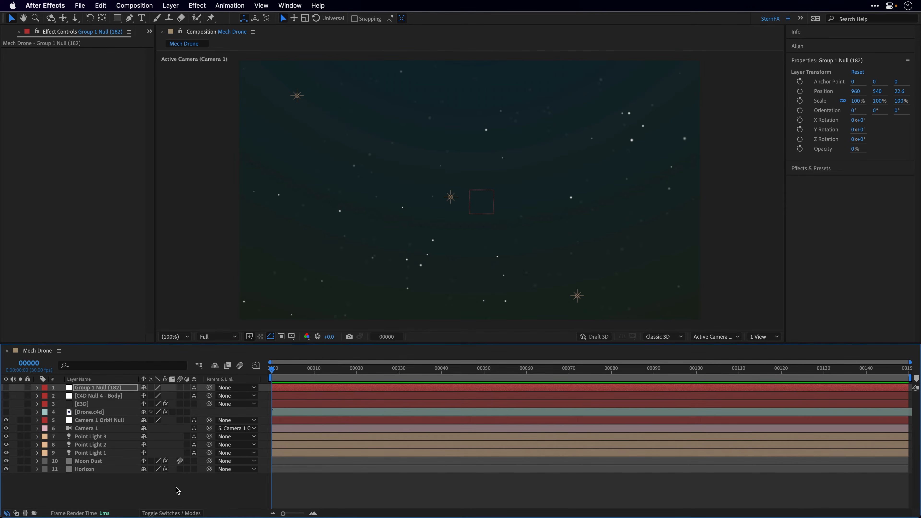
Step: Create a comp-size solid named Helium and apply the Helium Model effect to it
{"action": "key", "text": "super+y"}
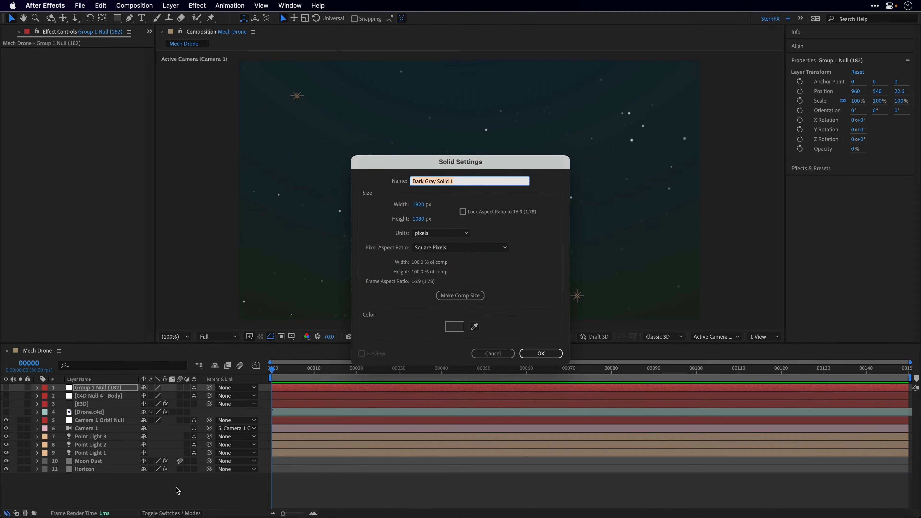
{"action": "type", "text": "Helium"}
{"action": "key", "text": "Return"}
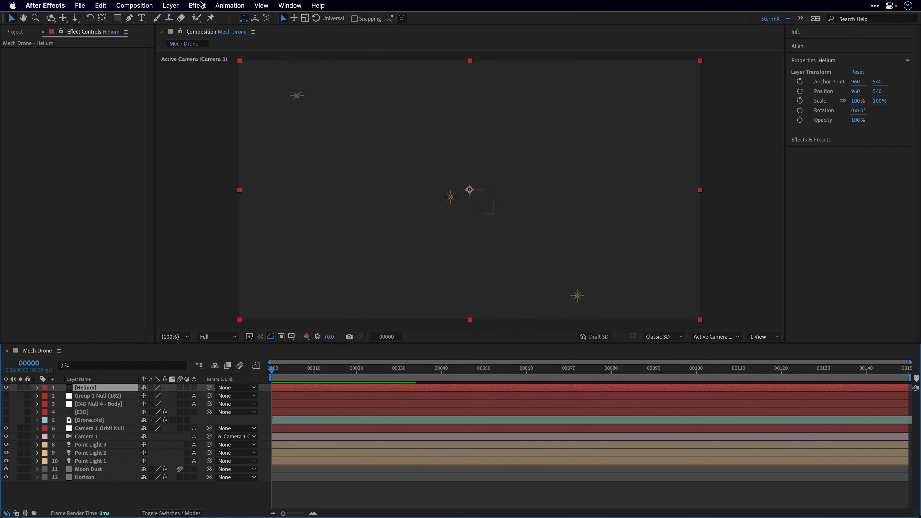
{"action": "left_click", "coordinate": [200, 5]}
{"action": "mouse_move", "coordinate": [225, 211]}
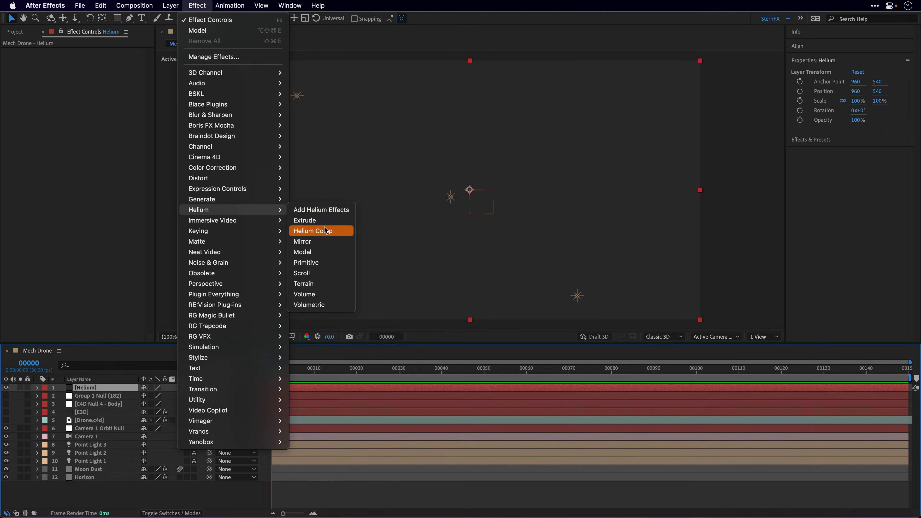
{"action": "left_click", "coordinate": [324, 252]}
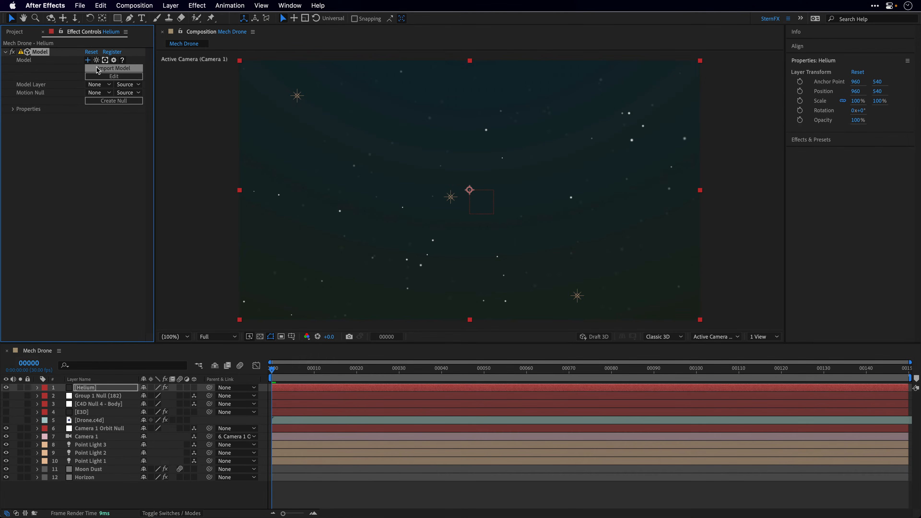
Step: Import Drone_0000.obj from the Animated Drone folder as the Helium layer's 3D model
{"action": "left_click", "coordinate": [97, 68]}
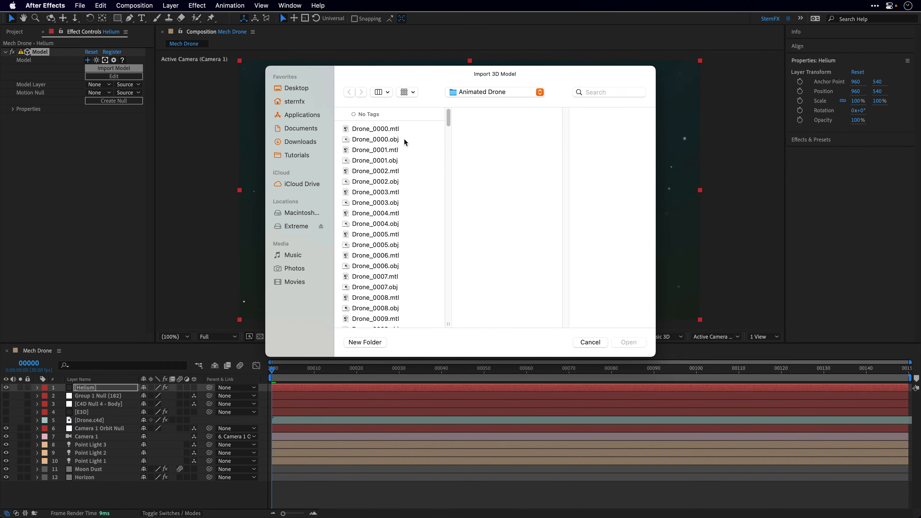
{"action": "left_click", "coordinate": [376, 140]}
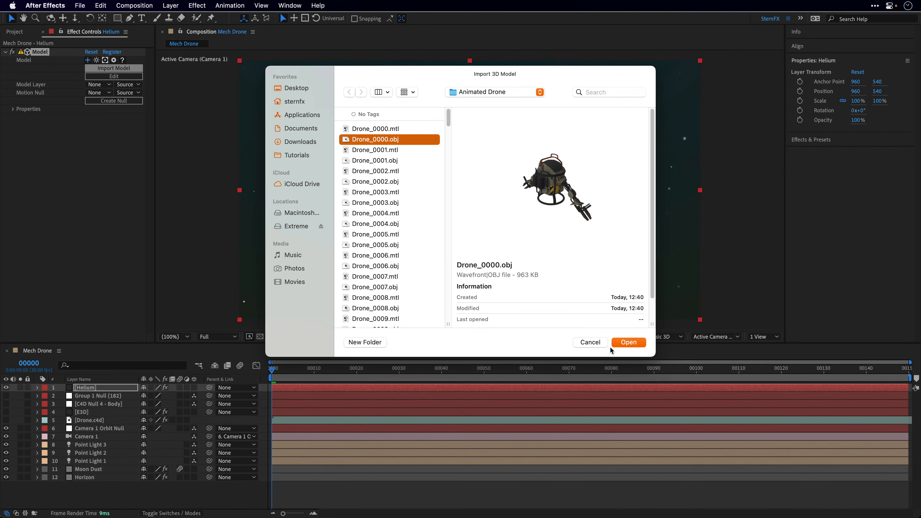
{"action": "left_click", "coordinate": [624, 343]}
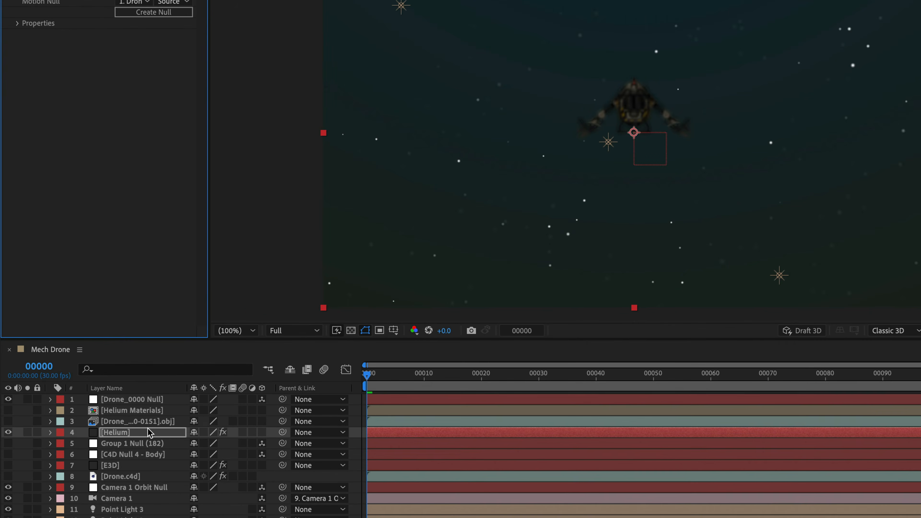
Step: Scrub the Helium drone's animation to frame 111 and scale the Drone_0000 Null to 250%
{"action": "left_click_drag", "start_coordinate": [372, 380], "coordinate": [919, 381]}
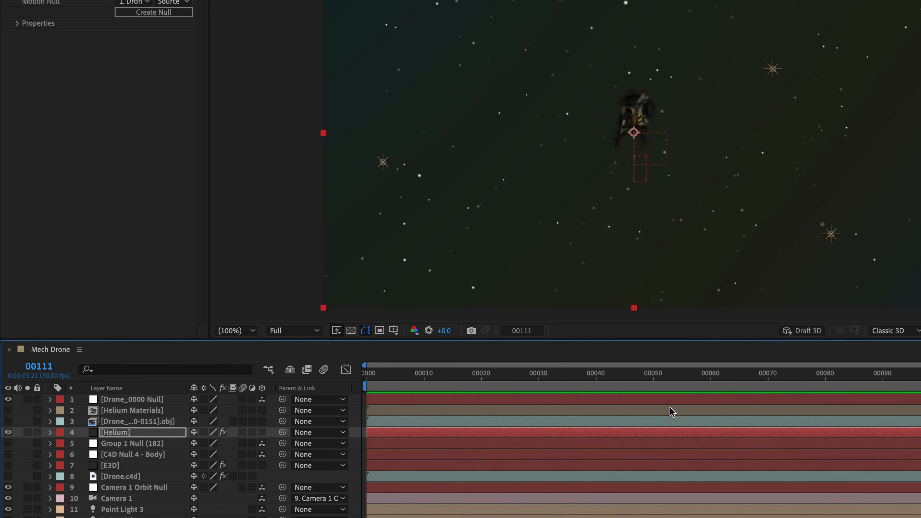
{"action": "left_click", "coordinate": [132, 400]}
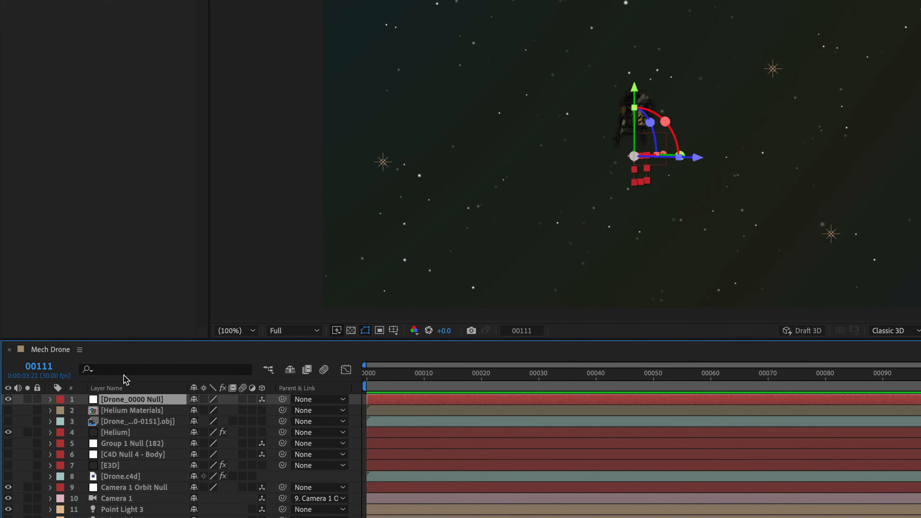
{"action": "key", "text": "s"}
{"action": "left_click_drag", "start_coordinate": [249, 411], "coordinate": [338, 406]}
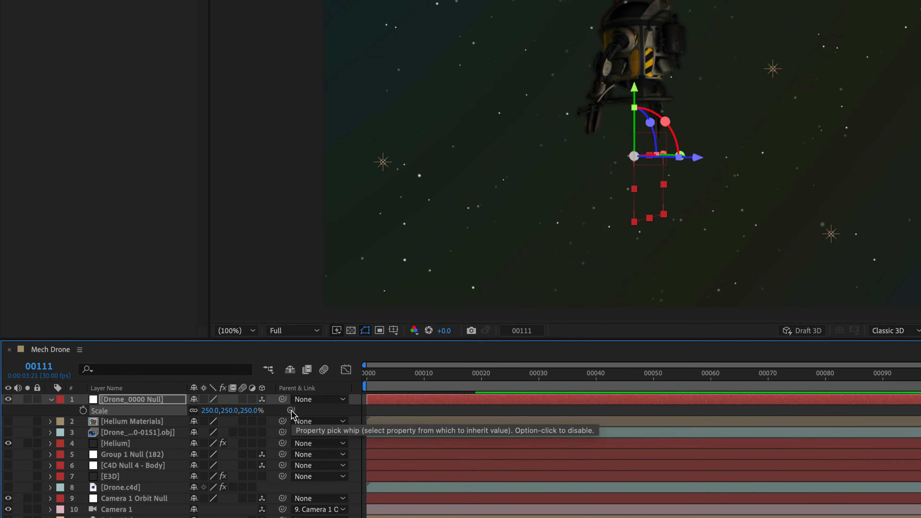
Step: Rotate the Drone_0000 Null to 74° around Y and set its Y position to 749
{"action": "key", "text": "shift+p"}
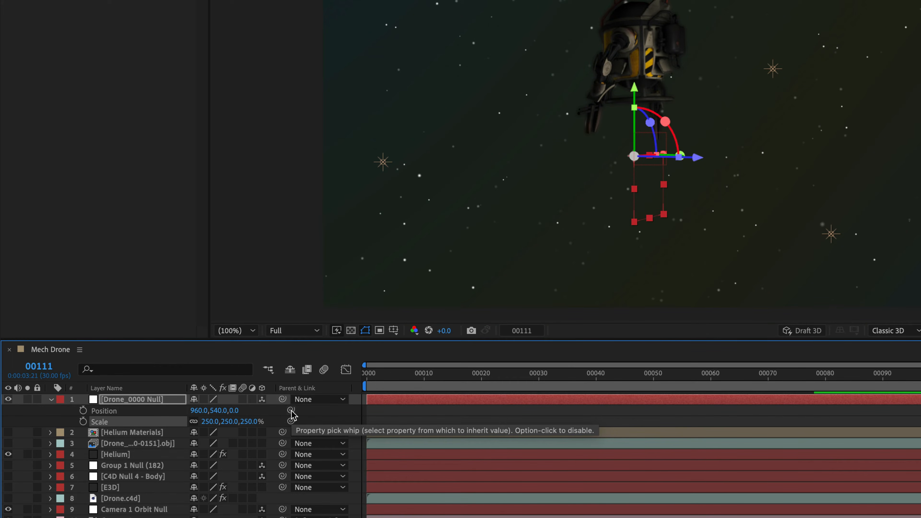
{"action": "key", "text": "shift+r"}
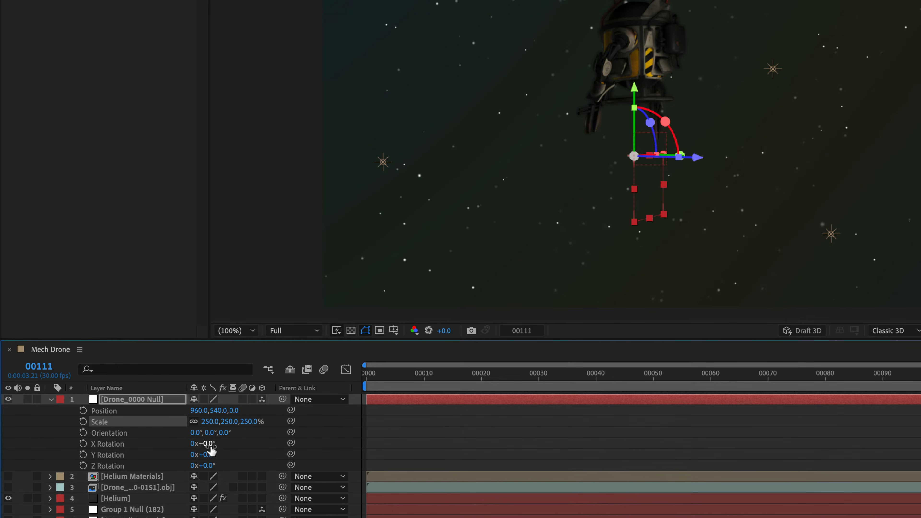
{"action": "left_click_drag", "start_coordinate": [205, 455], "coordinate": [259, 456]}
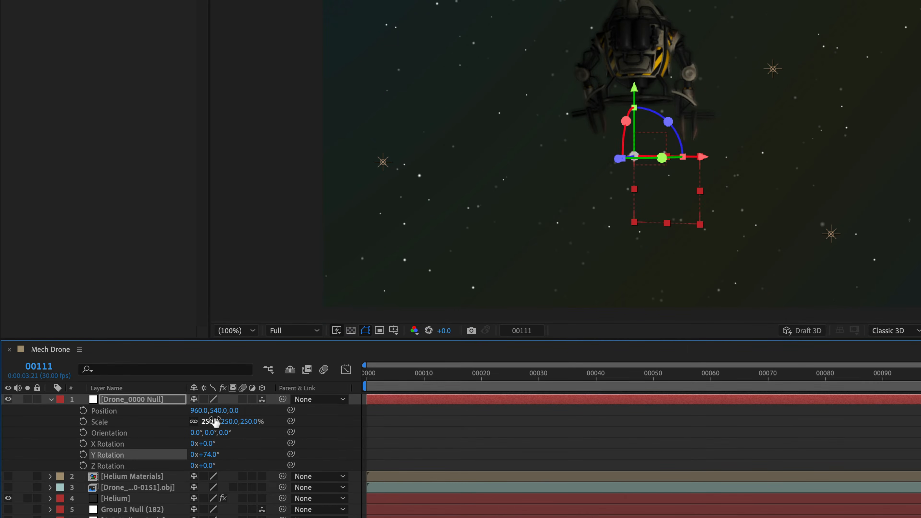
{"action": "left_click_drag", "start_coordinate": [218, 410], "coordinate": [367, 428]}
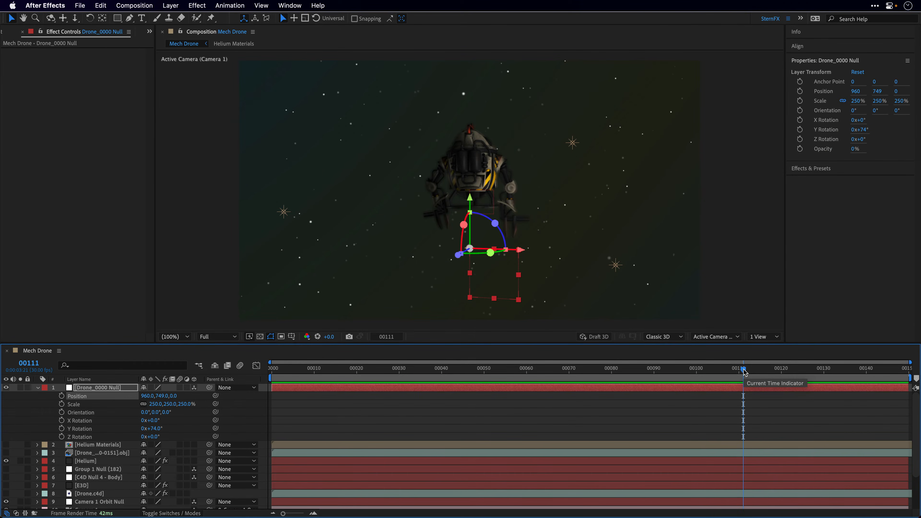
Step: Preview the Helium drone animation from frame 0 and collapse the Drone_0000 Null's properties
{"action": "left_click_drag", "start_coordinate": [743, 371], "coordinate": [227, 394]}
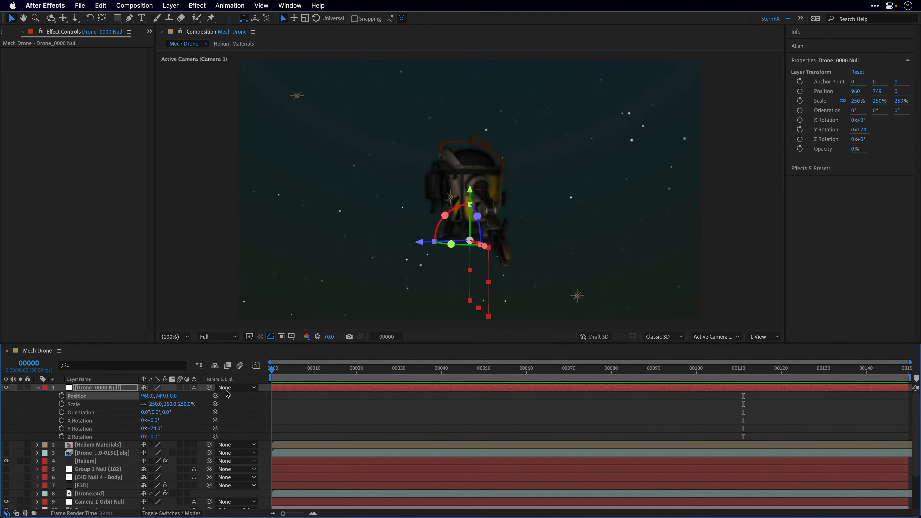
{"action": "key", "text": "space"}
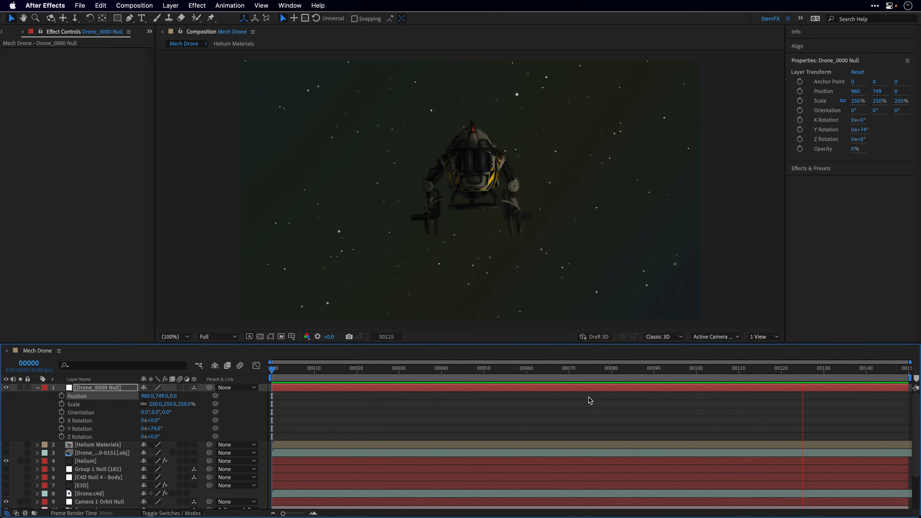
{"action": "key", "text": "space"}
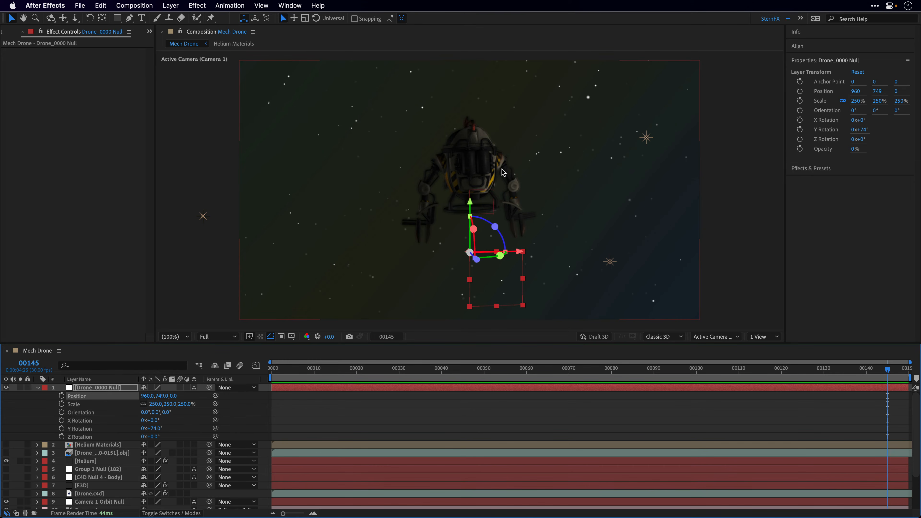
{"action": "left_click", "coordinate": [37, 388]}
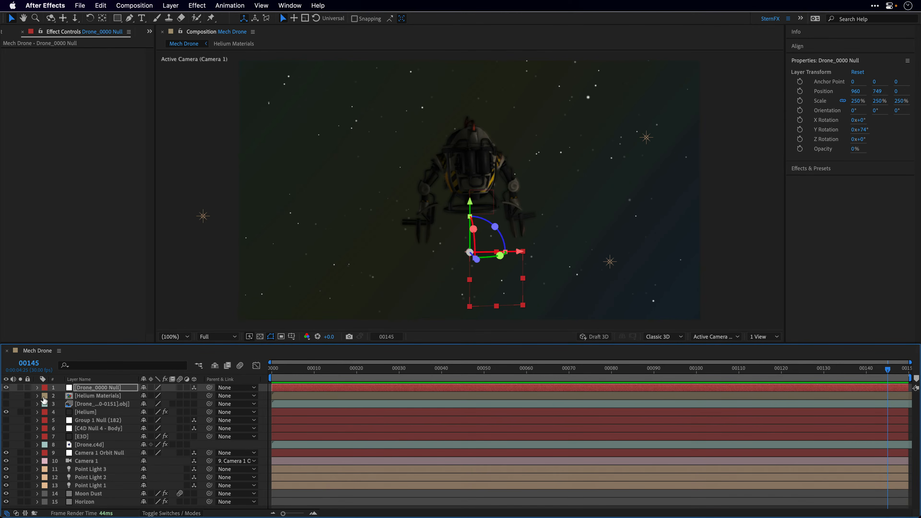
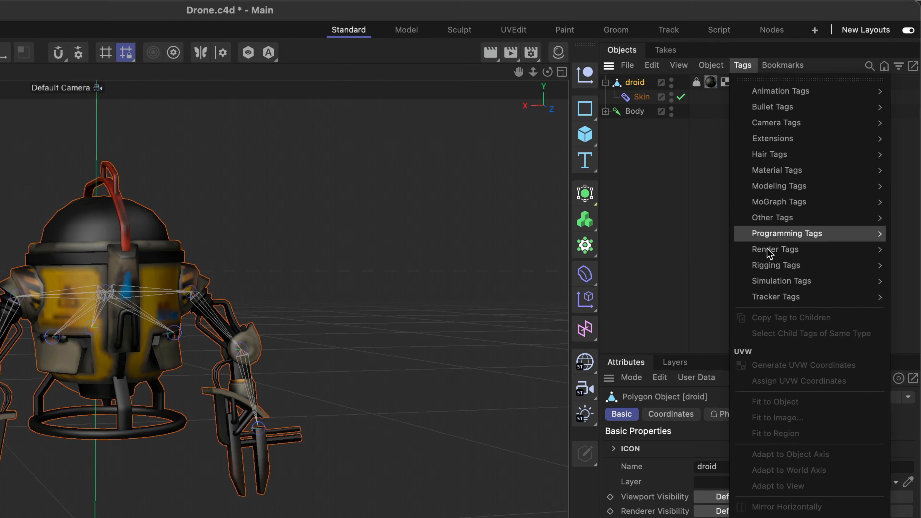
Step: In Cinema 4D, add a Point Cache tag to the droid object and, at frame 0, store its state and calculate the cache
{"action": "mouse_move", "coordinate": [770, 265]}
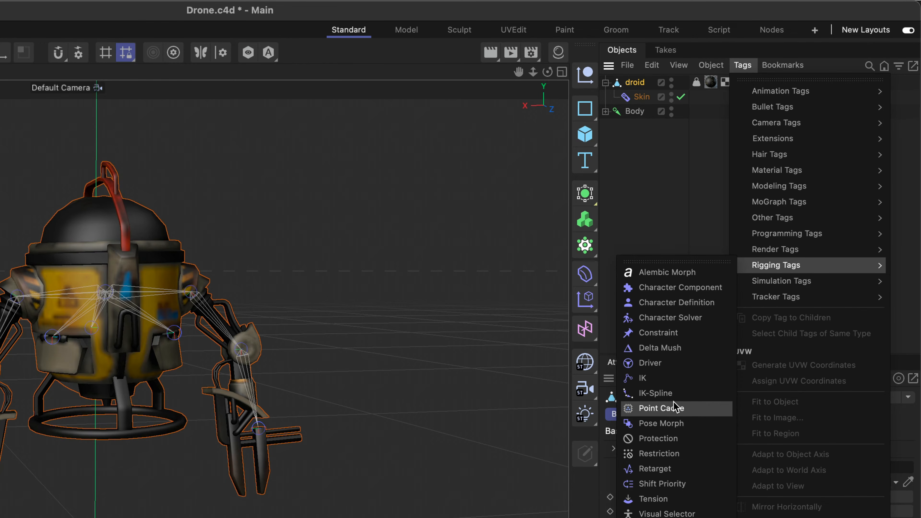
{"action": "left_click", "coordinate": [671, 409]}
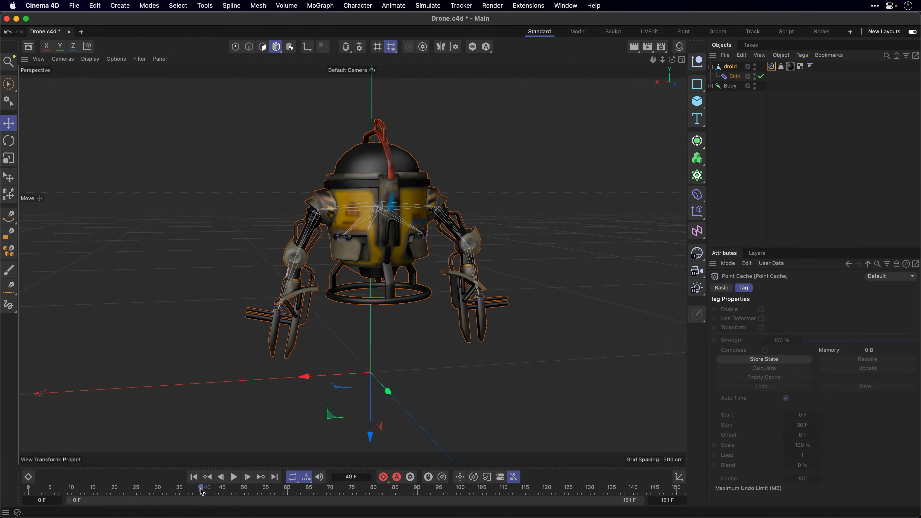
{"action": "left_click_drag", "start_coordinate": [203, 492], "coordinate": [9, 502]}
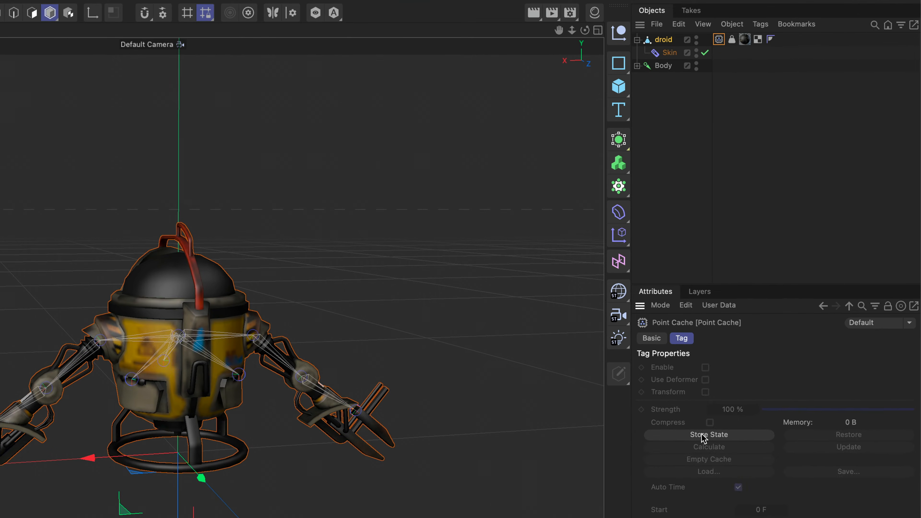
{"action": "left_click", "coordinate": [703, 436]}
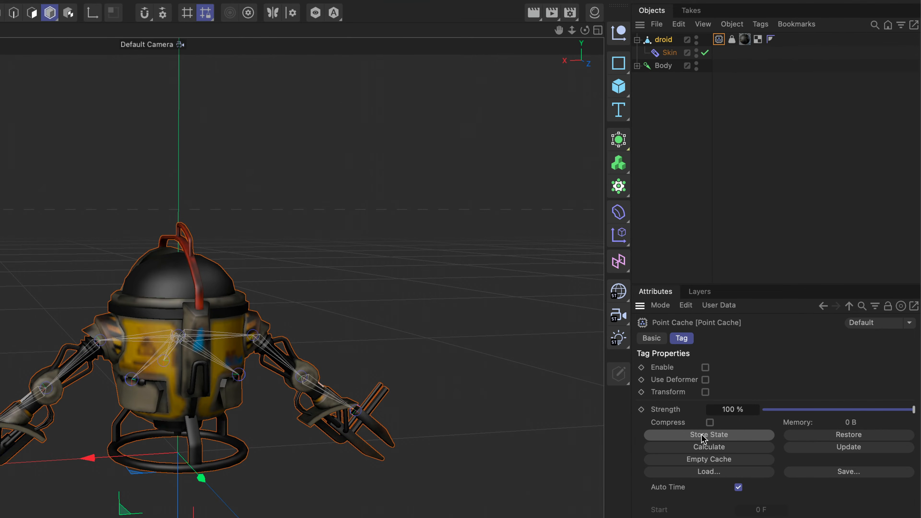
{"action": "left_click", "coordinate": [697, 448]}
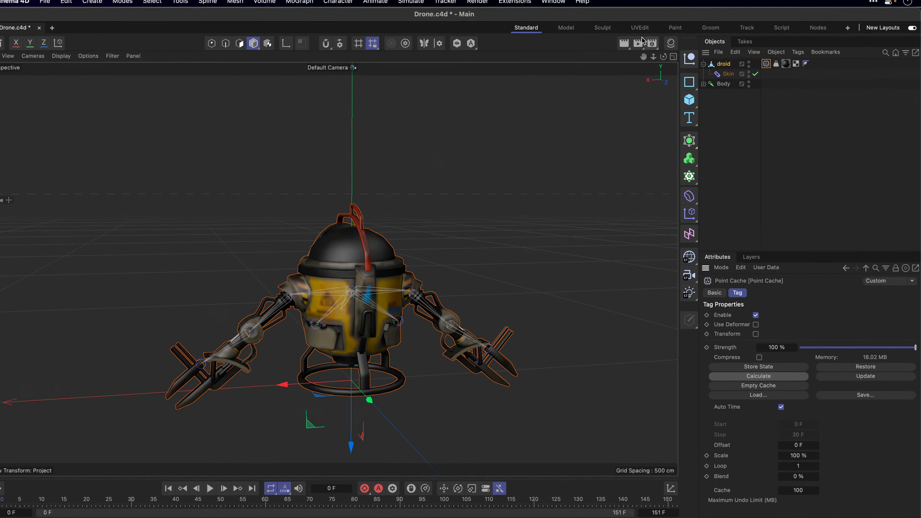
Step: Open the Timeline in Dope Sheet mode, add the droid object to it and select it there
{"action": "left_click", "coordinate": [561, 4]}
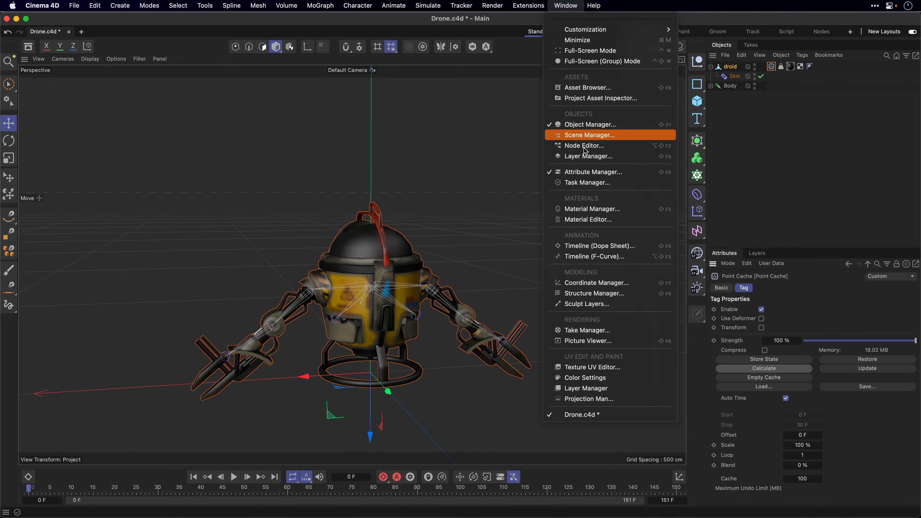
{"action": "left_click", "coordinate": [590, 246]}
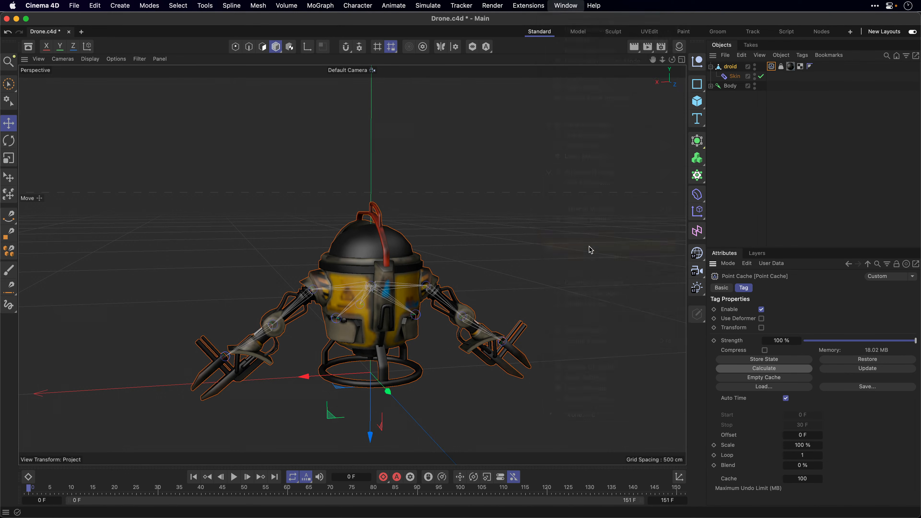
{"action": "left_click_drag", "start_coordinate": [593, 235], "coordinate": [189, 232]}
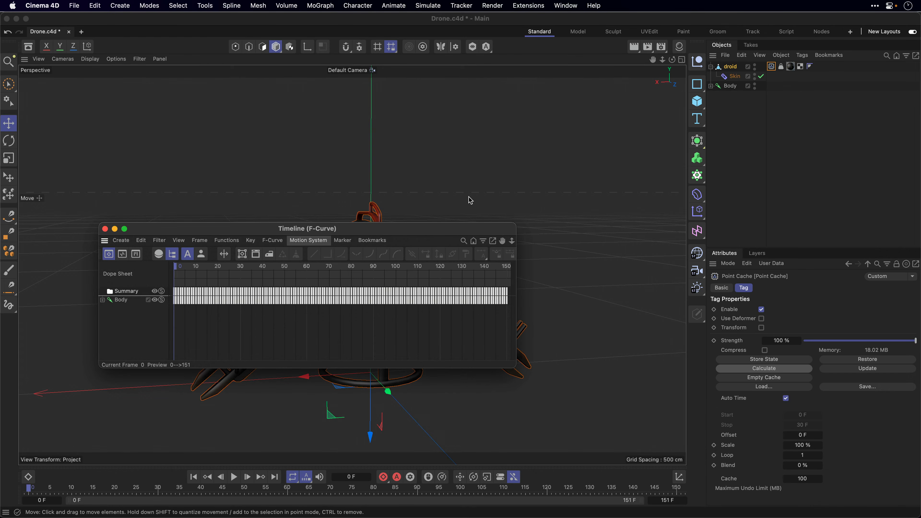
{"action": "left_click", "coordinate": [730, 70]}
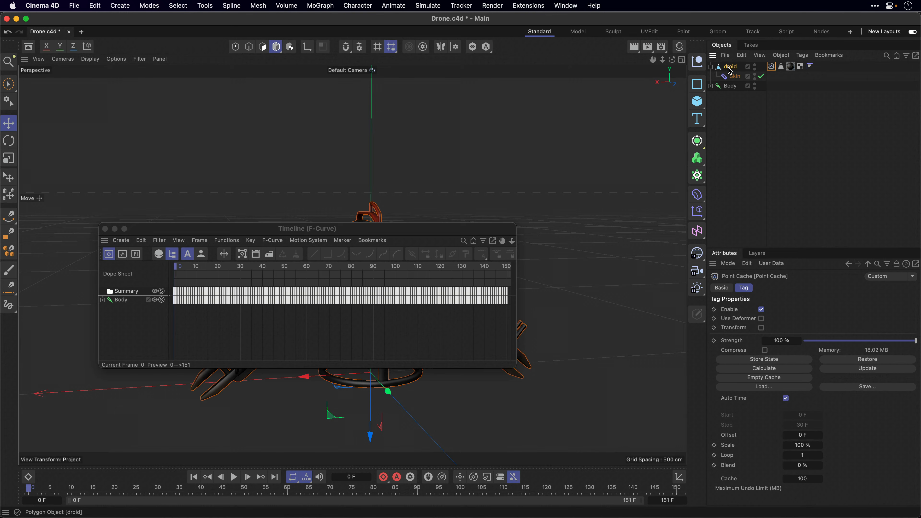
{"action": "left_click_drag", "start_coordinate": [730, 70], "coordinate": [126, 311]}
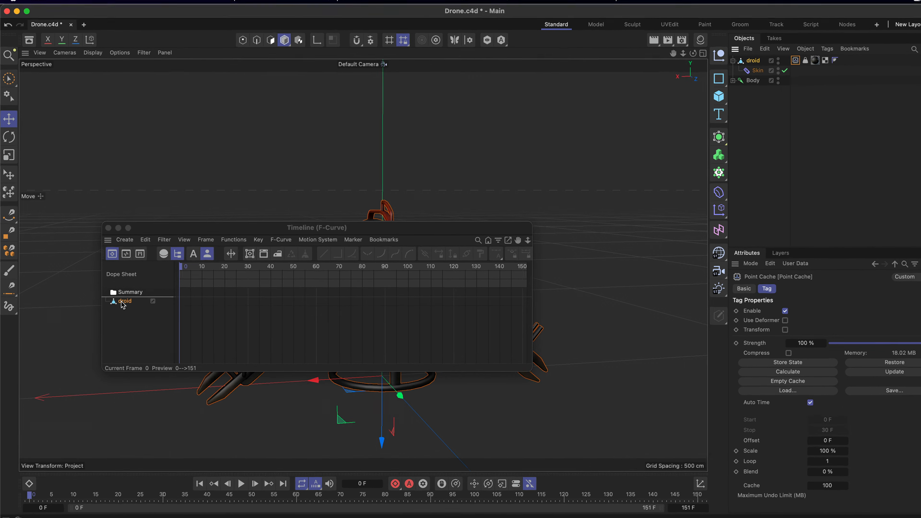
{"action": "left_click", "coordinate": [181, 323]}
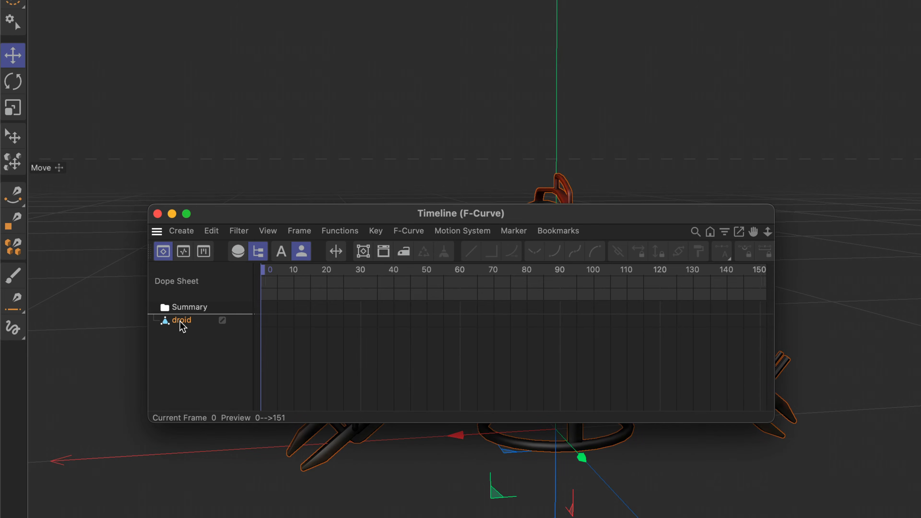
Step: Bake the droid object over frames 0 to 151 with PLA included and Position, Rotation and Create Copy turned off
{"action": "left_click", "coordinate": [336, 234]}
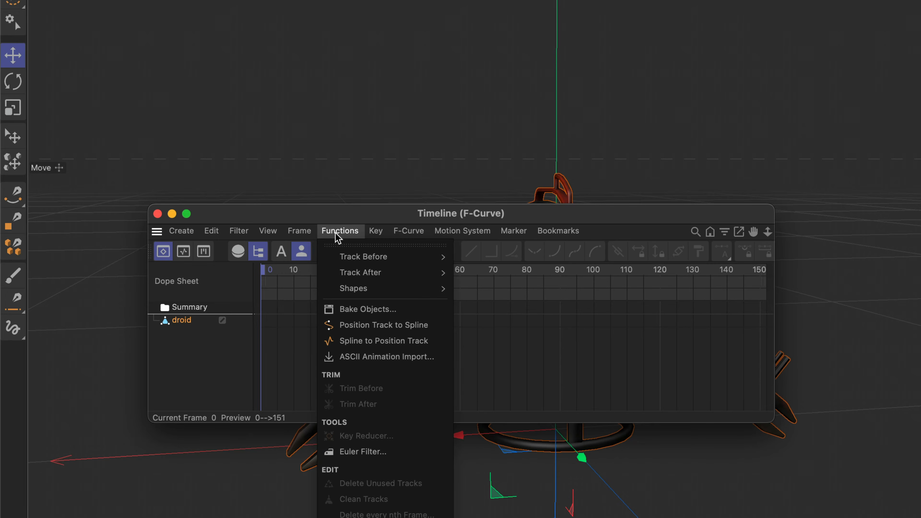
{"action": "left_click", "coordinate": [338, 310]}
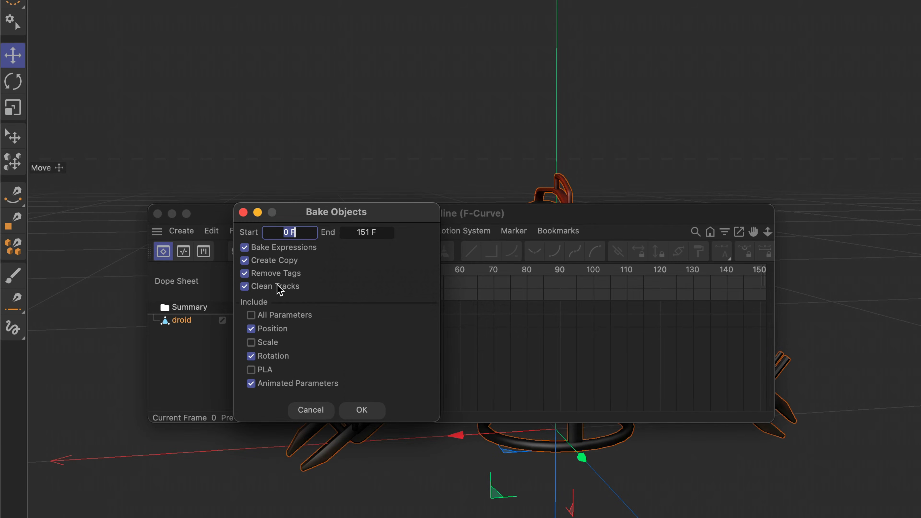
{"action": "left_click", "coordinate": [251, 370]}
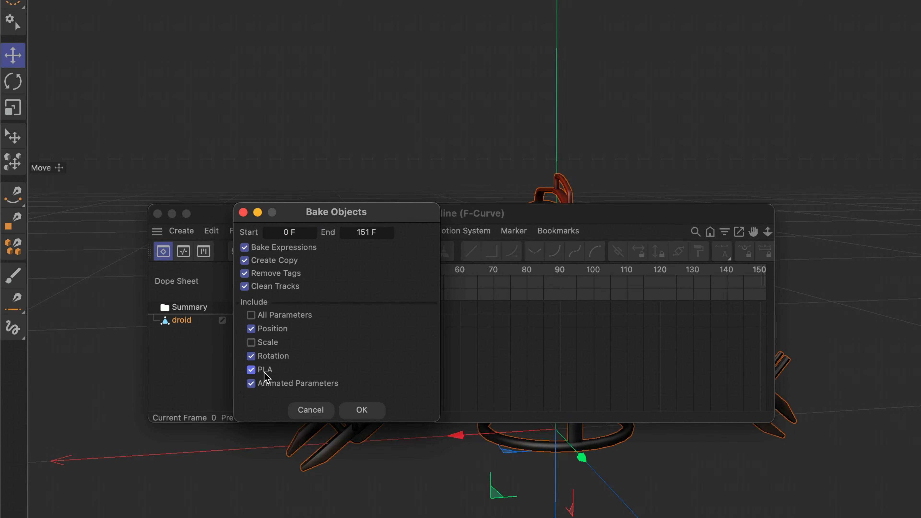
{"action": "left_click", "coordinate": [251, 356]}
{"action": "left_click", "coordinate": [251, 329]}
{"action": "left_click", "coordinate": [245, 260]}
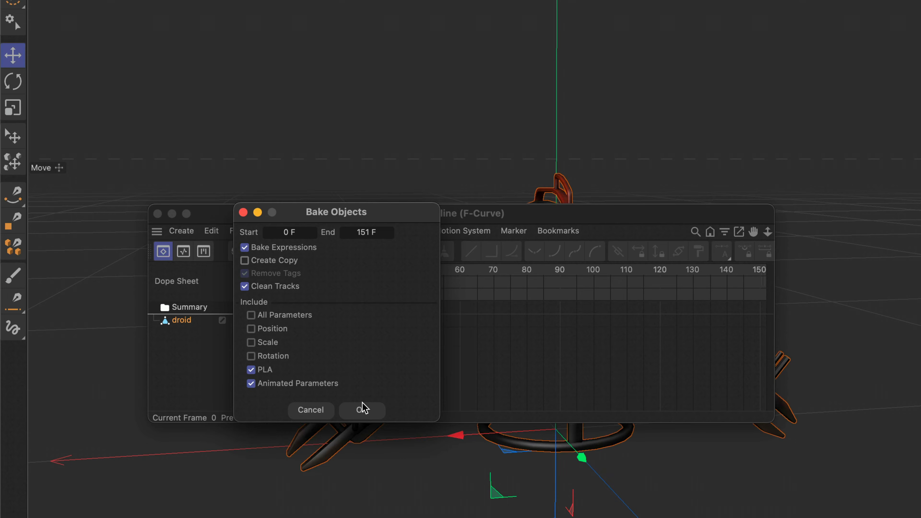
{"action": "left_click", "coordinate": [362, 411]}
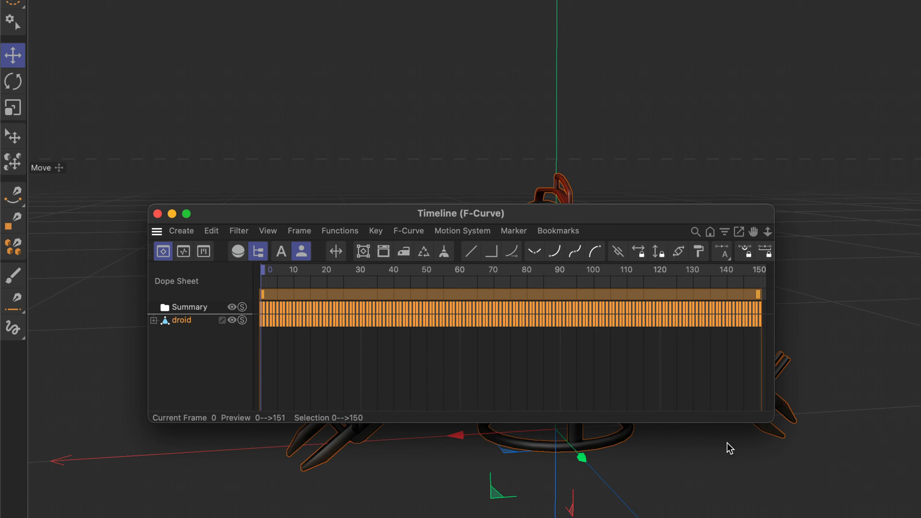
Step: Move the enlarged Timeline window out of the way and delete the Weight and Point Cache tags from the droid object
{"action": "left_click_drag", "start_coordinate": [772, 420], "coordinate": [920, 508]}
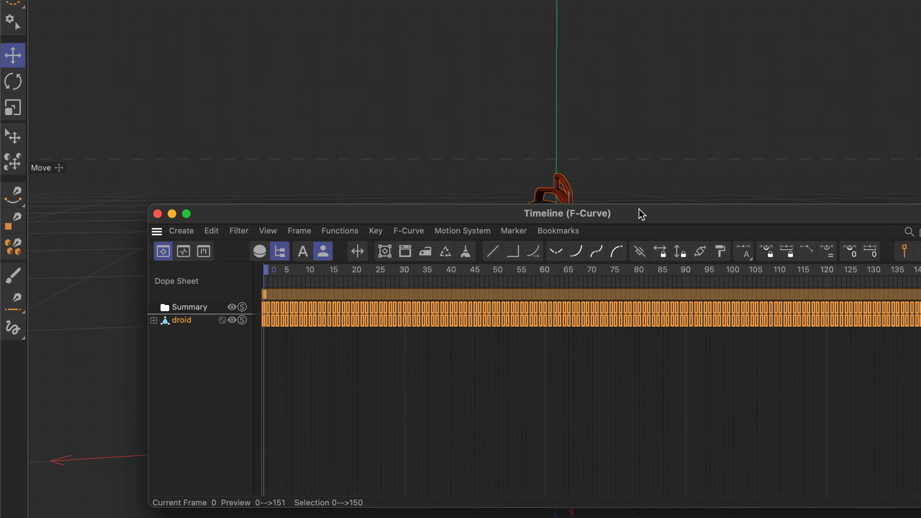
{"action": "left_click_drag", "start_coordinate": [641, 212], "coordinate": [572, 281]}
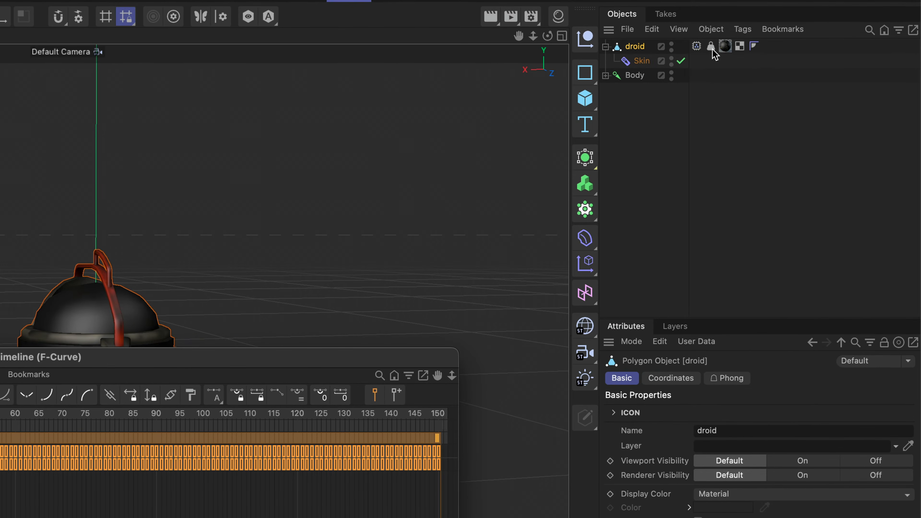
{"action": "left_click", "coordinate": [839, 27]}
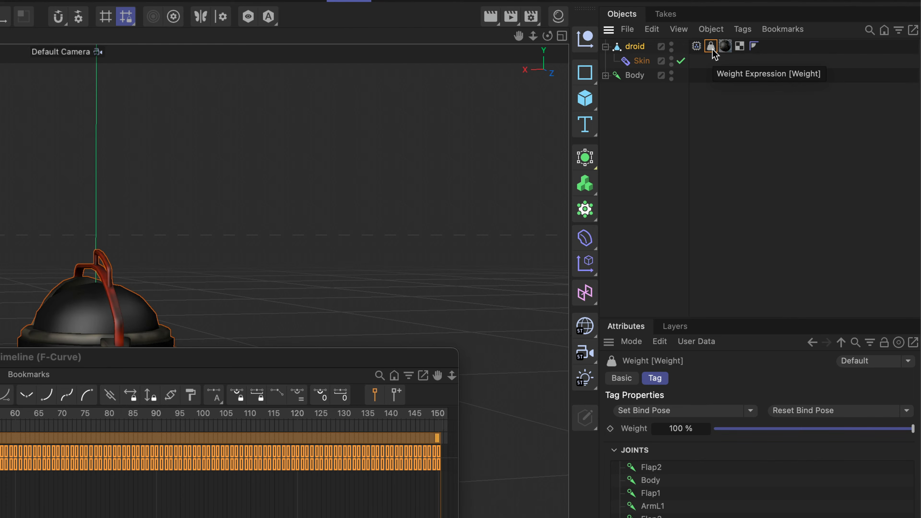
{"action": "key", "text": "Delete"}
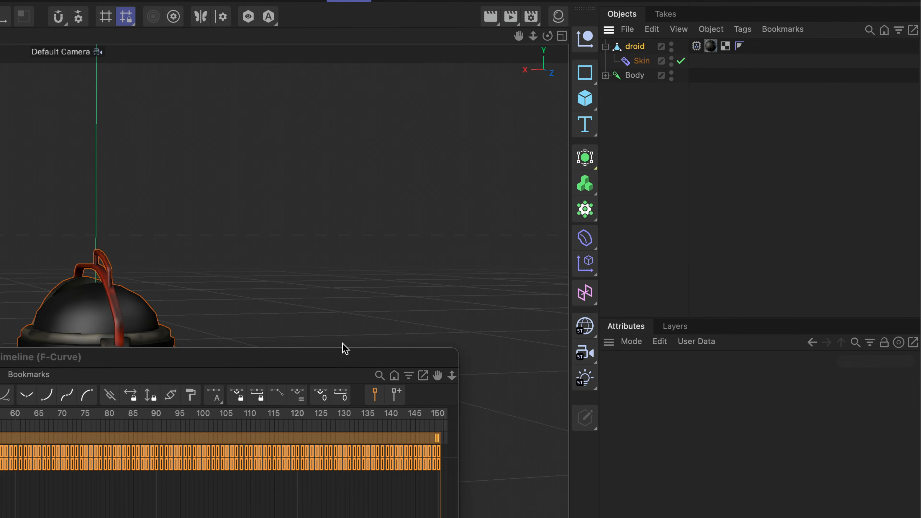
{"action": "left_click_drag", "start_coordinate": [344, 356], "coordinate": [341, 483]}
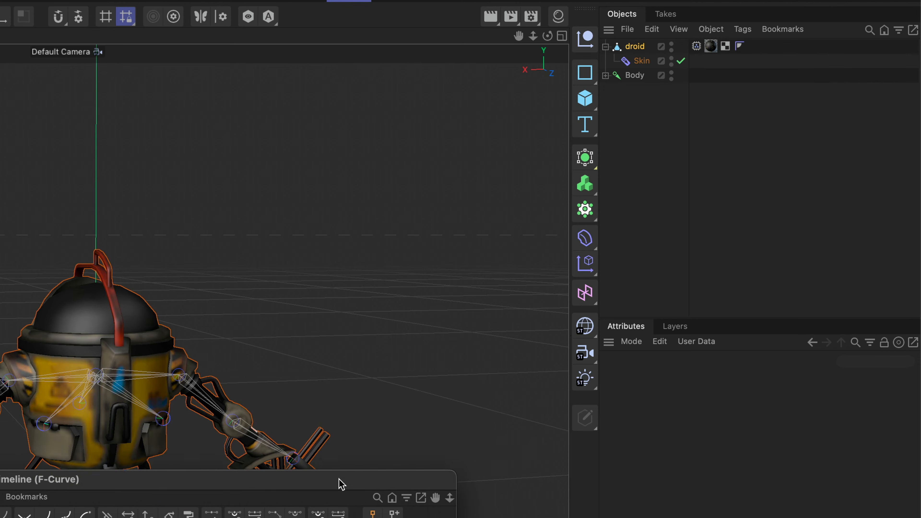
{"action": "left_click", "coordinate": [697, 46]}
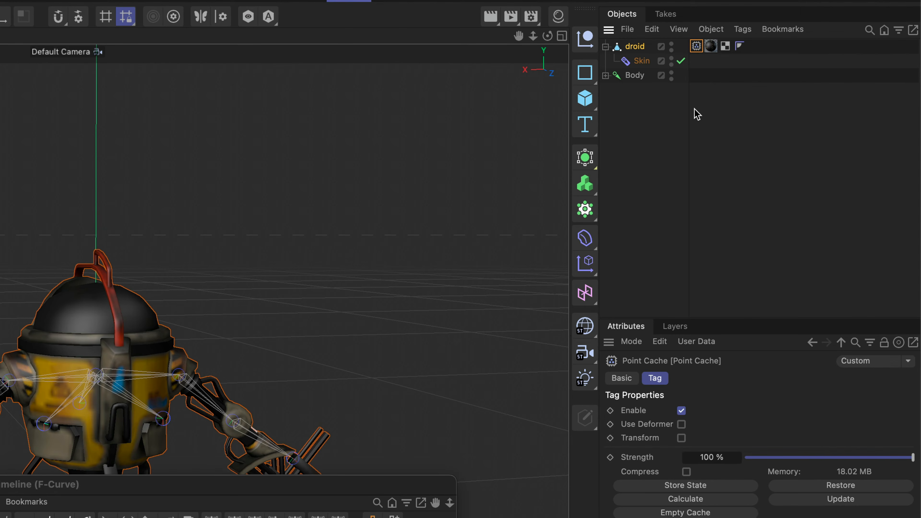
{"action": "key", "text": "Delete"}
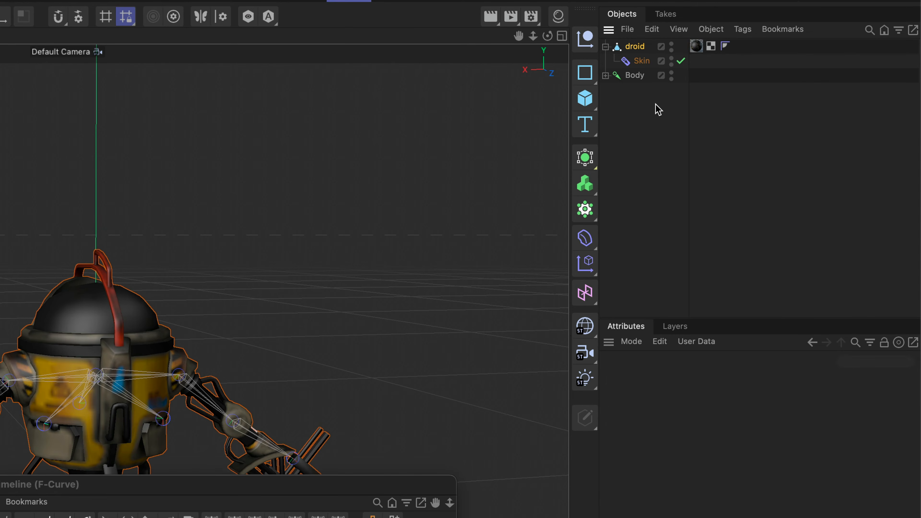
Step: Play back the baked droid animation and return to frame 0
{"action": "left_click", "coordinate": [234, 477]}
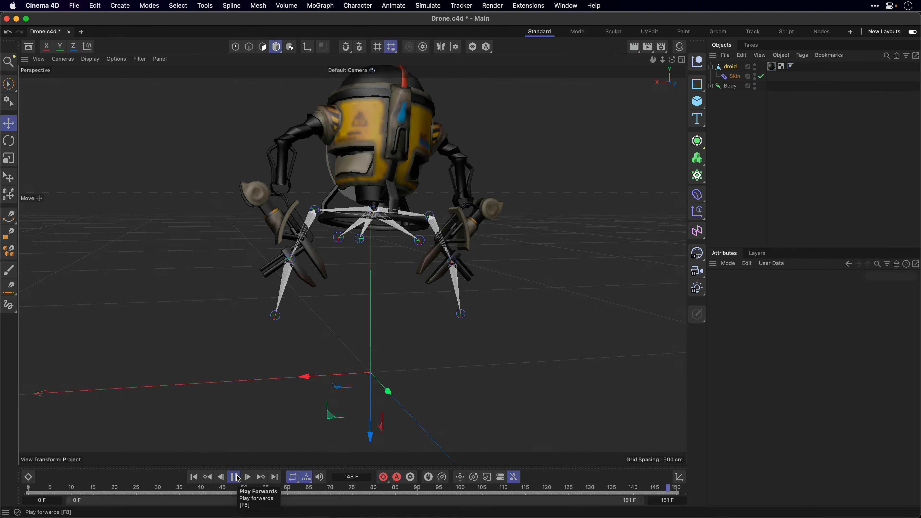
{"action": "left_click", "coordinate": [237, 477]}
{"action": "left_click", "coordinate": [193, 477]}
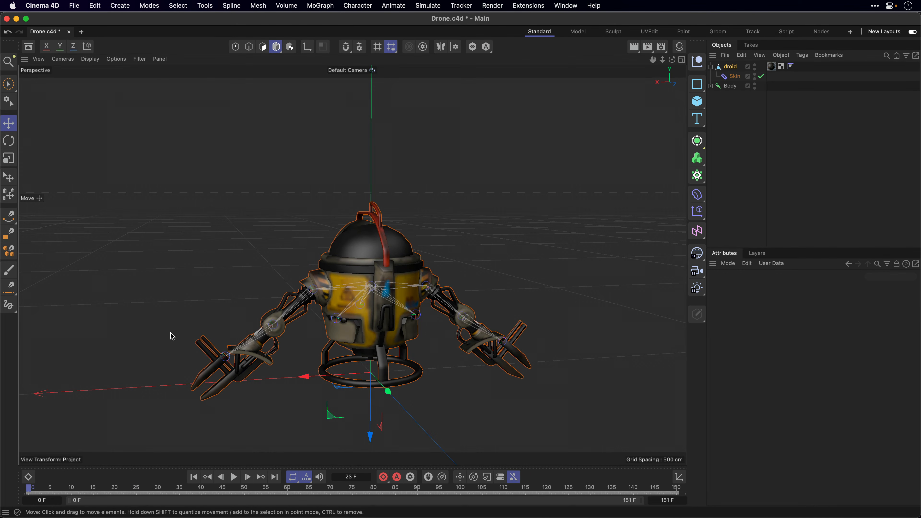
Step: Save the project for Cineware as Drone Baked.c4d in the Drone folder on the Desktop
{"action": "left_click", "coordinate": [74, 6]}
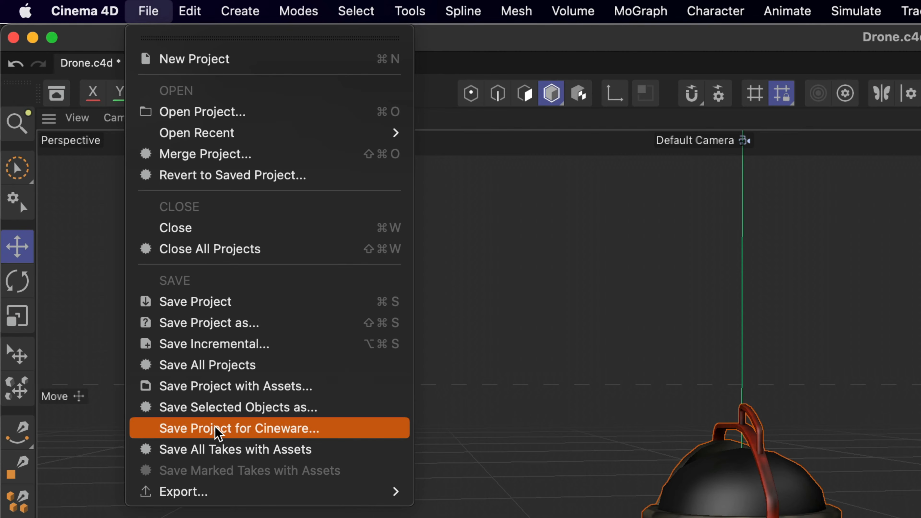
{"action": "left_click", "coordinate": [217, 429]}
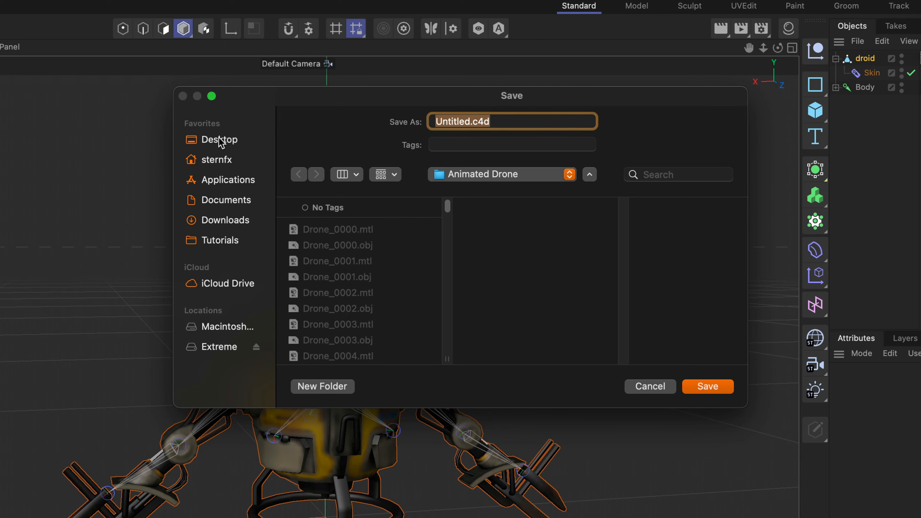
{"action": "left_click", "coordinate": [220, 141]}
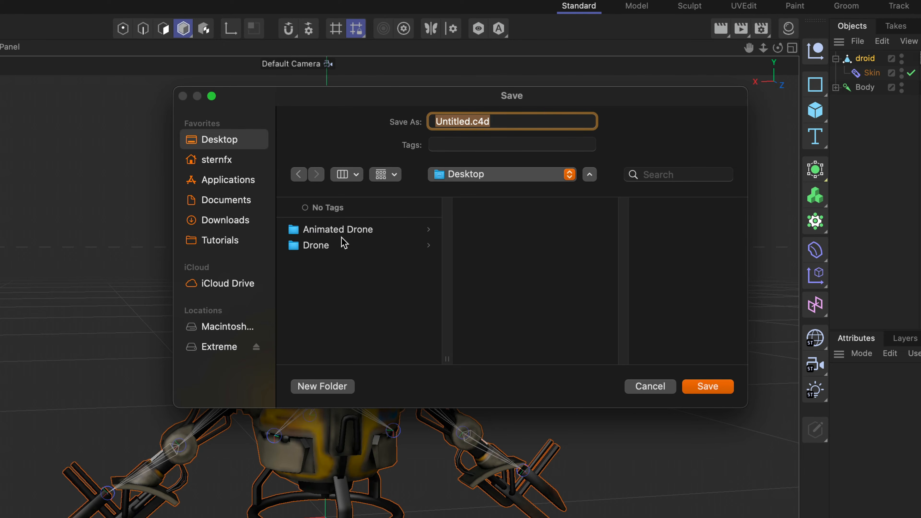
{"action": "left_click", "coordinate": [334, 250]}
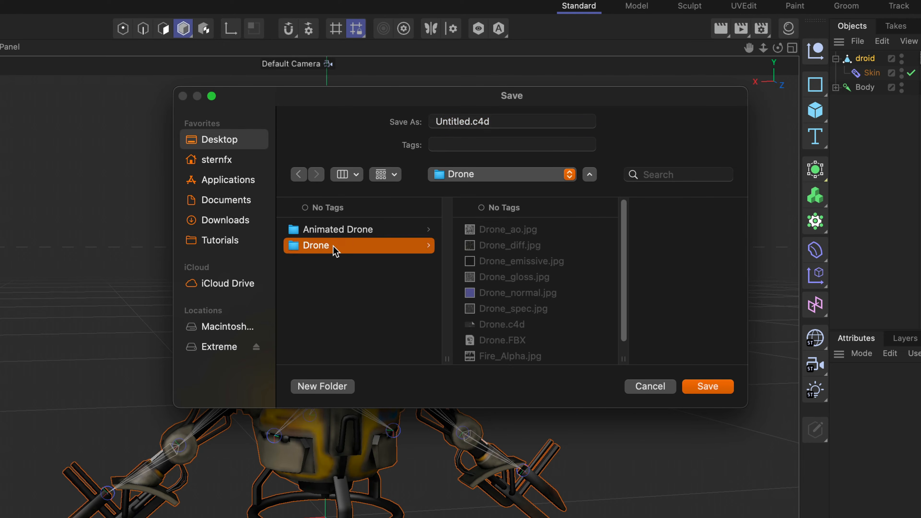
{"action": "left_click", "coordinate": [469, 121]}
{"action": "double_click", "coordinate": [470, 121]}
{"action": "type", "text": "Drone Ba"}
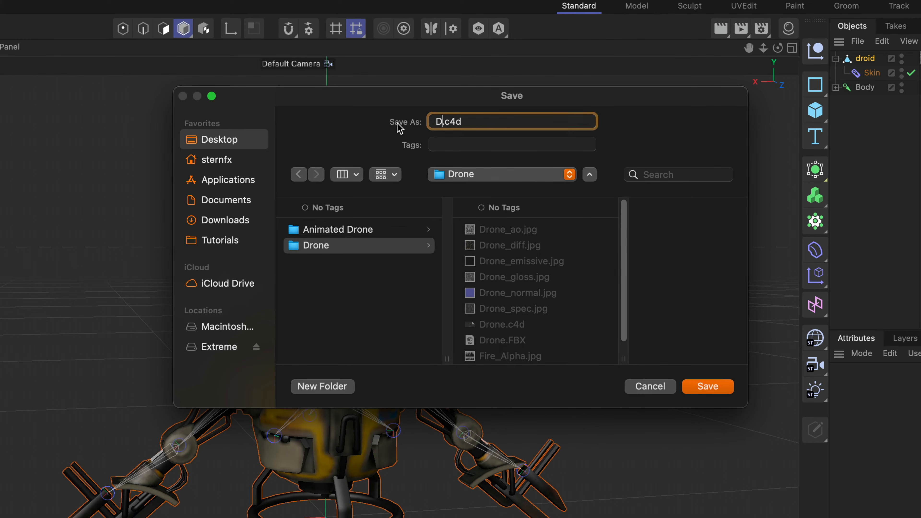
{"action": "type", "text": "ked"}
{"action": "left_click", "coordinate": [711, 388]}
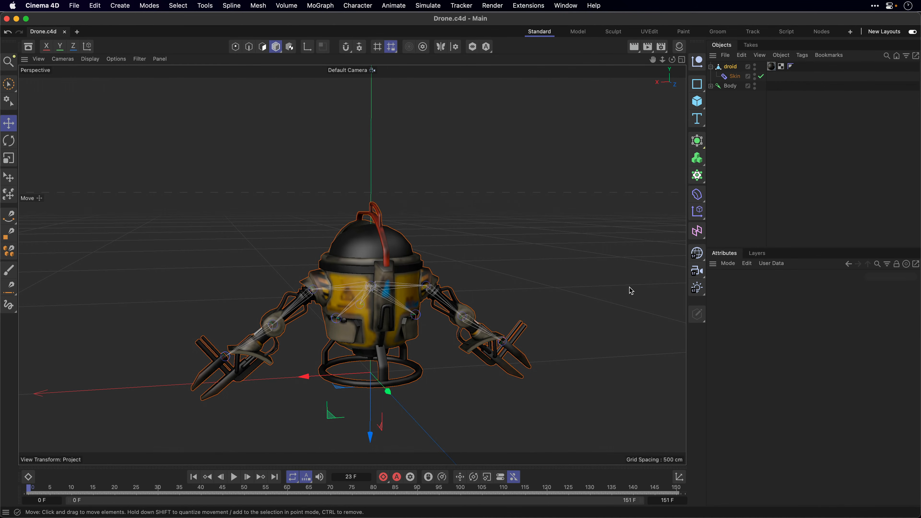
Step: Switch to After Effects and, at frame 0, delete the layers from Drone_0000 Null through Drone.c4d from the Mech Drone composition
{"action": "key", "text": "super+Tab"}
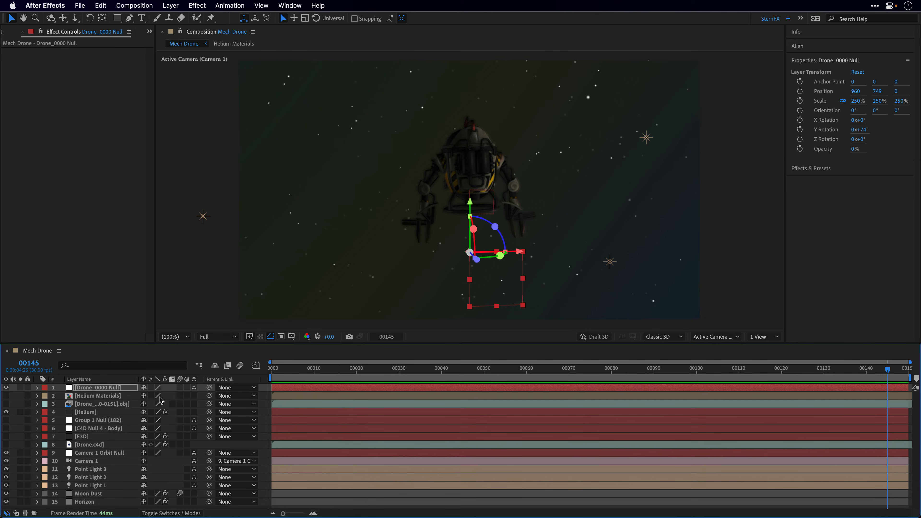
{"action": "left_click", "coordinate": [6, 387]}
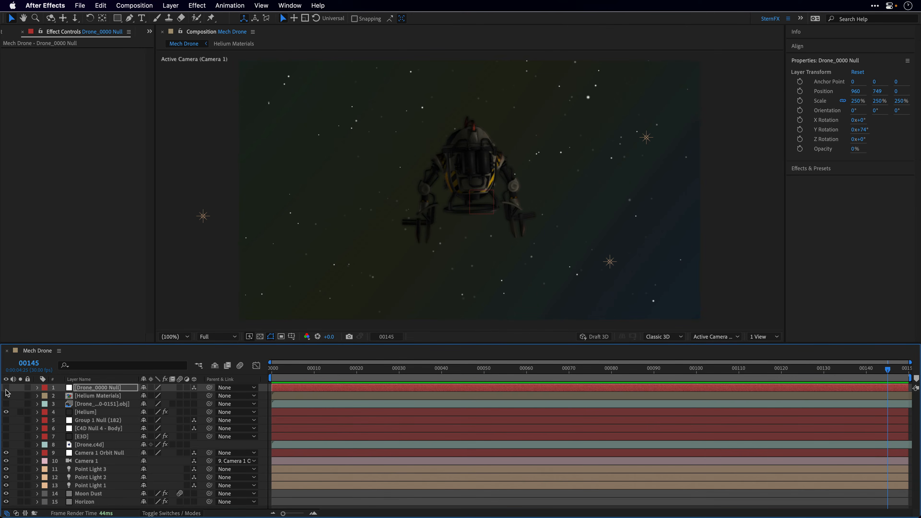
{"action": "left_click", "coordinate": [6, 412]}
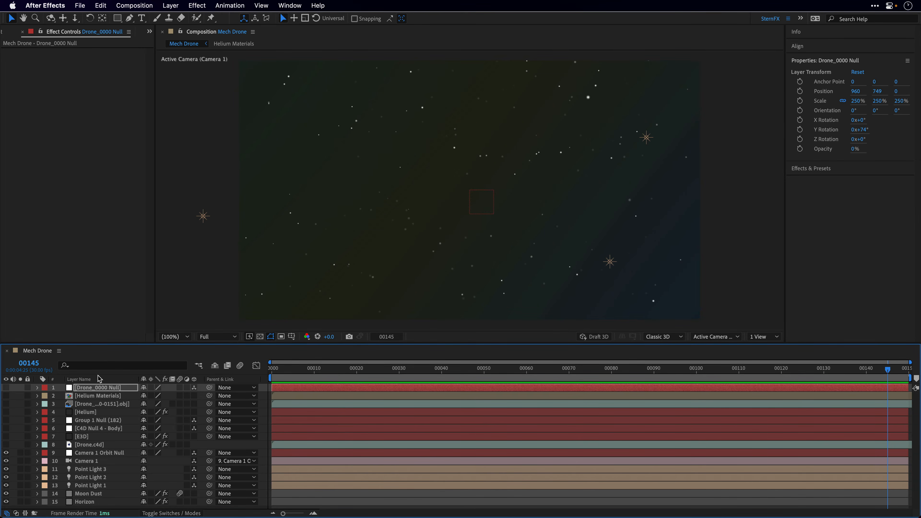
{"action": "left_click_drag", "start_coordinate": [276, 370], "coordinate": [249, 374]}
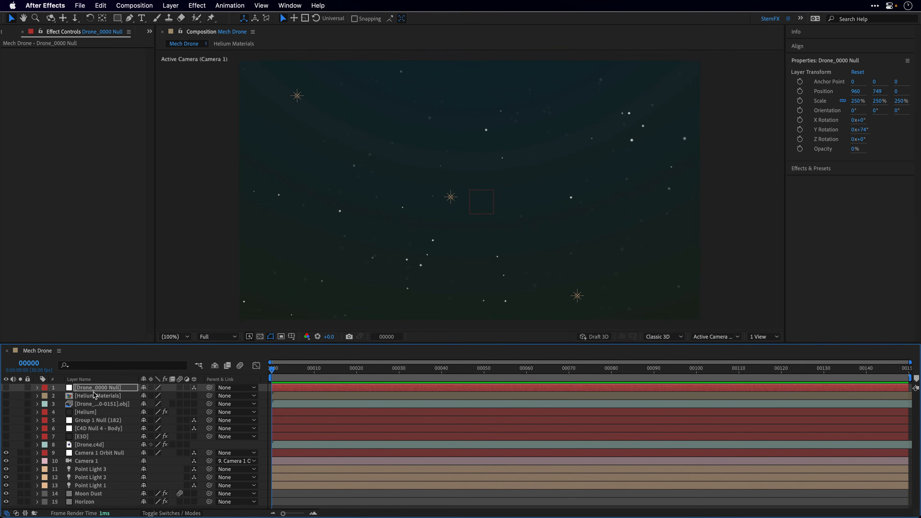
{"action": "left_click", "coordinate": [92, 446], "text": "shift"}
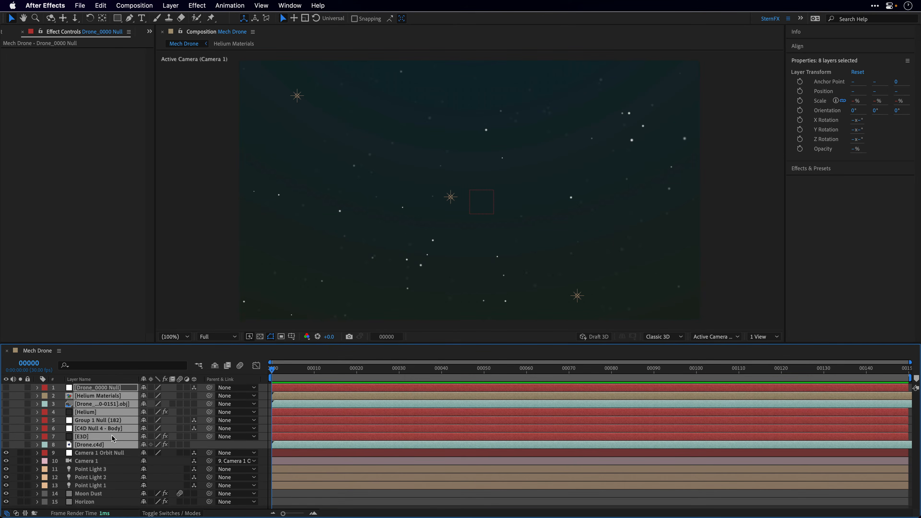
{"action": "key", "text": "Delete"}
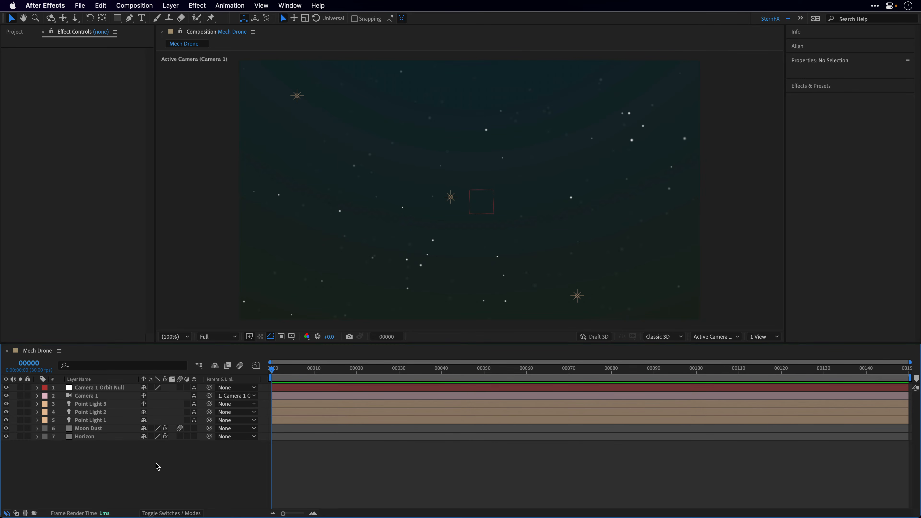
Step: Create a 1920 x 1080 solid named MIR and apply the Trapcode Mir 3 effect to it
{"action": "key", "text": "super+y"}
{"action": "type", "text": "M"}
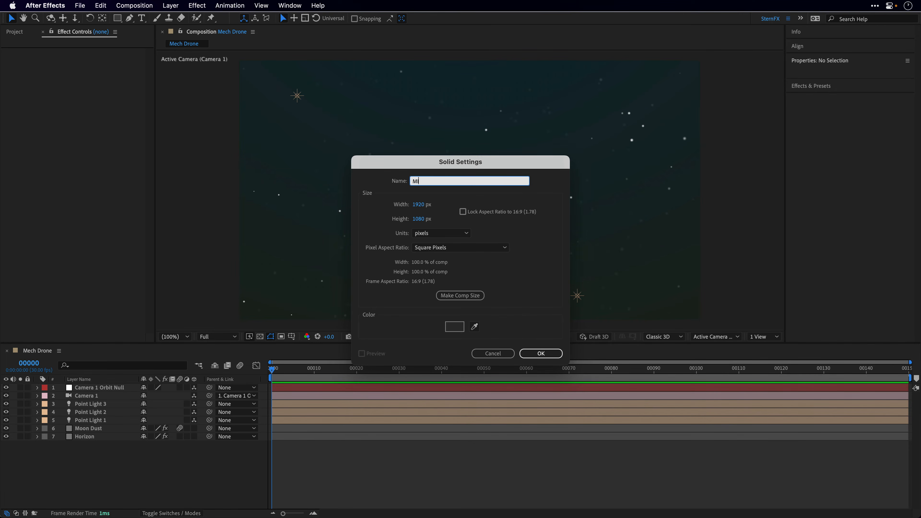
{"action": "type", "text": "IR"}
{"action": "left_click", "coordinate": [554, 353]}
{"action": "left_click", "coordinate": [198, 5]}
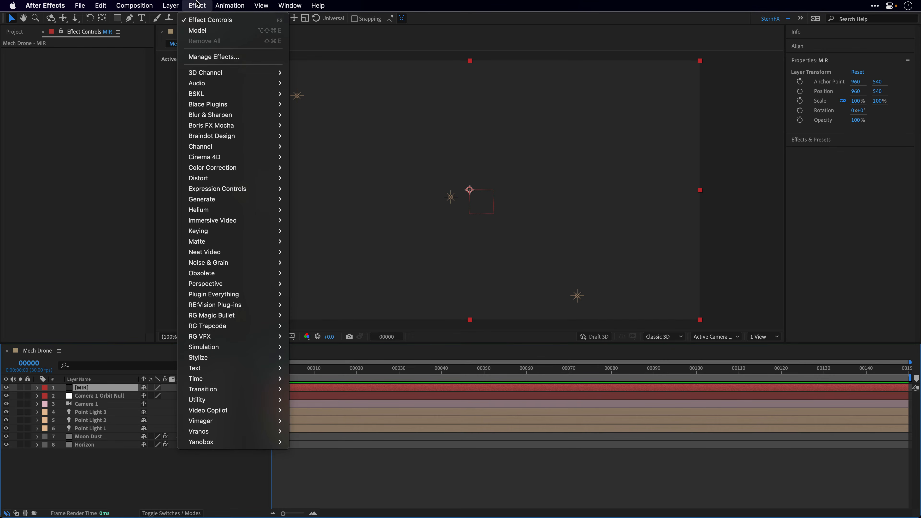
{"action": "mouse_move", "coordinate": [209, 328]}
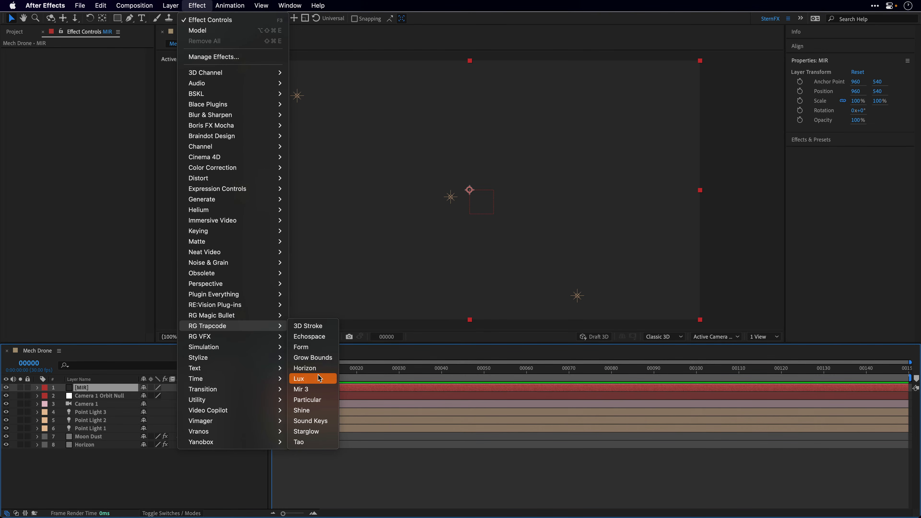
{"action": "left_click", "coordinate": [319, 389]}
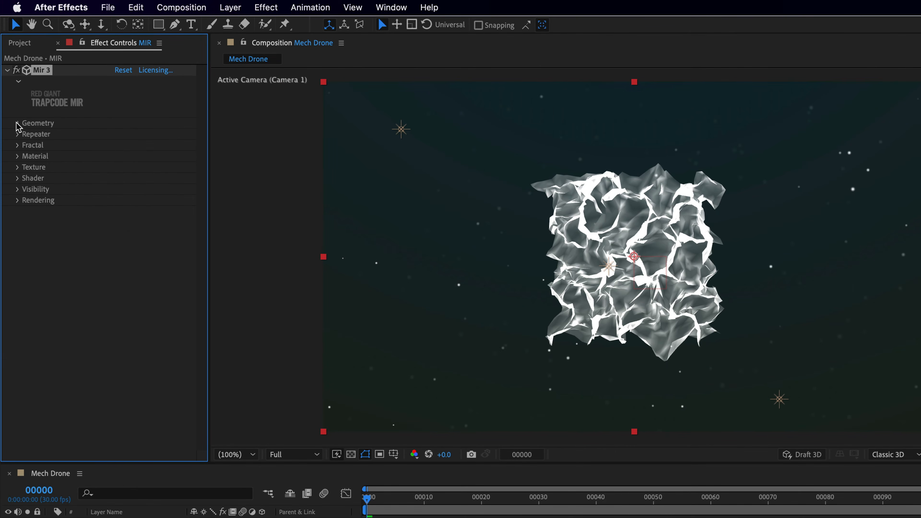
Step: Set Mir 3's Base Geometry to 3D Model and expand its 3D Model Settings
{"action": "left_click", "coordinate": [13, 95]}
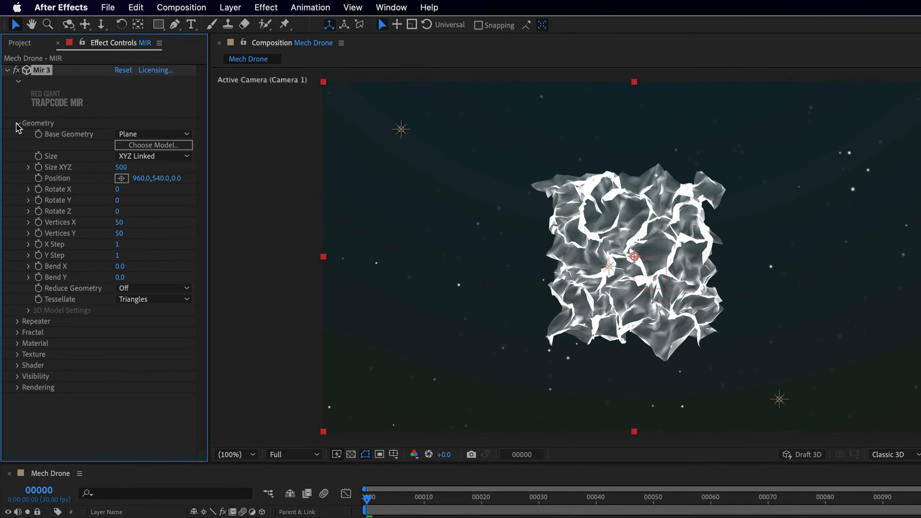
{"action": "left_click", "coordinate": [149, 135]}
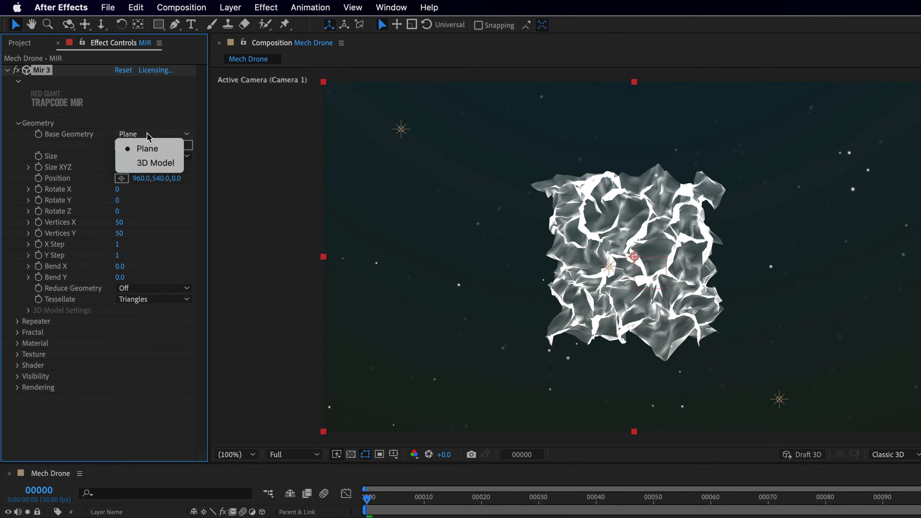
{"action": "left_click", "coordinate": [151, 163]}
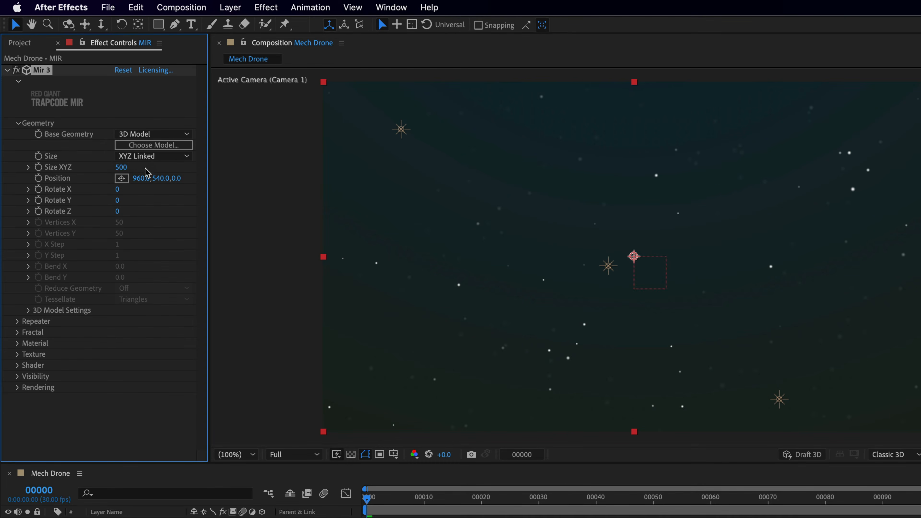
{"action": "left_click", "coordinate": [28, 310]}
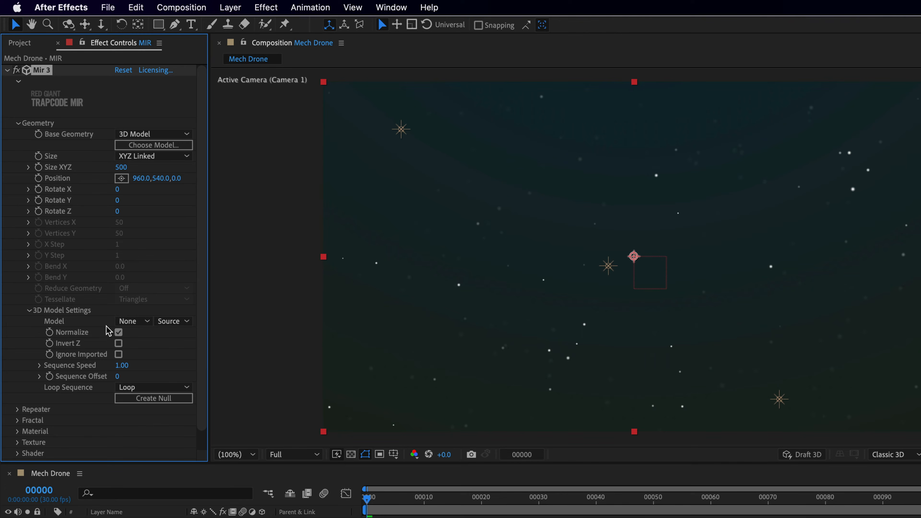
Step: Import Drone Baked.c4d from the Drone folder and place it below the Horizon layer in the Mech Drone composition
{"action": "left_click", "coordinate": [21, 43]}
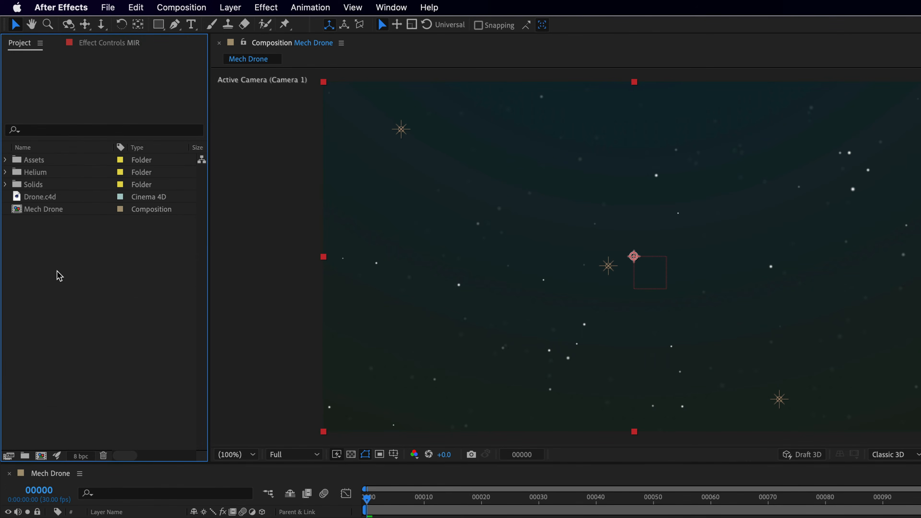
{"action": "double_click", "coordinate": [61, 264]}
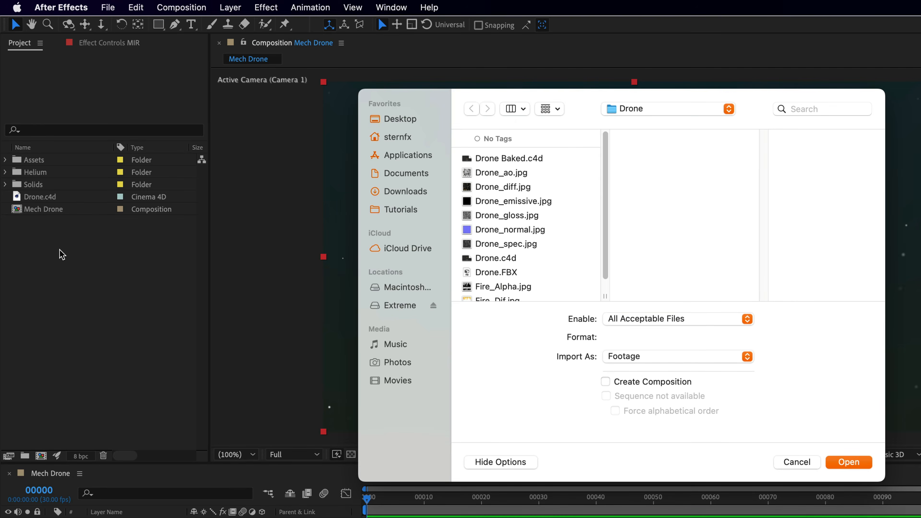
{"action": "left_click", "coordinate": [487, 158]}
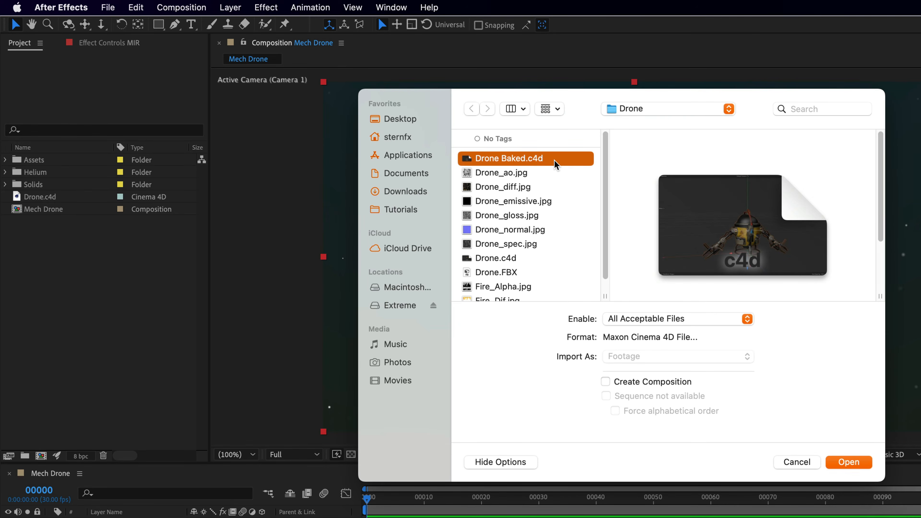
{"action": "left_click", "coordinate": [849, 462]}
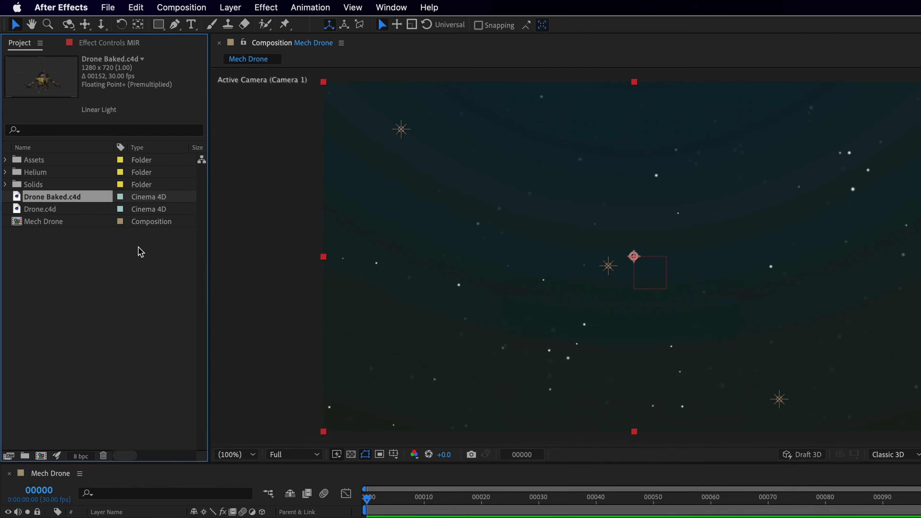
{"action": "left_click_drag", "start_coordinate": [48, 162], "coordinate": [81, 497]}
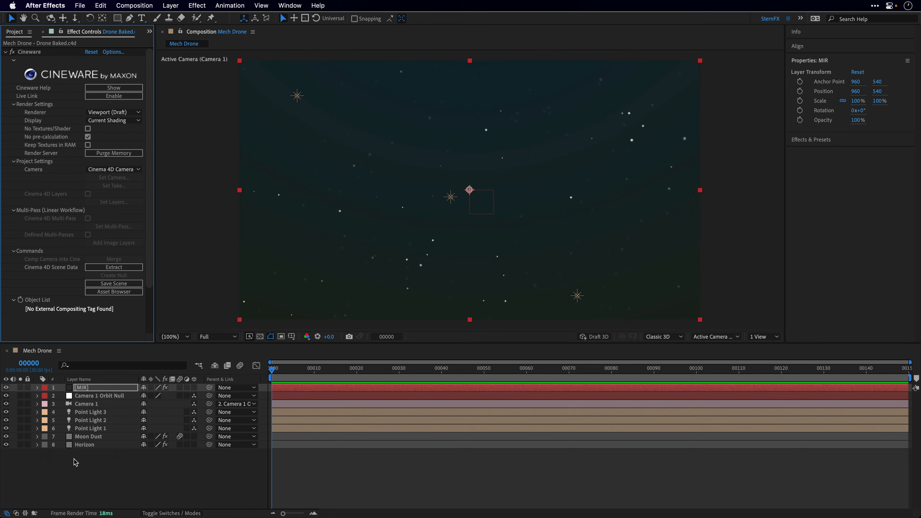
{"action": "left_click_drag", "start_coordinate": [74, 460], "coordinate": [74, 461]}
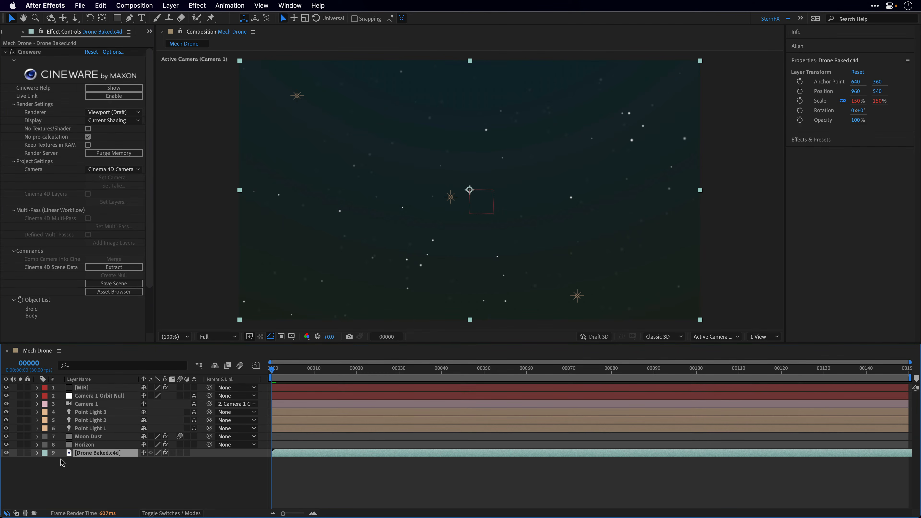
Step: Hide the Drone Baked.c4d layer and import Drone_diff.jpg from the Drone folder, placing it below that layer in the Mech Drone composition
{"action": "left_click", "coordinate": [5, 453]}
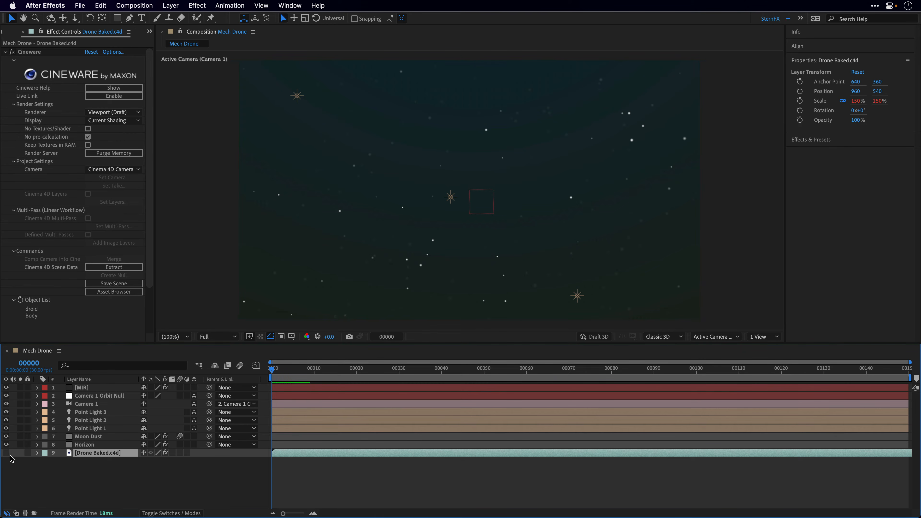
{"action": "left_click", "coordinate": [4, 33]}
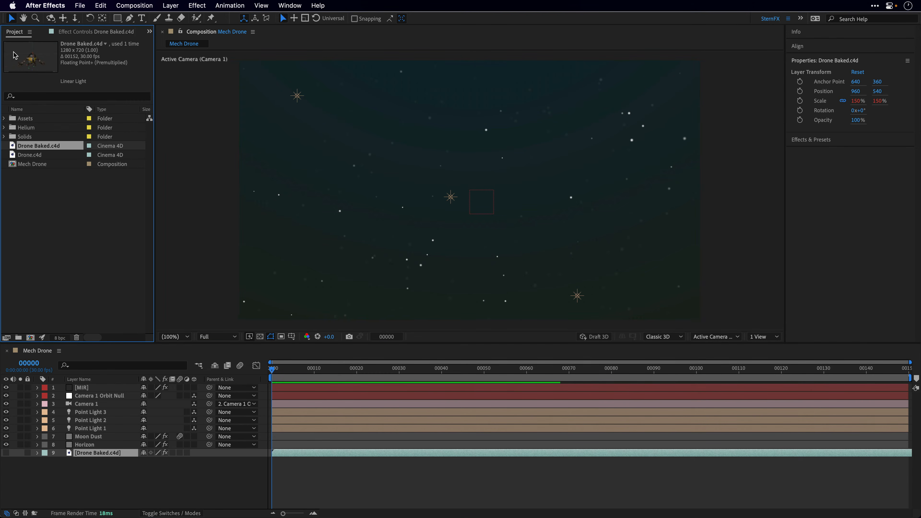
{"action": "double_click", "coordinate": [53, 196]}
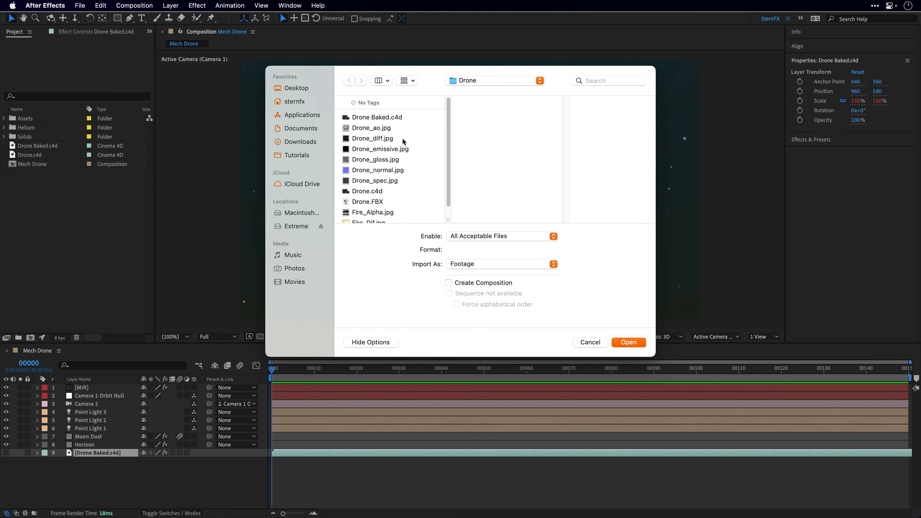
{"action": "left_click", "coordinate": [380, 139]}
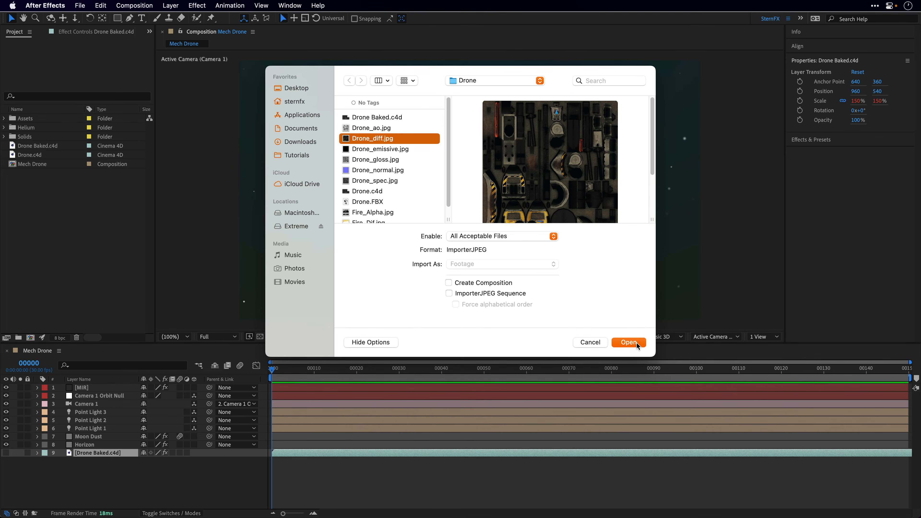
{"action": "left_click", "coordinate": [629, 342]}
{"action": "left_click_drag", "start_coordinate": [49, 167], "coordinate": [88, 477]}
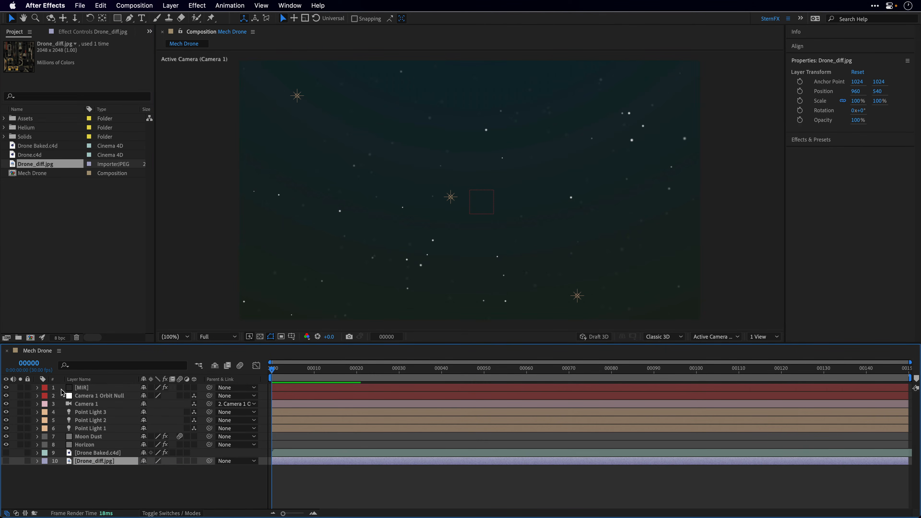
Step: In the MIR layer's Mir 3 3D Model Settings, choose the Drone Baked.c4d layer as the model
{"action": "left_click", "coordinate": [83, 388]}
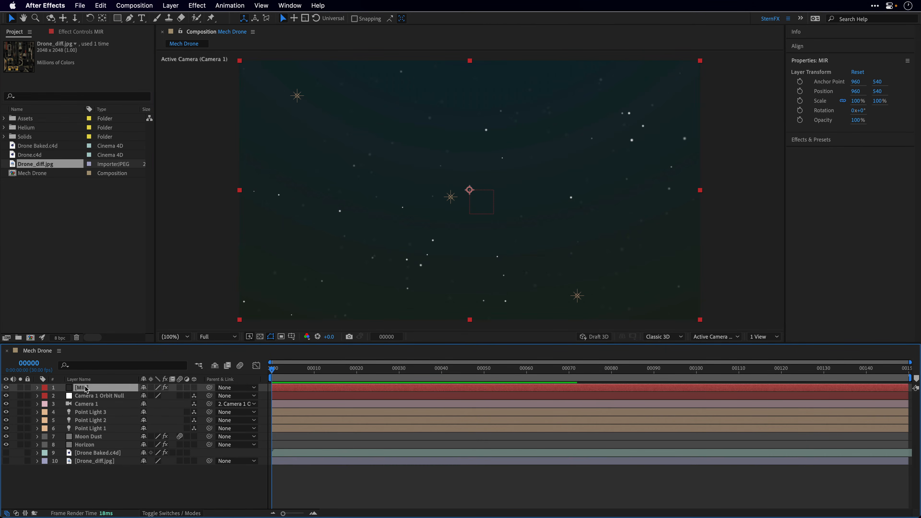
{"action": "left_click", "coordinate": [93, 34]}
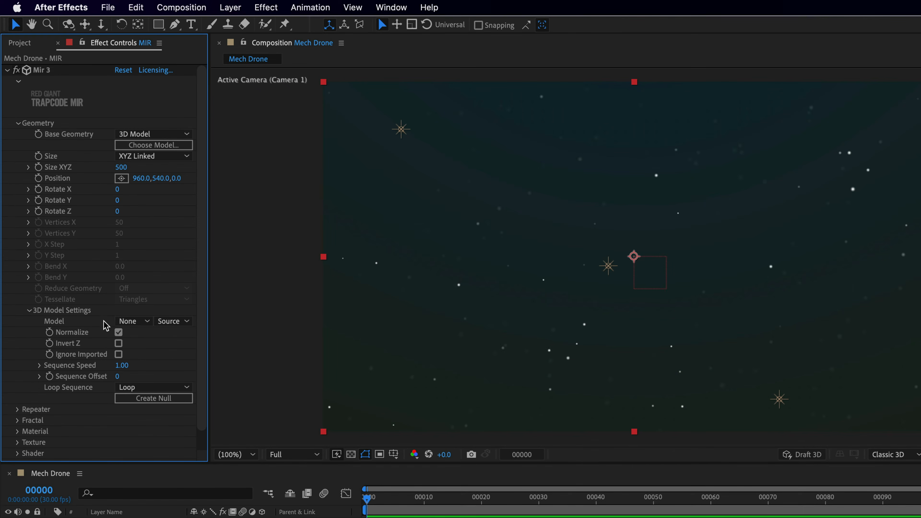
{"action": "left_click", "coordinate": [144, 320]}
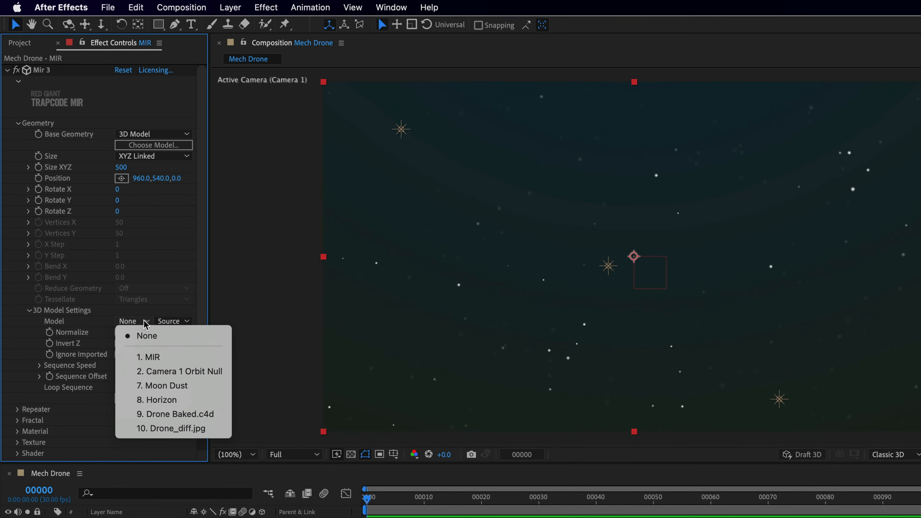
{"action": "left_click", "coordinate": [155, 414]}
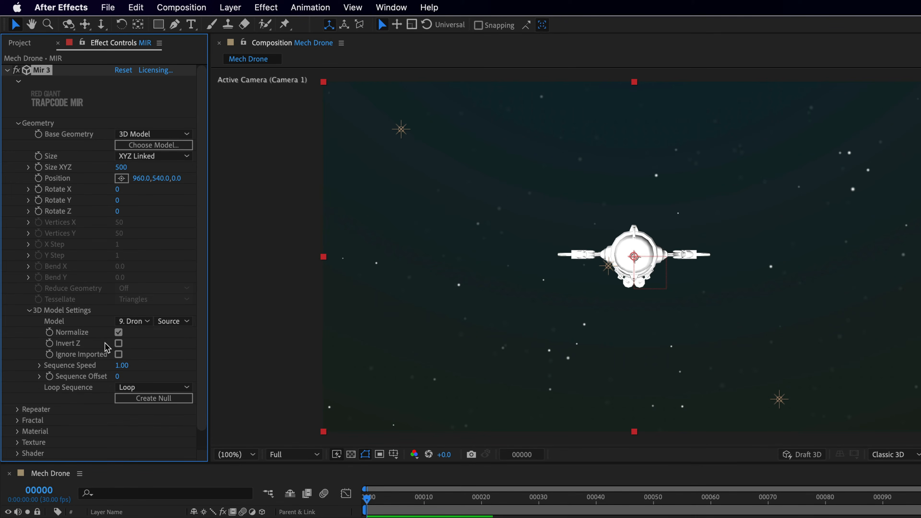
Step: Create a geometry control null from Mir 3's 3D Model Settings and set its X Rotation to -90°
{"action": "left_click", "coordinate": [146, 404]}
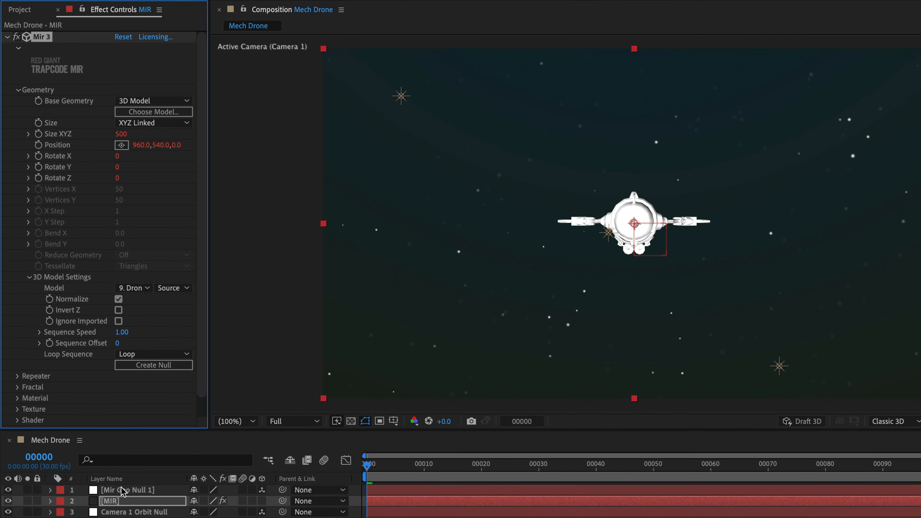
{"action": "left_click", "coordinate": [124, 491]}
{"action": "key", "text": "r"}
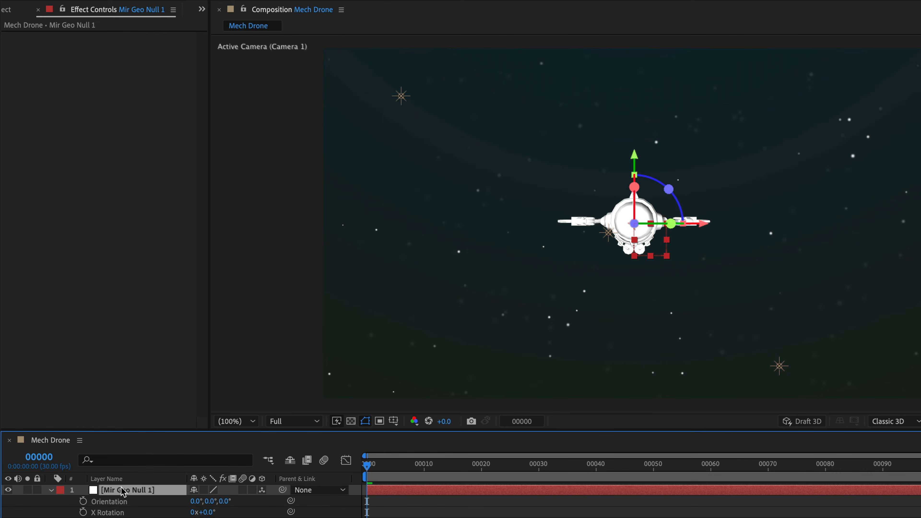
{"action": "mouse_move", "coordinate": [208, 512]}
{"action": "left_mouse_down"}
{"action": "mouse_move", "coordinate": [140, 512]}
{"action": "mouse_move", "coordinate": [208, 513]}
{"action": "left_mouse_up"}
{"action": "left_click", "coordinate": [208, 513]}
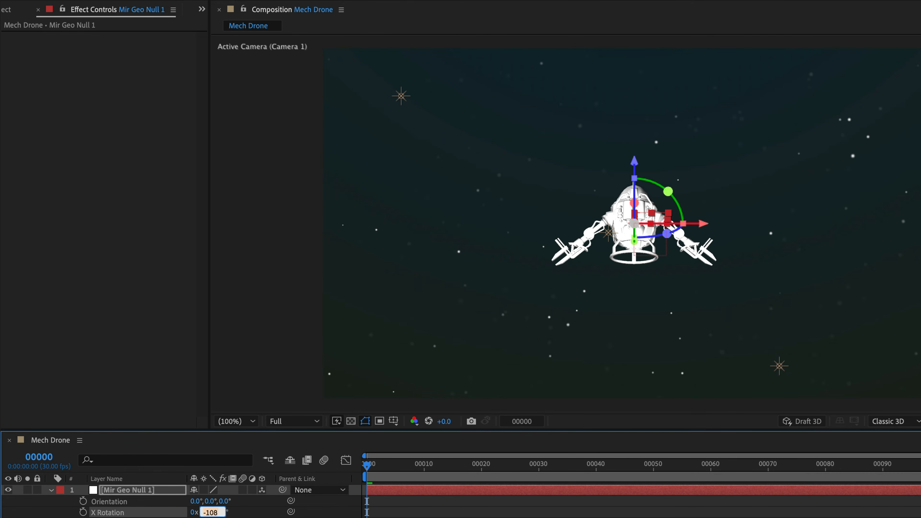
{"action": "key", "text": "Return"}
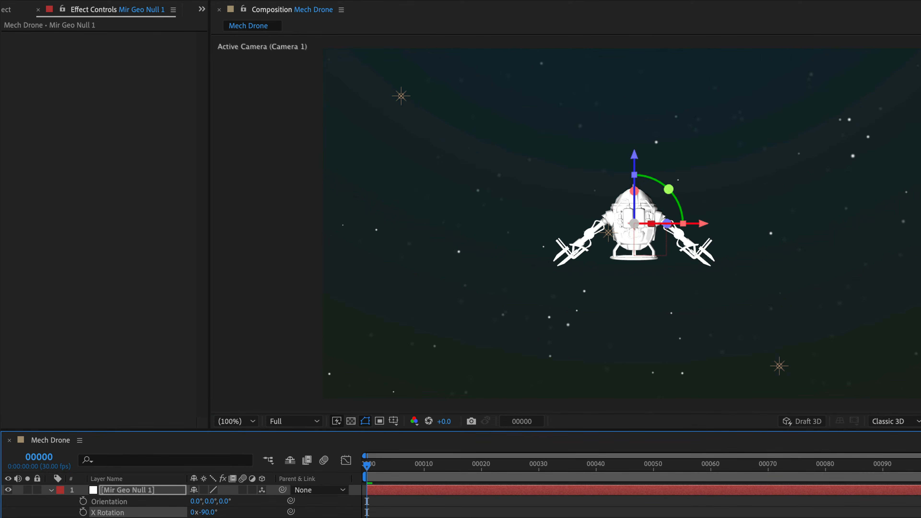
Step: In the MIR layer's Texture settings, assign Drone_diff.jpg as the Texture Layer
{"action": "left_click", "coordinate": [125, 517]}
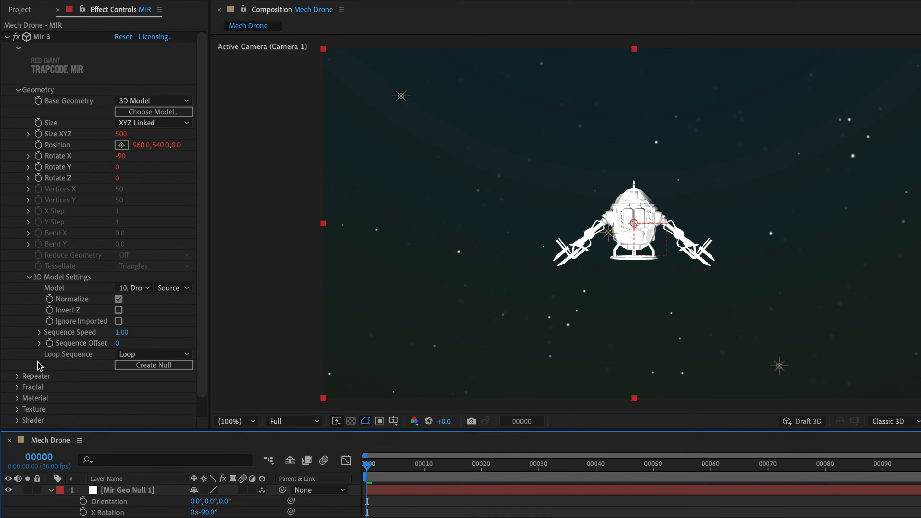
{"action": "left_click", "coordinate": [17, 399]}
{"action": "scroll", "coordinate": [204, 288], "scroll_direction": "down", "scroll_amount": 5}
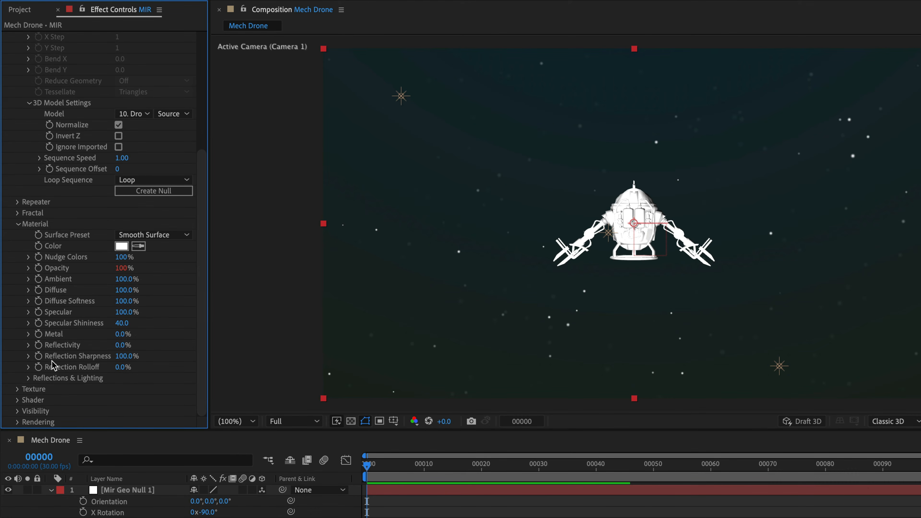
{"action": "left_click", "coordinate": [17, 389]}
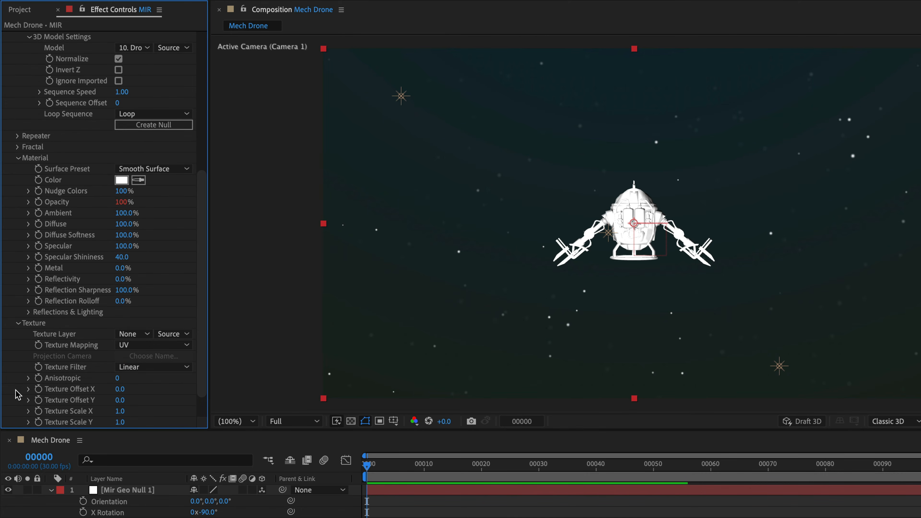
{"action": "left_click", "coordinate": [131, 336]}
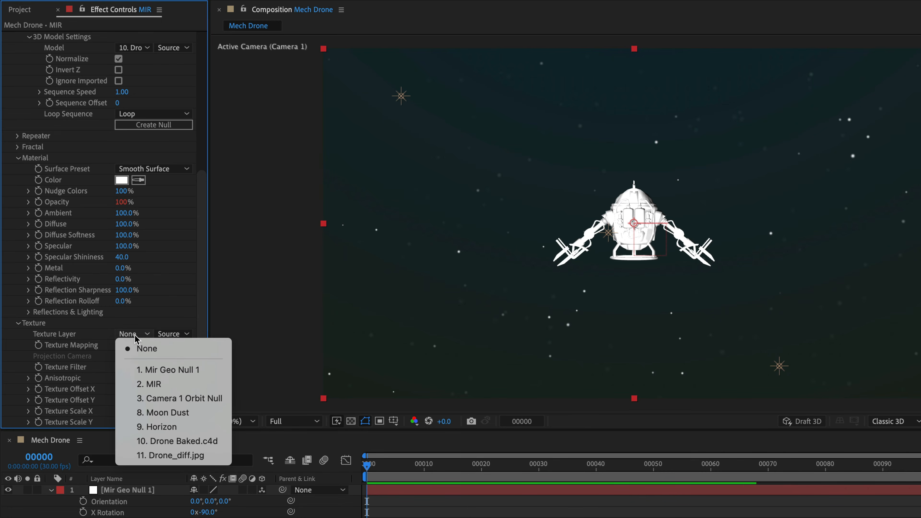
{"action": "left_click", "coordinate": [148, 457]}
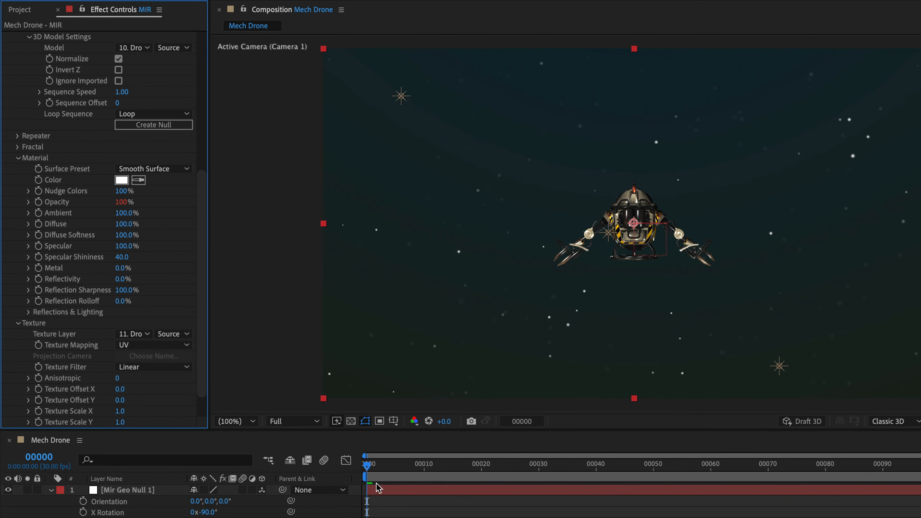
Step: Preview the textured drone's animation through the timeline and return to frame 0
{"action": "left_click_drag", "start_coordinate": [373, 469], "coordinate": [883, 511]}
{"action": "key", "text": "space"}
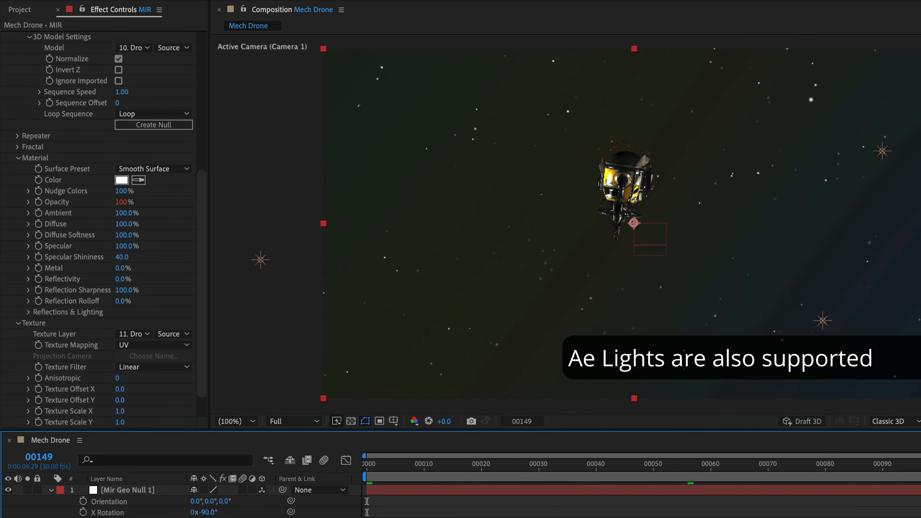
{"action": "left_click_drag", "start_coordinate": [920, 512], "coordinate": [367, 513]}
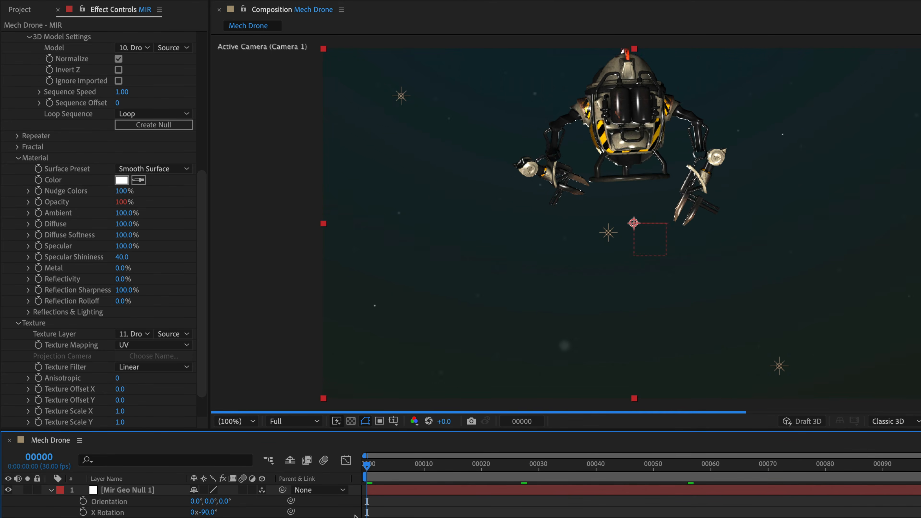
{"action": "left_click", "coordinate": [19, 323]}
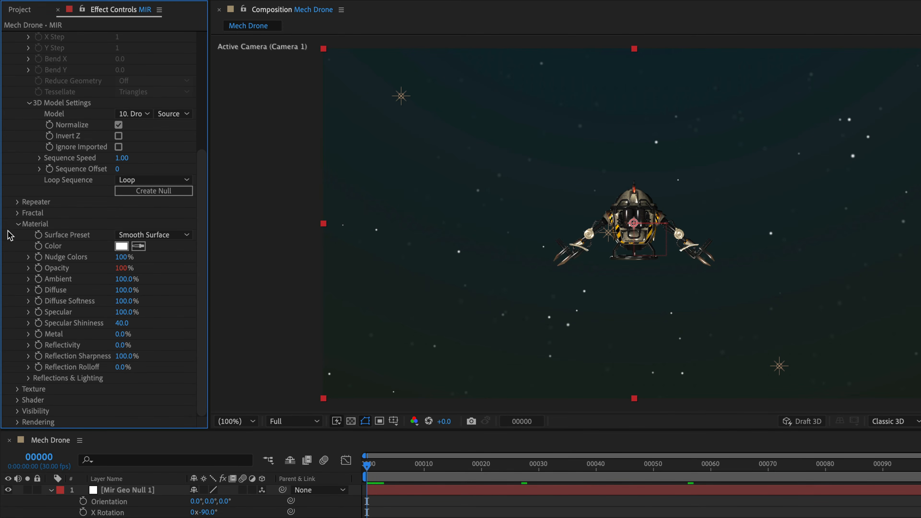
{"action": "left_click", "coordinate": [172, 234]}
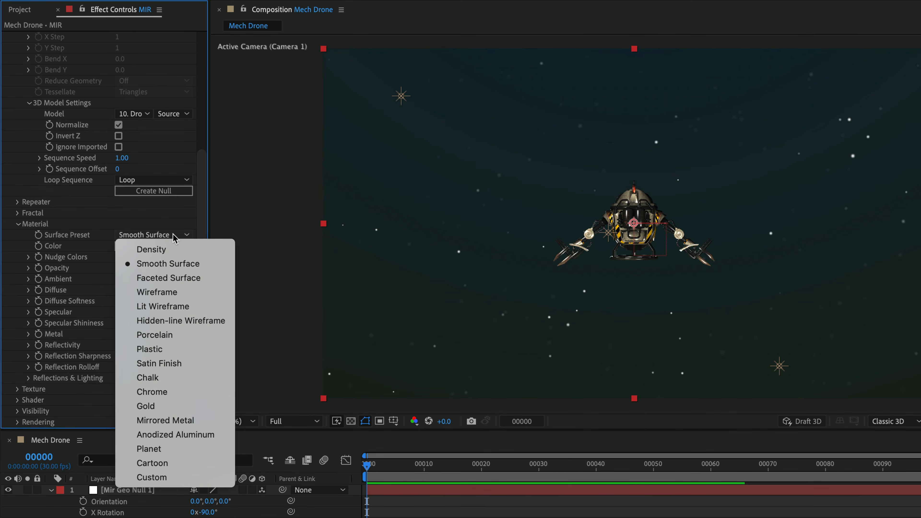
{"action": "left_click", "coordinate": [176, 212]}
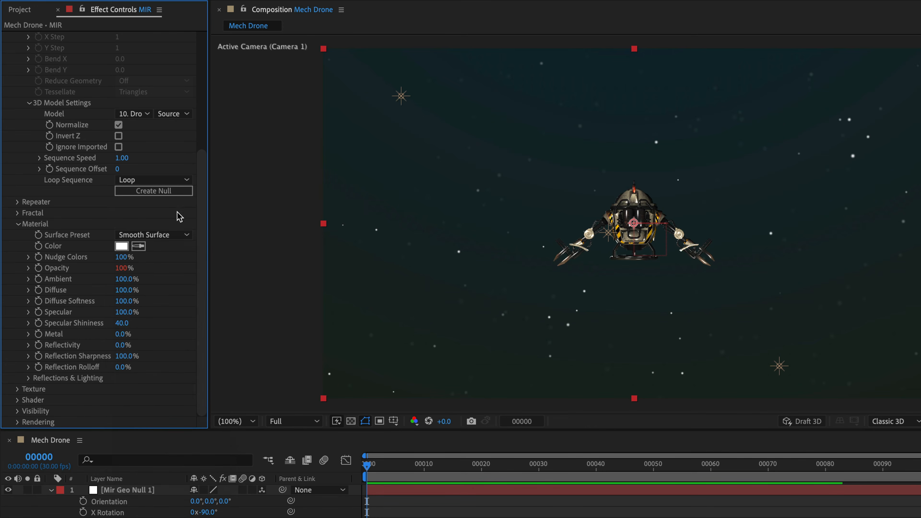
Step: Scale Mir Geo Null 1 uniformly to 200%
{"action": "left_click", "coordinate": [125, 491]}
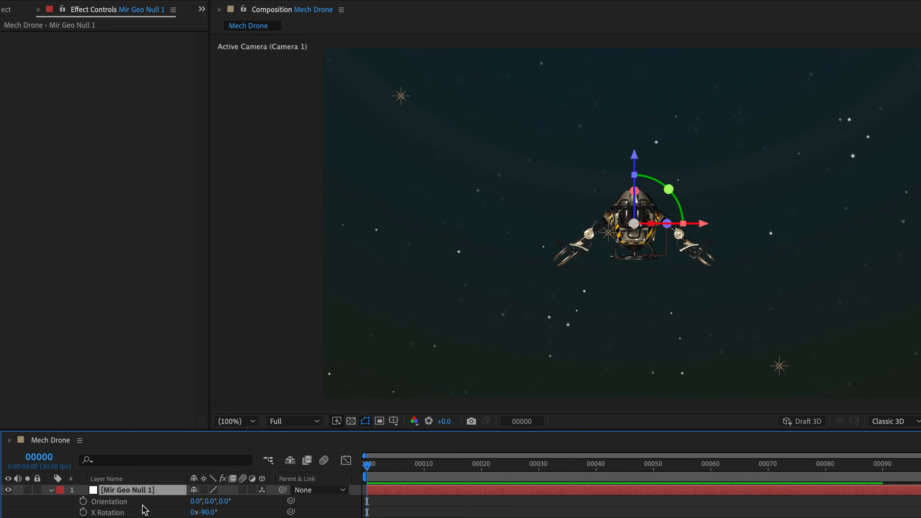
{"action": "scroll", "coordinate": [145, 510], "scroll_direction": "up", "scroll_amount": 1}
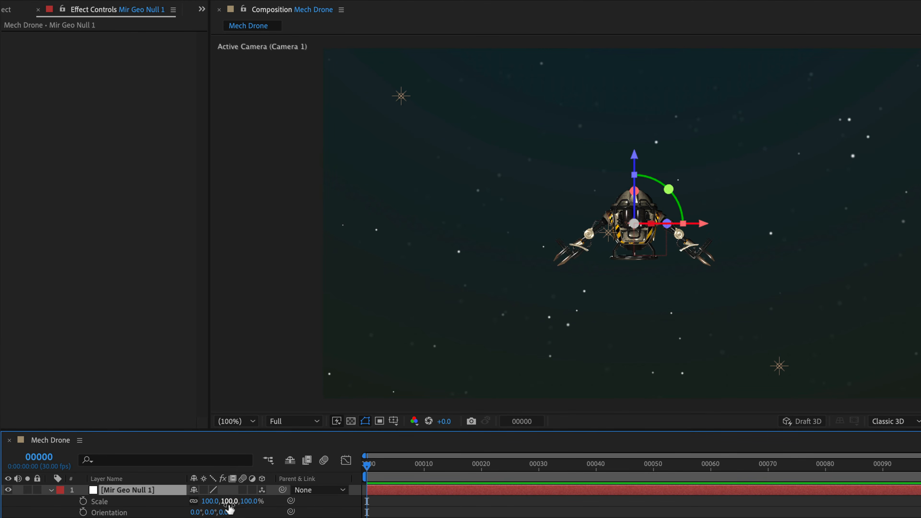
{"action": "left_click_drag", "start_coordinate": [224, 501], "coordinate": [245, 508]}
{"action": "left_click", "coordinate": [245, 505]}
{"action": "type", "text": "200"}
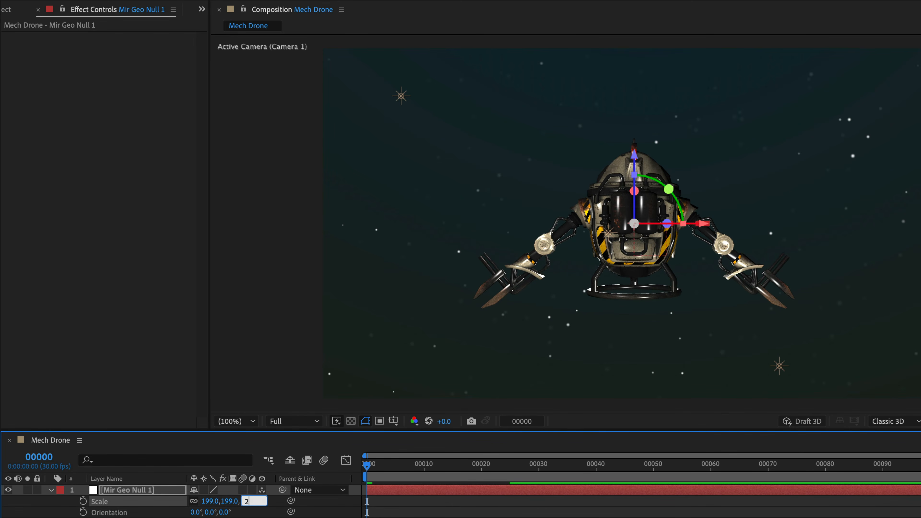
{"action": "key", "text": "Return"}
Step: In the MIR layer's Material settings, try the Density surface preset and switch the Surface Preset to Faceted Surface
{"action": "left_click", "coordinate": [145, 517]}
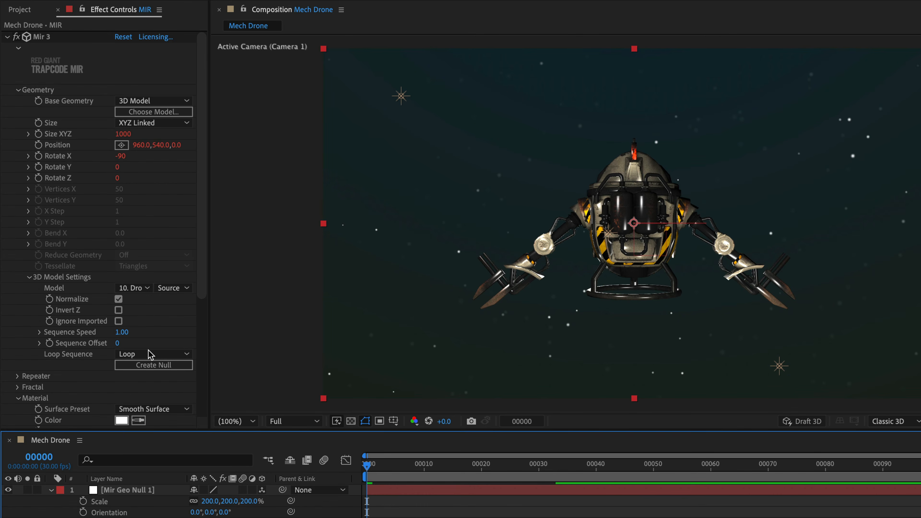
{"action": "left_click", "coordinate": [18, 89]}
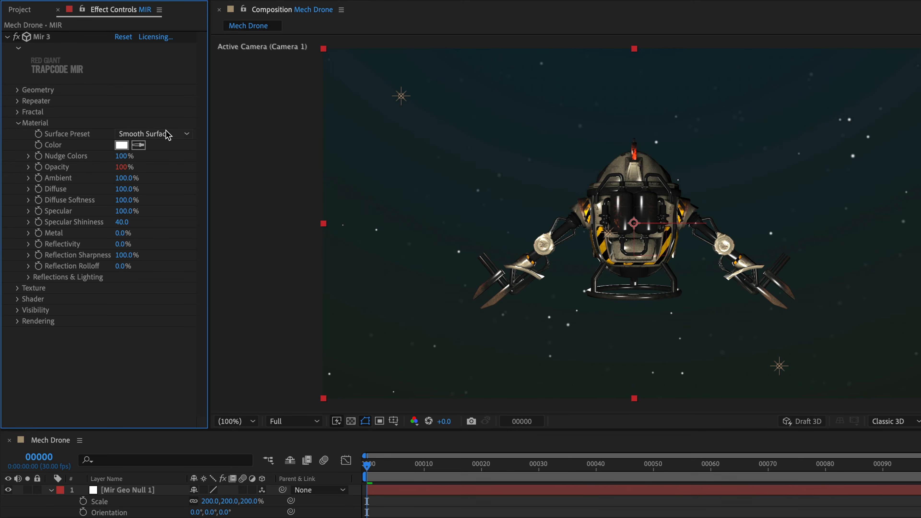
{"action": "left_click", "coordinate": [181, 135]}
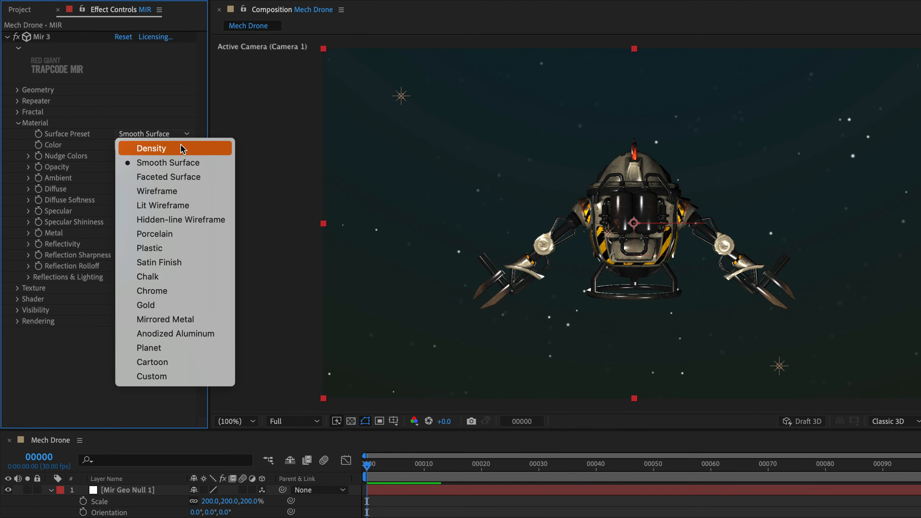
{"action": "left_click", "coordinate": [182, 148]}
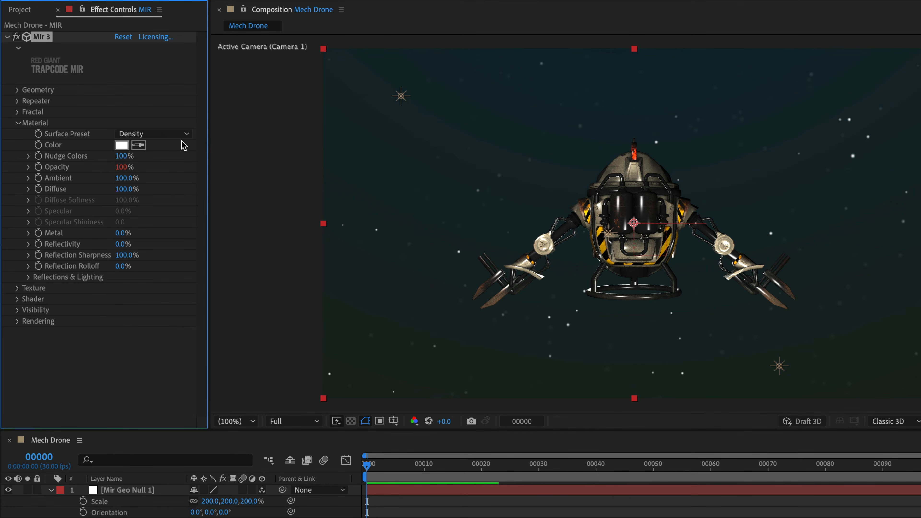
{"action": "left_click", "coordinate": [166, 140]}
{"action": "left_click", "coordinate": [175, 174]}
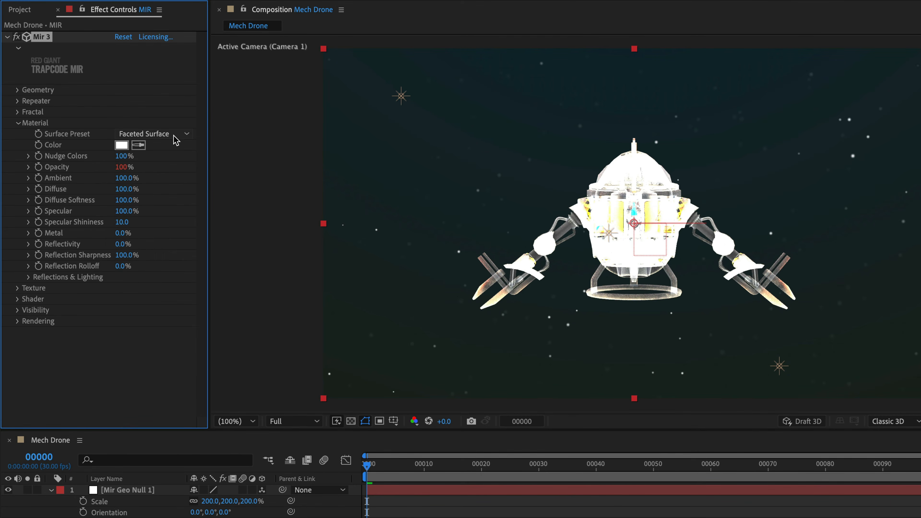
{"action": "left_click", "coordinate": [175, 137]}
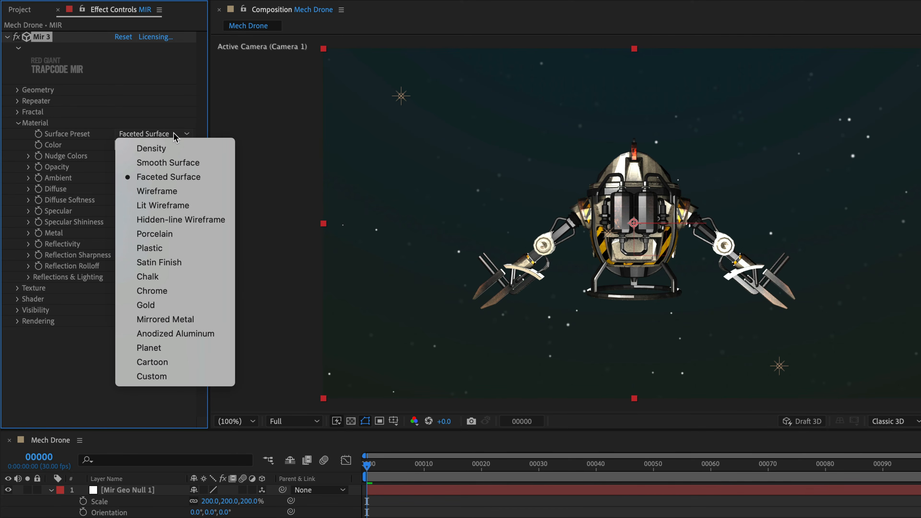
{"action": "left_click", "coordinate": [173, 133]}
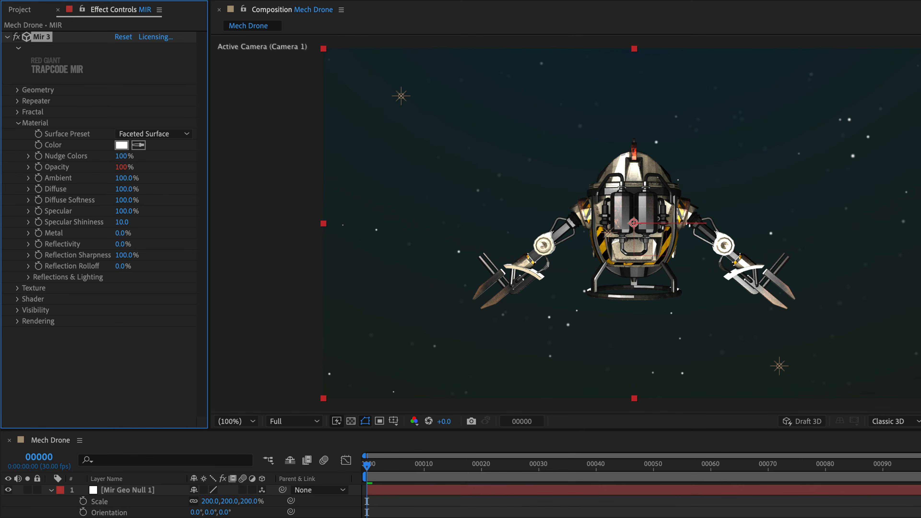
Step: Rotate Mir Geo Null 1 about the vertical axis so the drone's yellow side faces the camera, and reselect the MIR layer
{"action": "left_click_drag", "start_coordinate": [208, 517], "coordinate": [275, 517]}
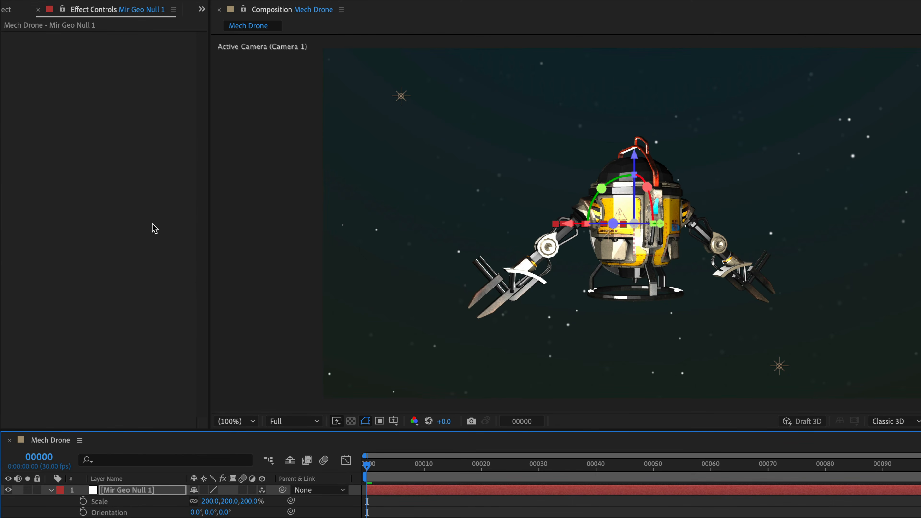
{"action": "left_click", "coordinate": [665, 226]}
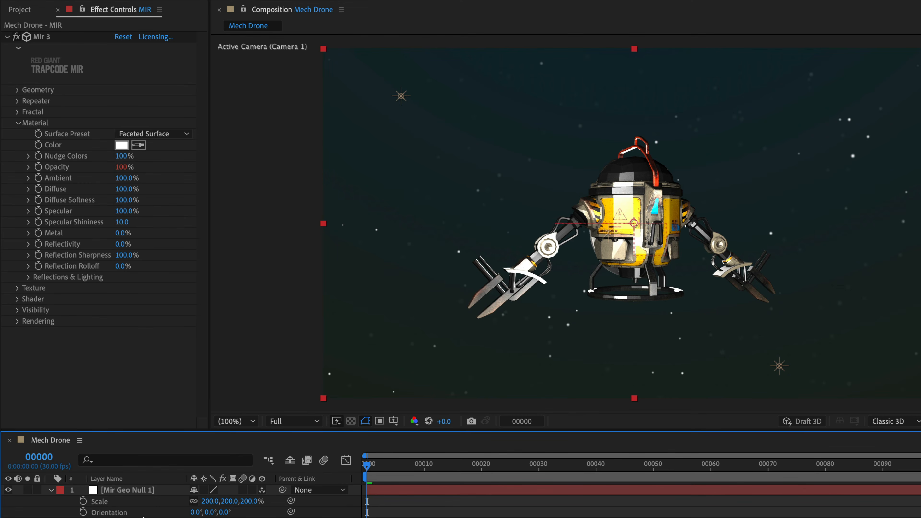
Step: Try the Wireframe, Lit Wireframe, Hidden-line Wireframe and Porcelain surface presets on the drone's Mir material
{"action": "left_click", "coordinate": [165, 135]}
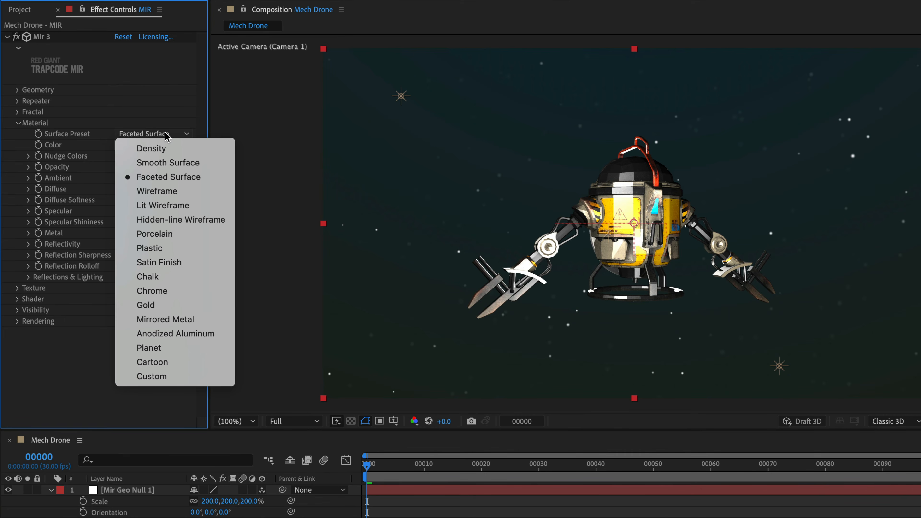
{"action": "left_click", "coordinate": [173, 193]}
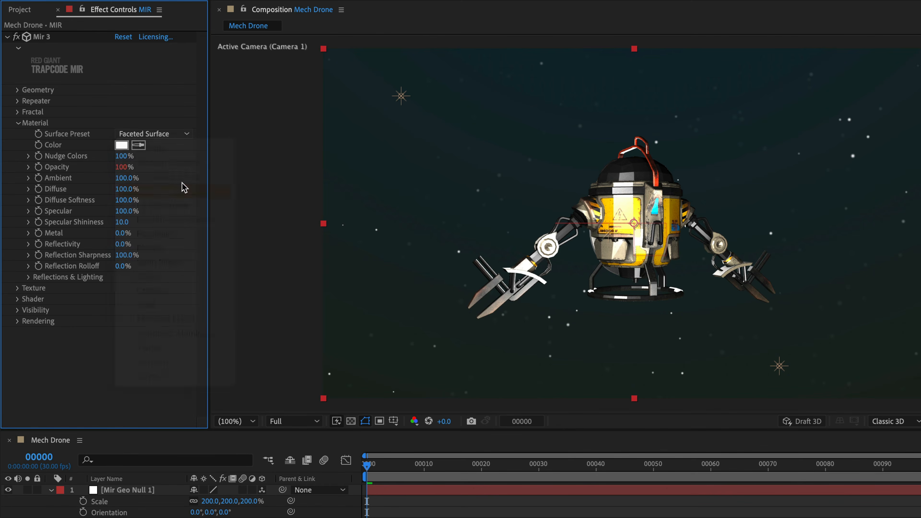
{"action": "left_click", "coordinate": [175, 136]}
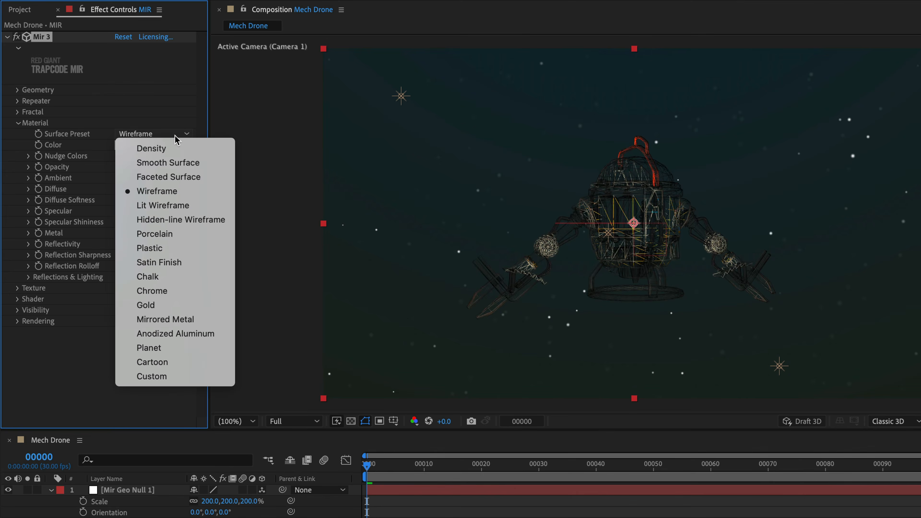
{"action": "left_click", "coordinate": [170, 205]}
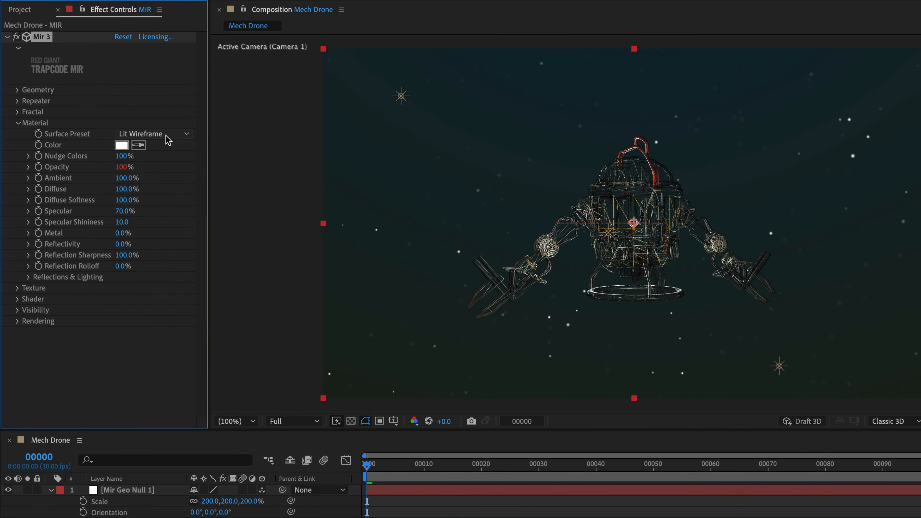
{"action": "left_click", "coordinate": [170, 137]}
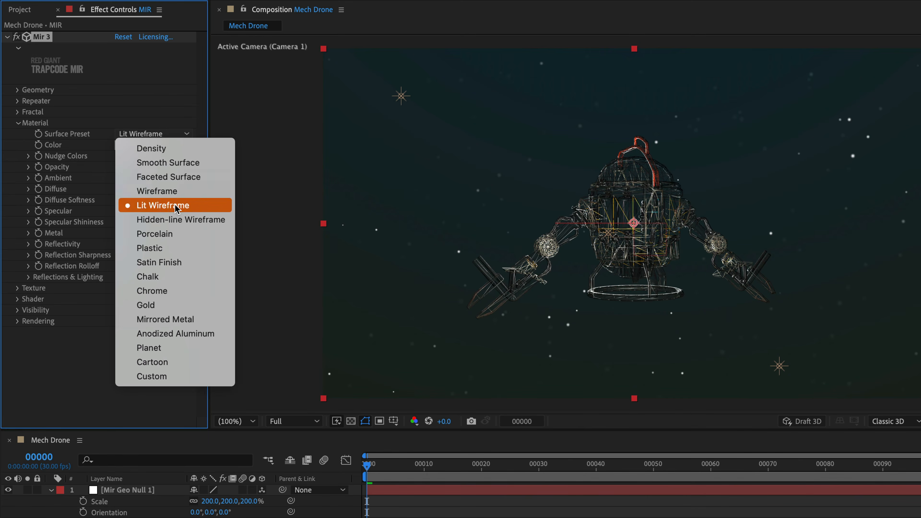
{"action": "left_click", "coordinate": [177, 221]}
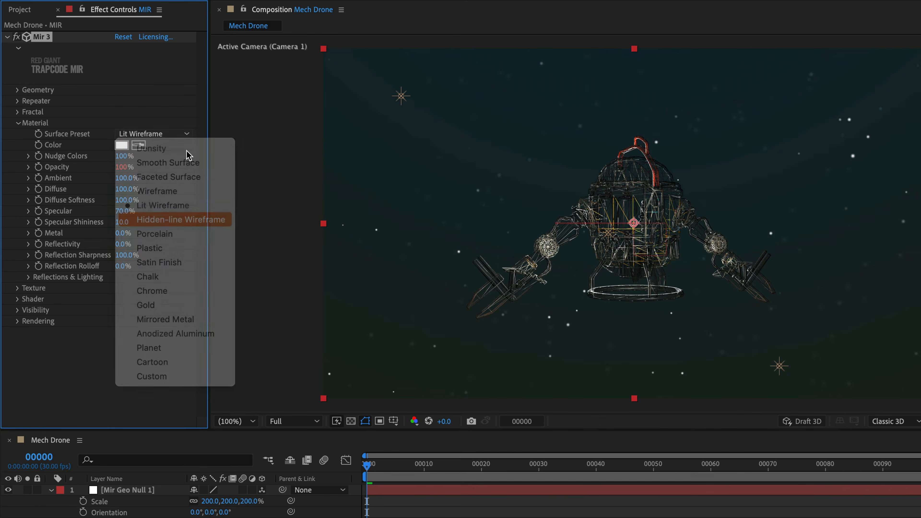
{"action": "left_click", "coordinate": [175, 136]}
{"action": "left_click", "coordinate": [169, 233]}
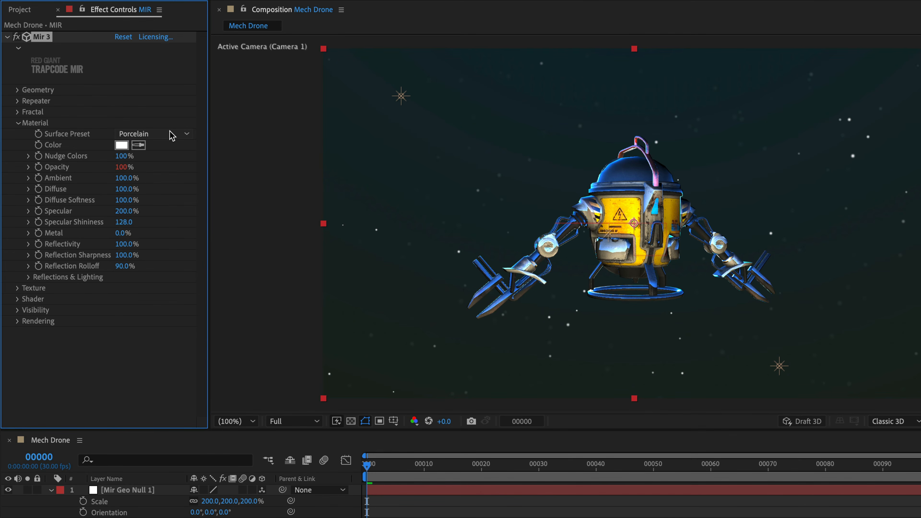
Step: Set the Mir material's Surface Preset to Plastic and lower its Specular to 105%
{"action": "left_click", "coordinate": [172, 136]}
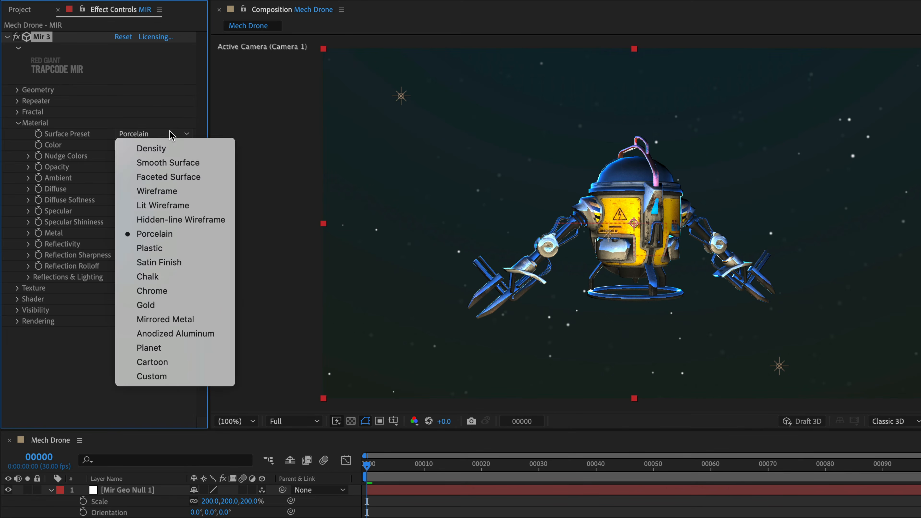
{"action": "left_click", "coordinate": [173, 249]}
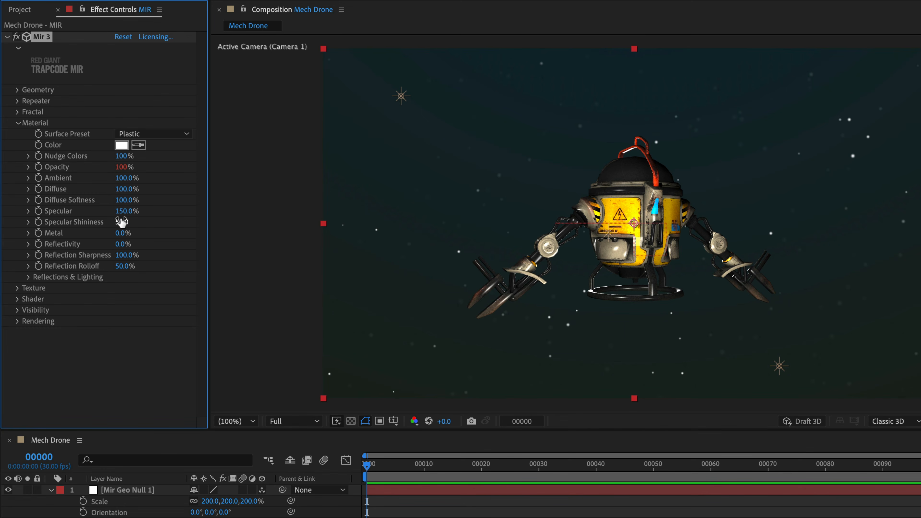
{"action": "left_click_drag", "start_coordinate": [126, 215], "coordinate": [111, 215]}
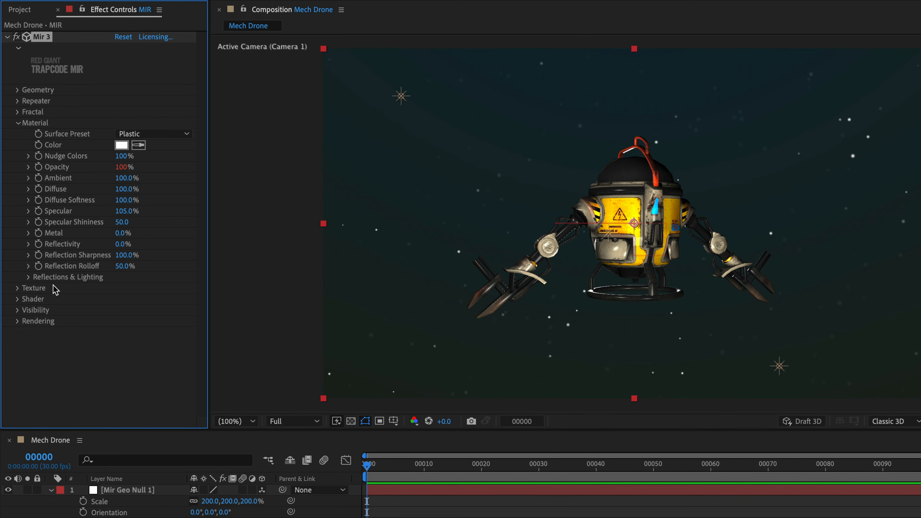
Step: In Mir's Shader settings, set AO Intensity to 64, AO Radius to 69, AO Lift to 0.00 and AO Scale to 0.6
{"action": "left_click", "coordinate": [17, 300]}
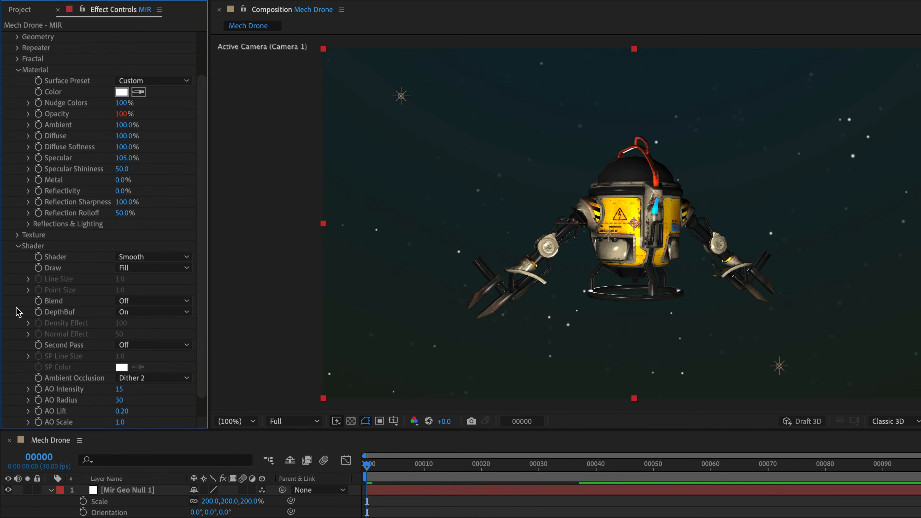
{"action": "left_click_drag", "start_coordinate": [201, 350], "coordinate": [202, 412]}
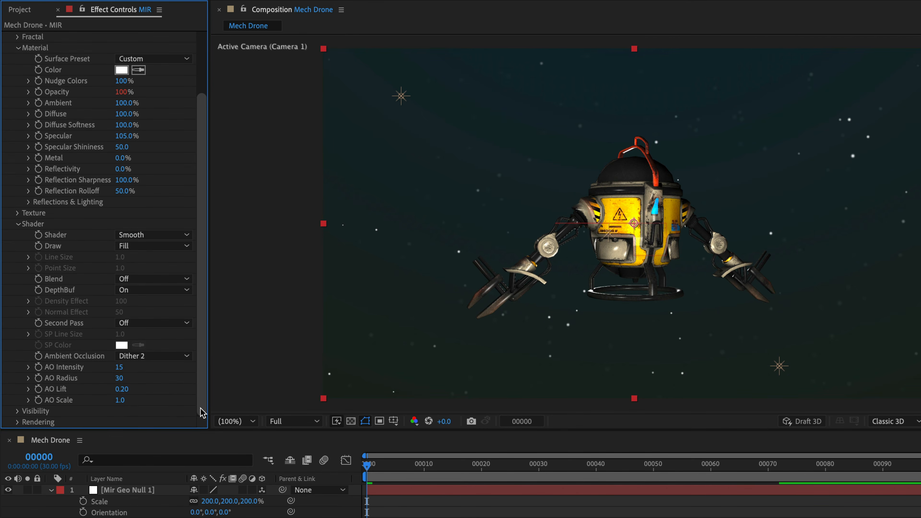
{"action": "left_click_drag", "start_coordinate": [119, 367], "coordinate": [94, 393]}
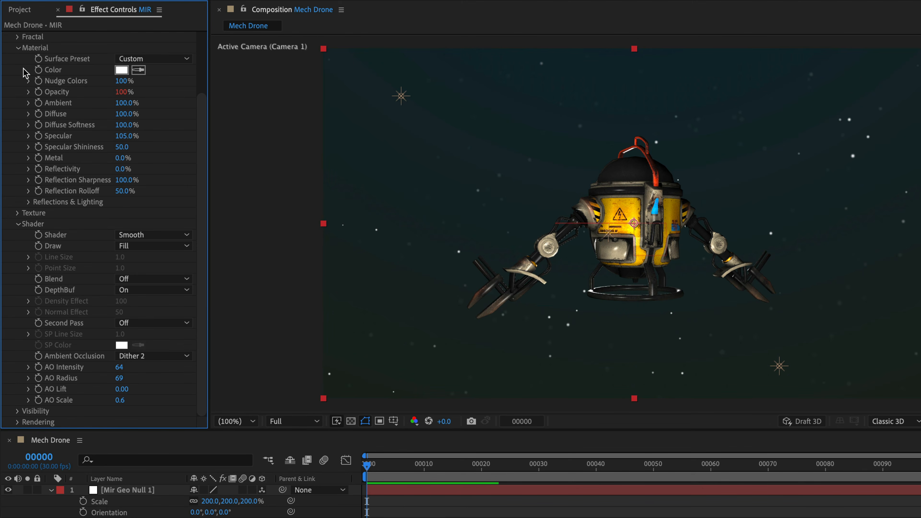
{"action": "left_click", "coordinate": [17, 47]}
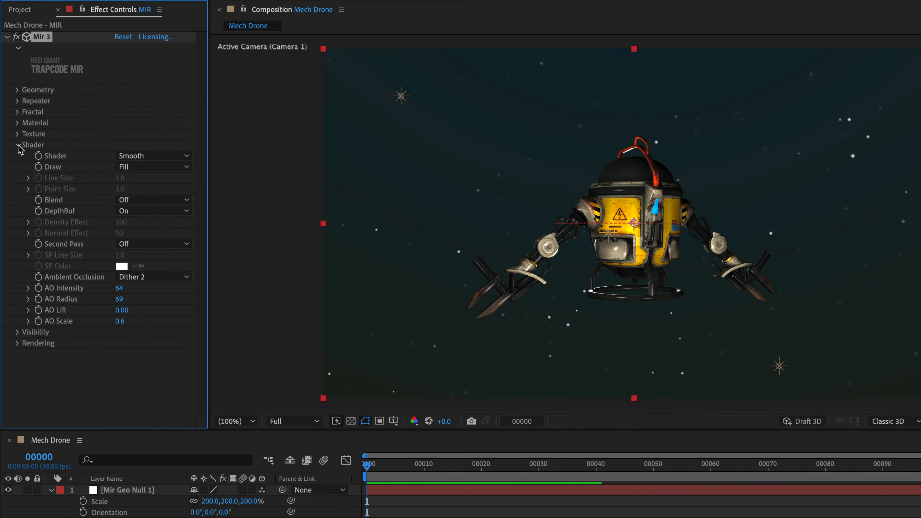
{"action": "left_click", "coordinate": [17, 145]}
Step: In Mir's Rendering settings, set Supersample to 4x and Depth of Field to Camera Settings, and preview the drone's animation
{"action": "left_click", "coordinate": [16, 167]}
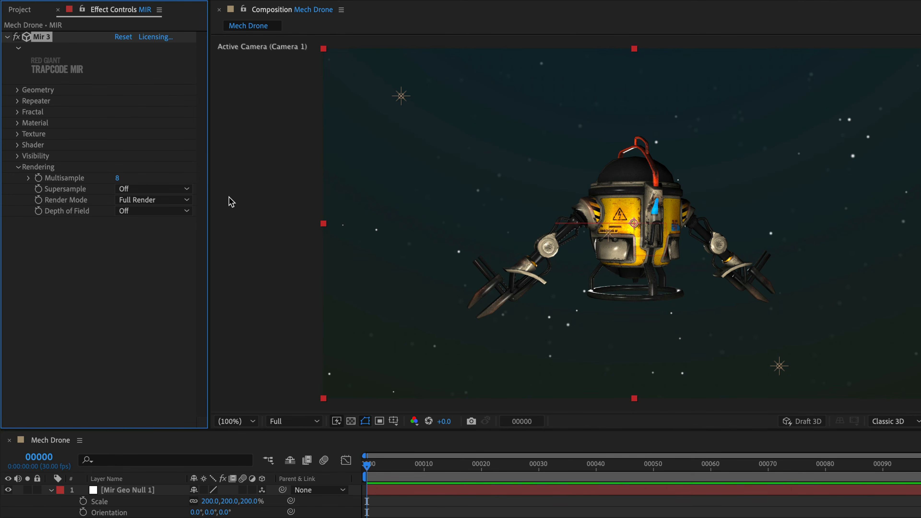
{"action": "left_click", "coordinate": [150, 188]}
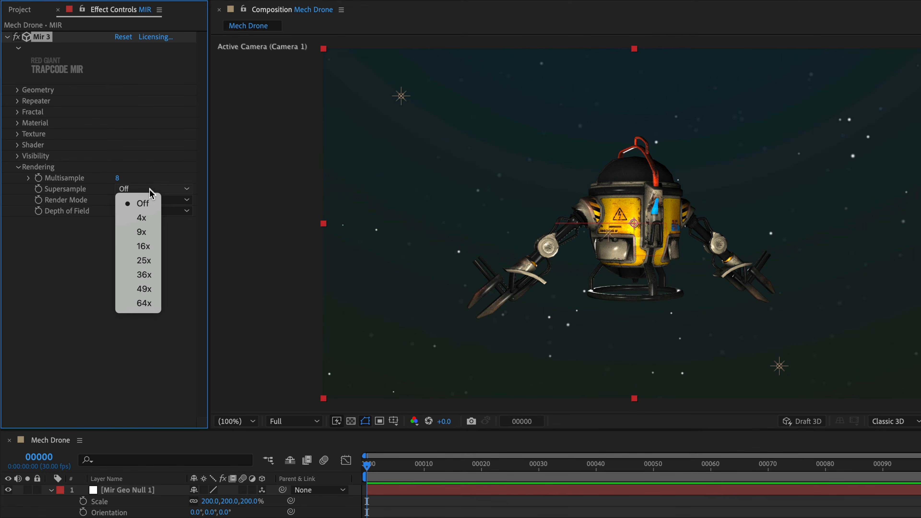
{"action": "left_click", "coordinate": [150, 218]}
{"action": "left_click", "coordinate": [144, 211]}
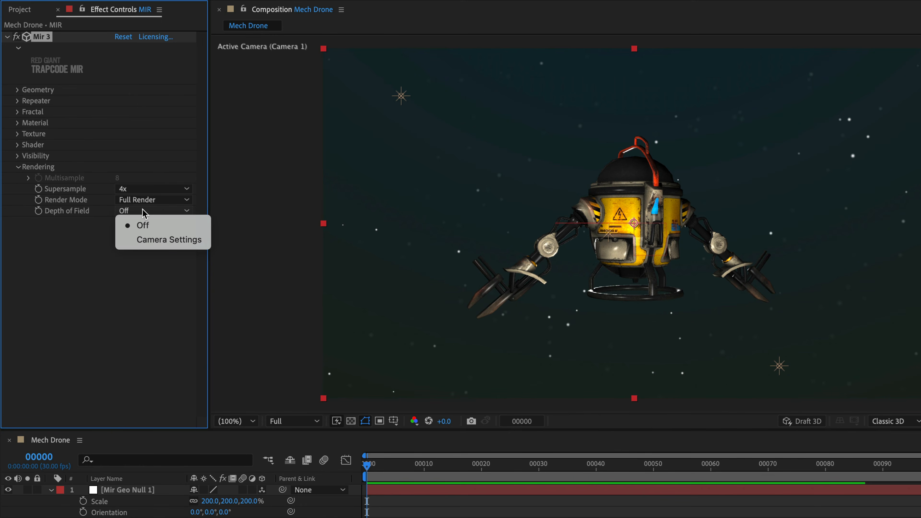
{"action": "left_click", "coordinate": [170, 240]}
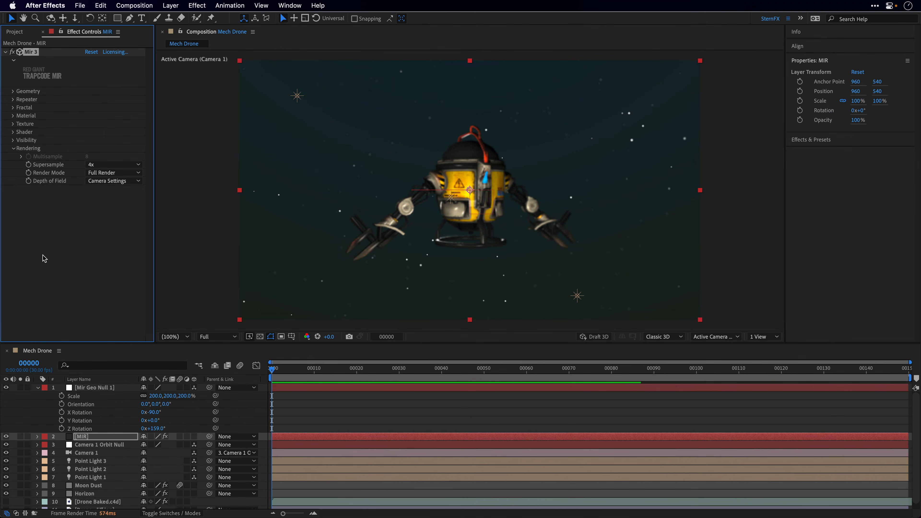
{"action": "key", "text": "space"}
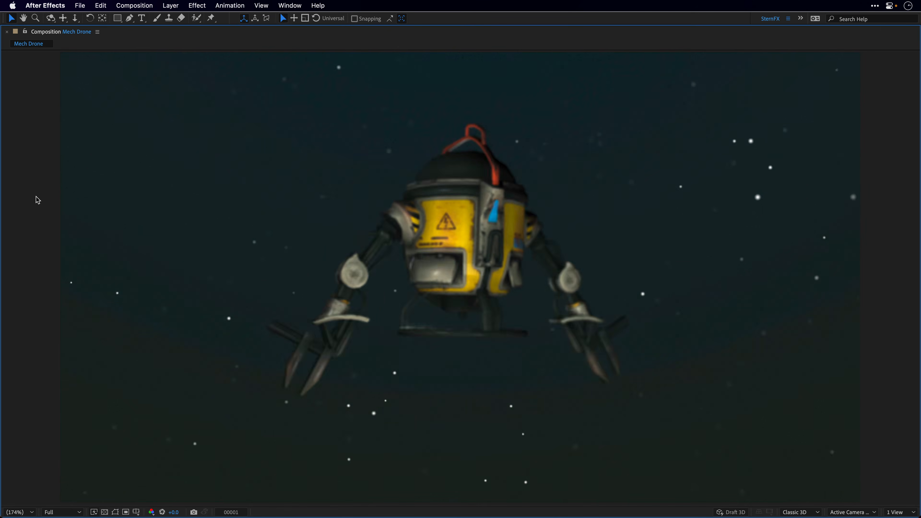